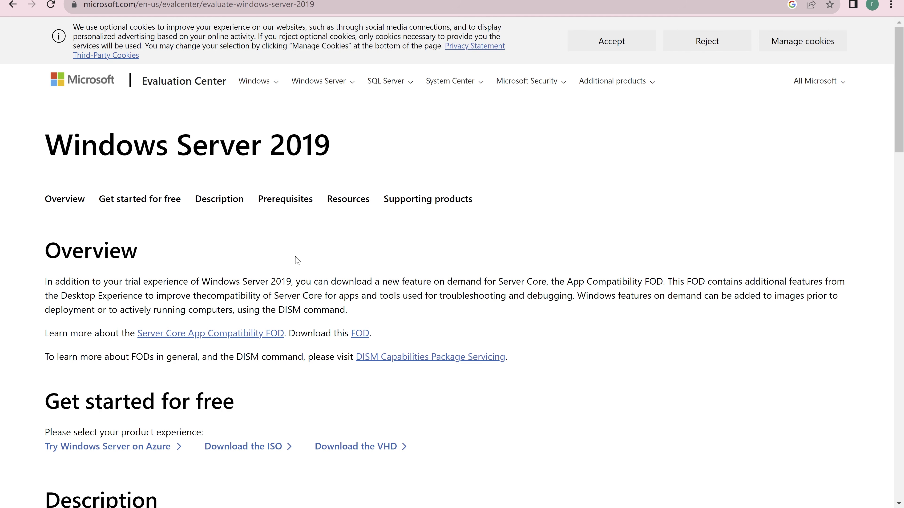
Scroll the Windows Server 2019 evaluation page down to the 'Get started for free' options.
scroll(297, 261, down, 3)
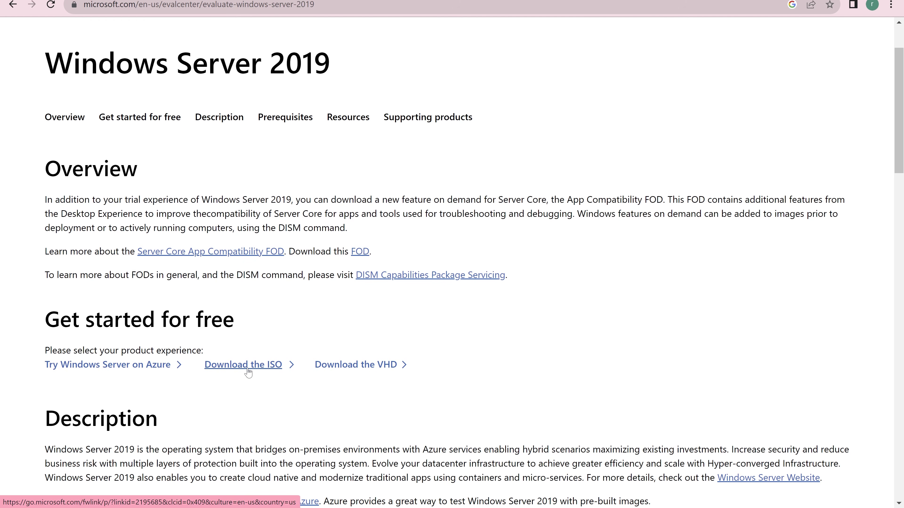
Go to the Windows Server 2019 ISO download page and browse its per-language ISO and VHD list.
click(248, 373)
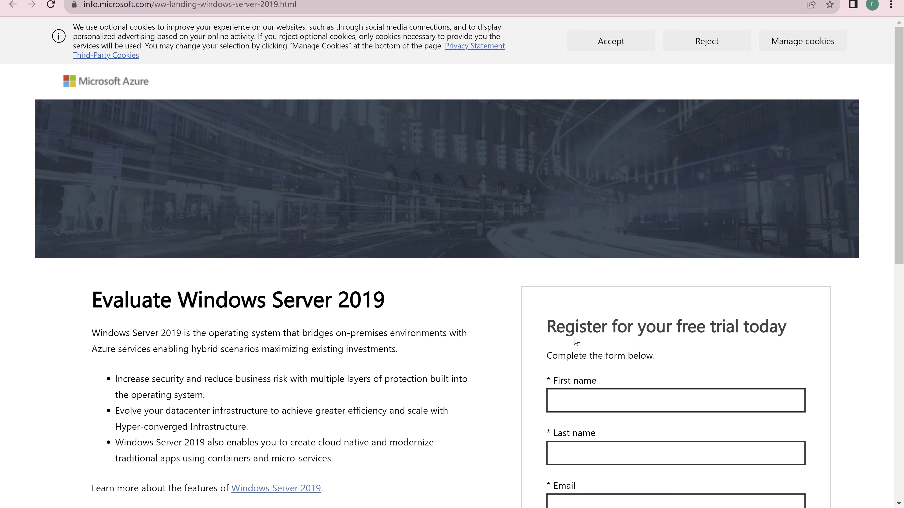
scroll(576, 341, down, 10)
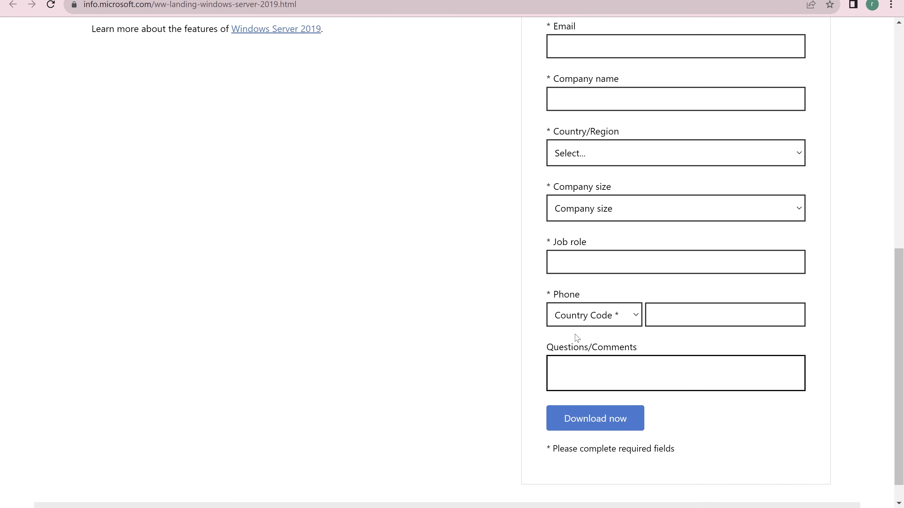
scroll(575, 334, down, 1)
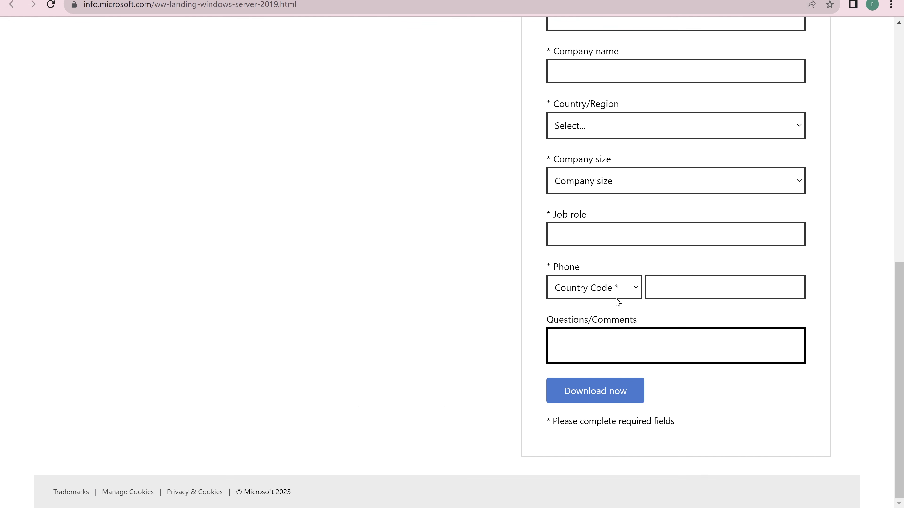
scroll(619, 288, up, 7)
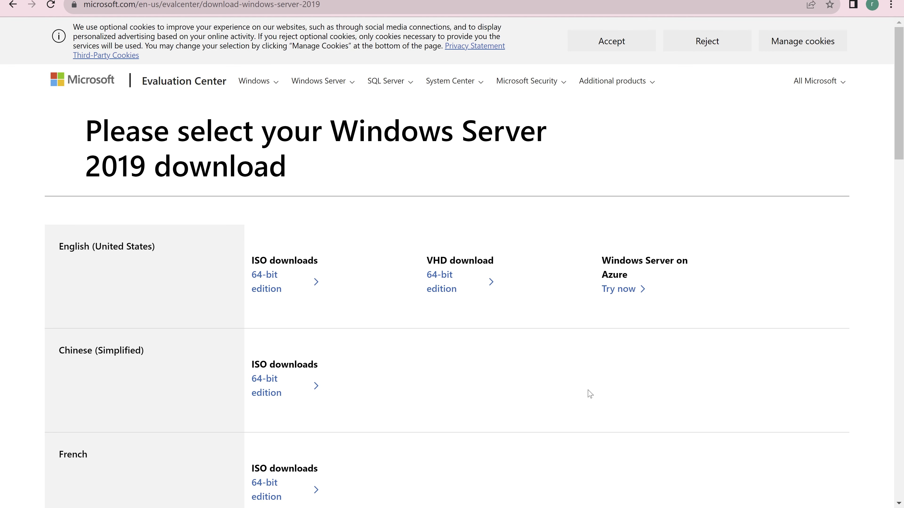
scroll(589, 393, down, 2)
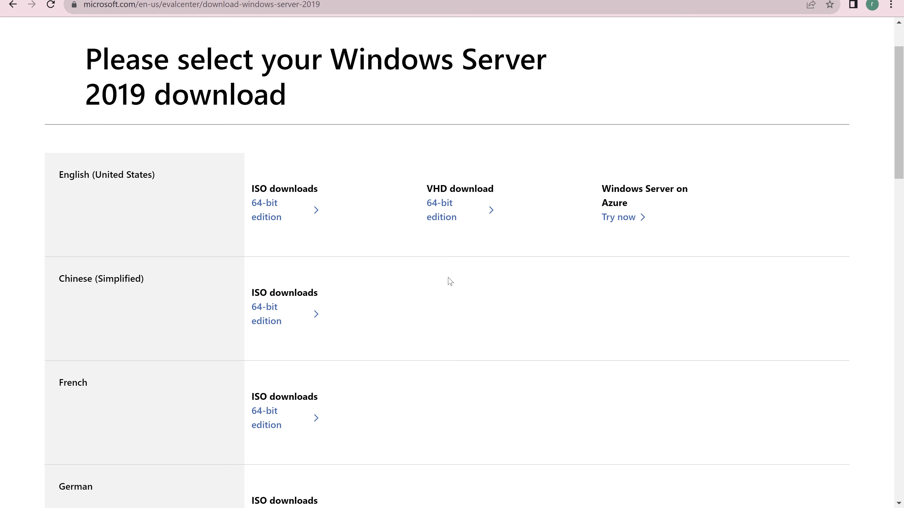
scroll(450, 281, down, 3)
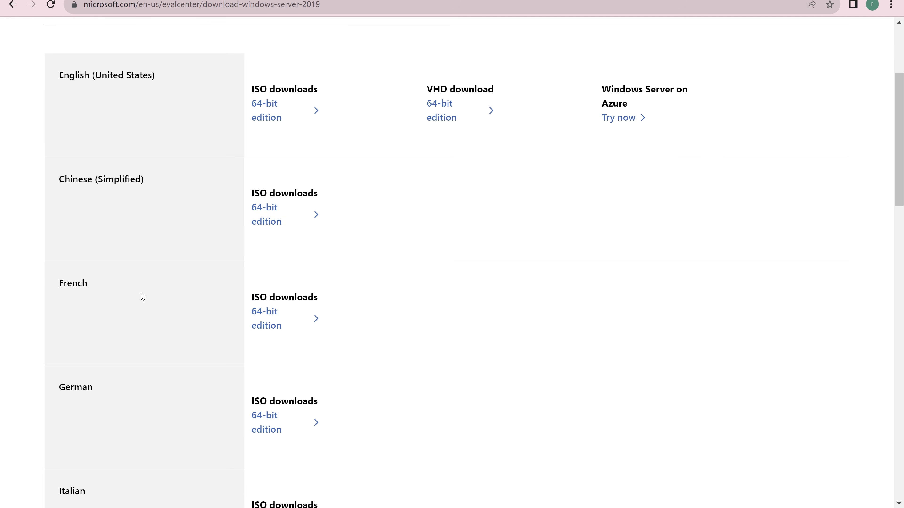
scroll(143, 296, down, 5)
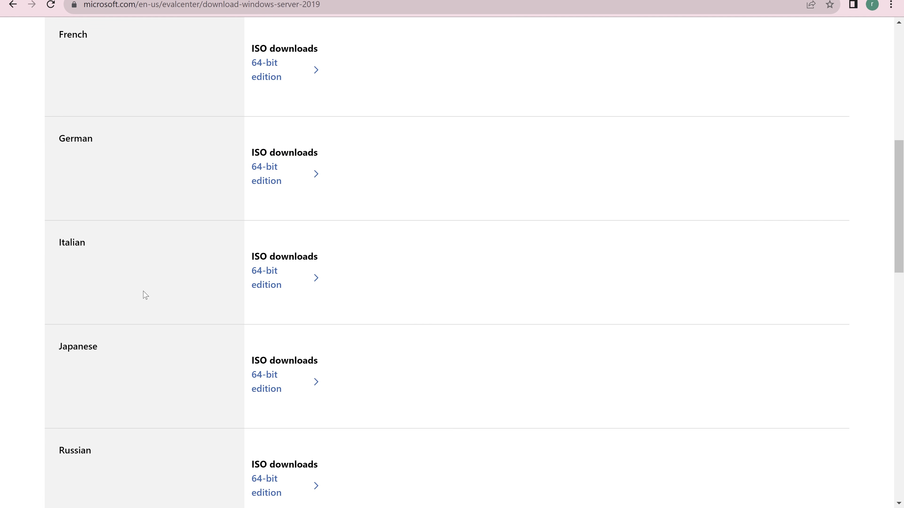
scroll(145, 296, up, 6)
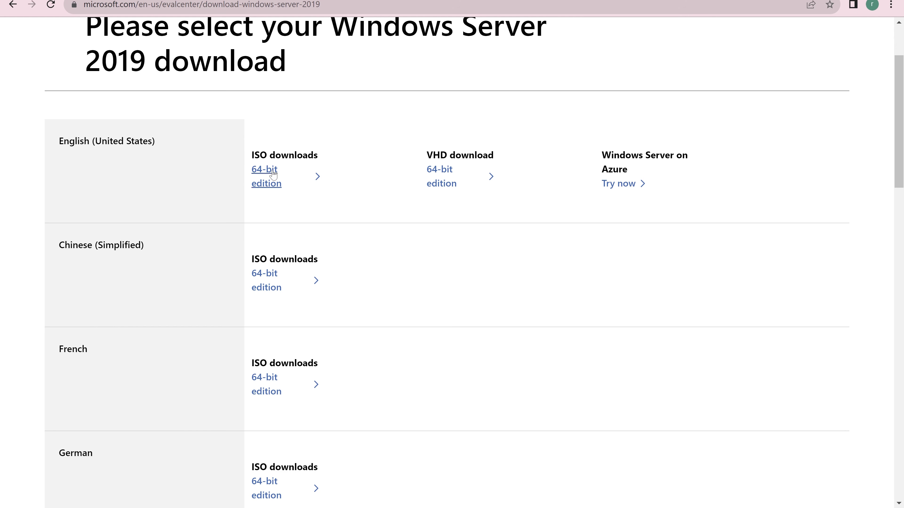
Start the 5.3 GB English 64-bit Windows Server 2019 ISO download, then cancel it.
right_click(268, 181)
click(303, 250)
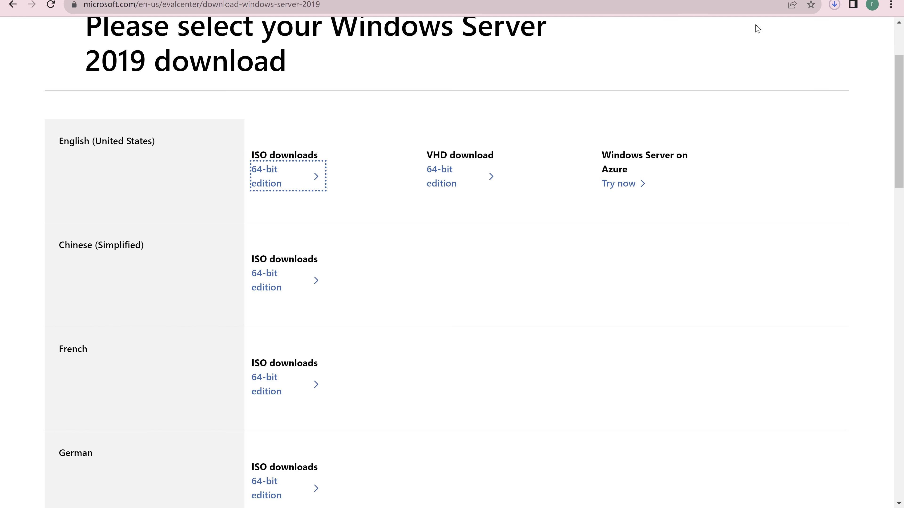
click(834, 6)
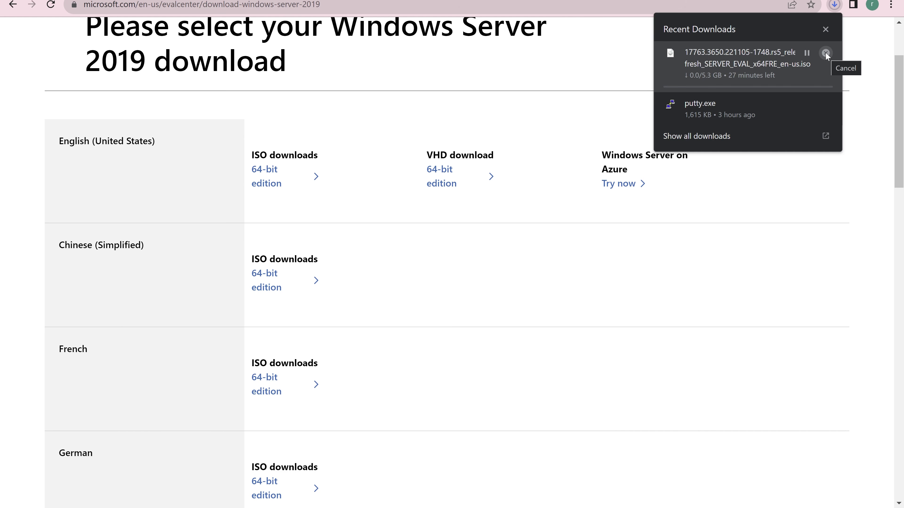
click(825, 53)
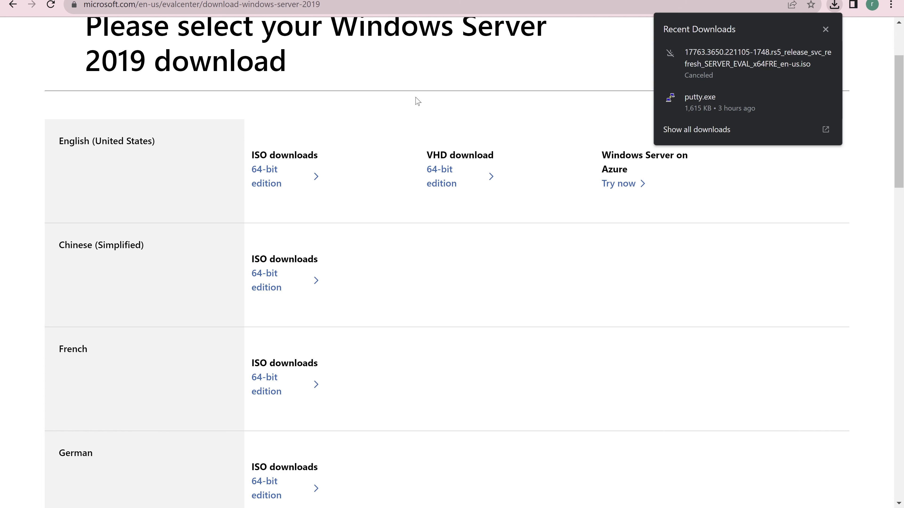
click(419, 73)
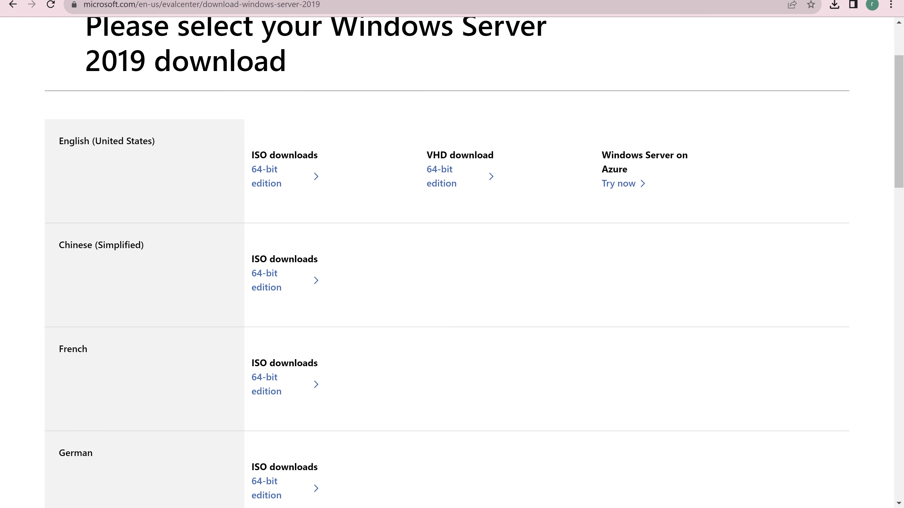
Search Google in a new tab for 'windows server 2019 hard requirements'.
key(ctrl+t)
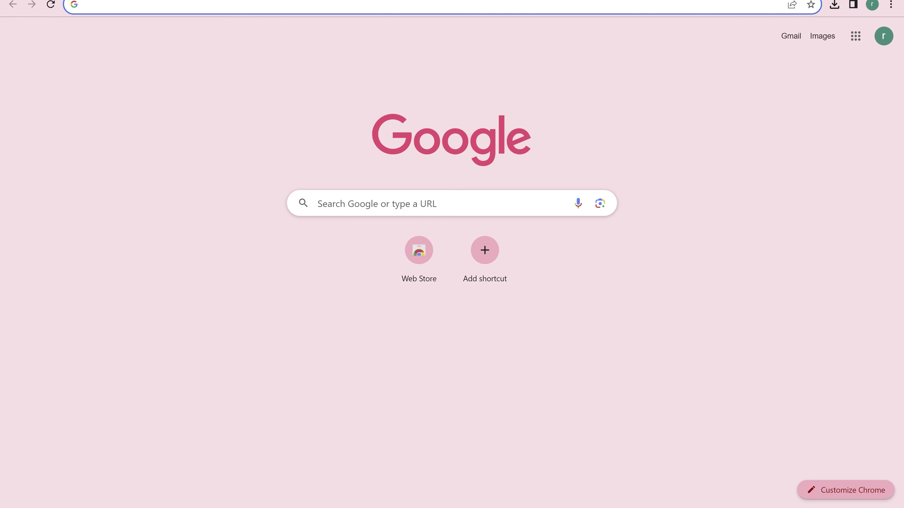
text(diwnl)
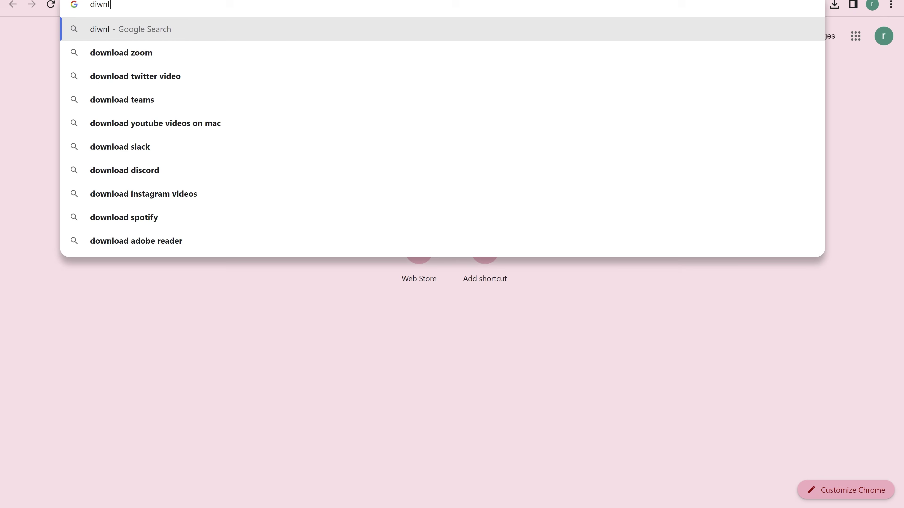
key(BackSpace)
key(BackSpace)
text(windows )
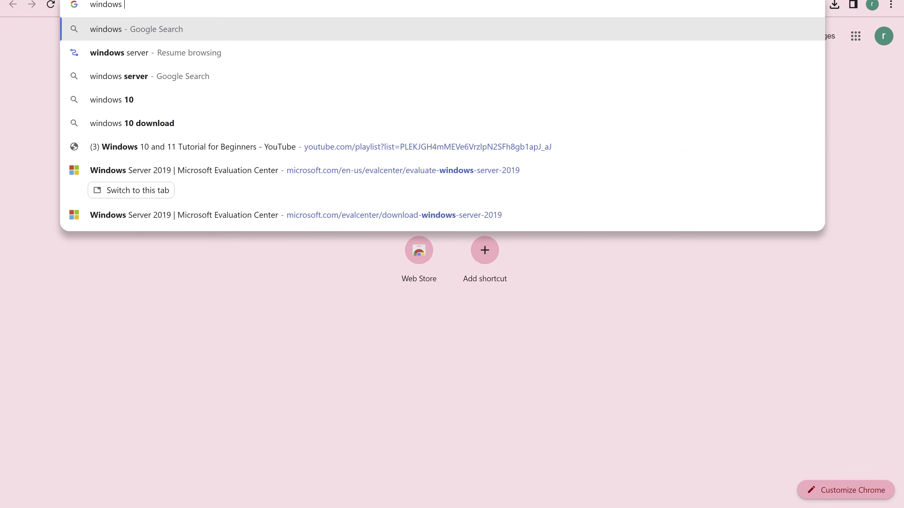
text(server 2)
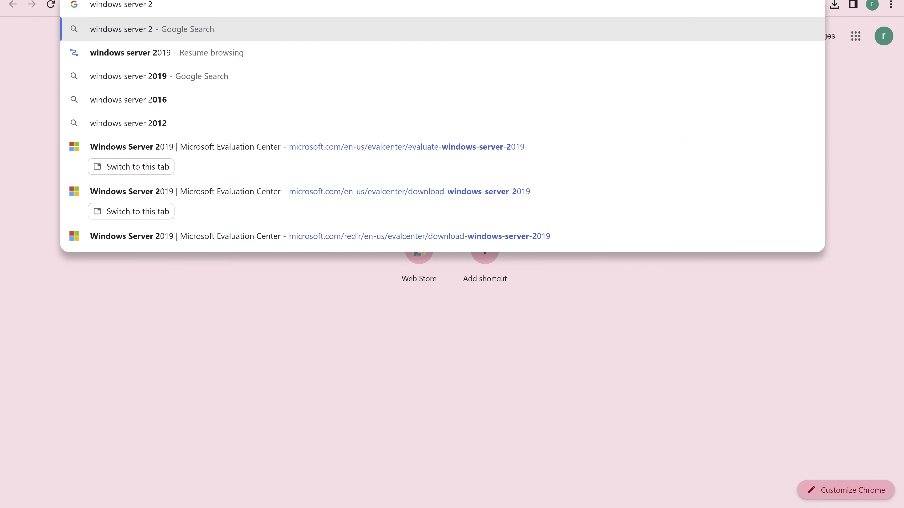
text(019 hard req)
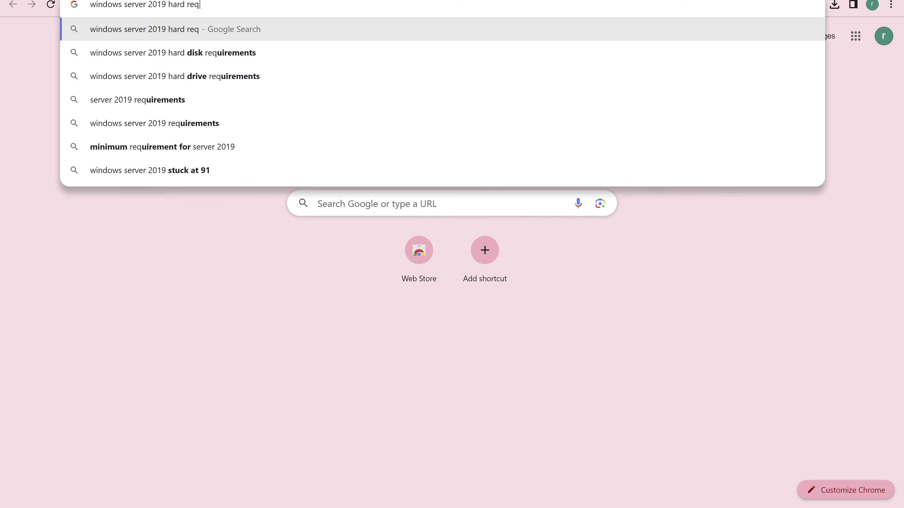
text(uirements)
key(Return)
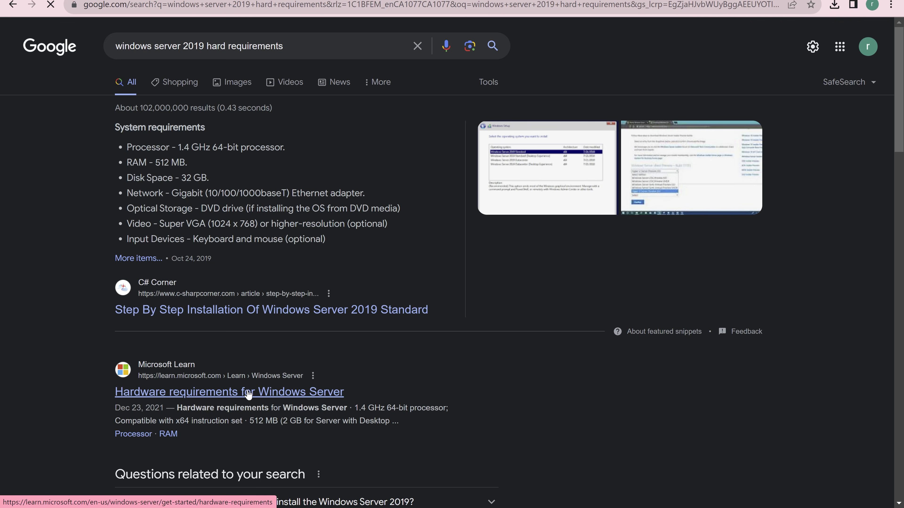
Open Microsoft Learn's 'Hardware requirements for Windows Server' article and highlight the minimum processor speed.
click(248, 392)
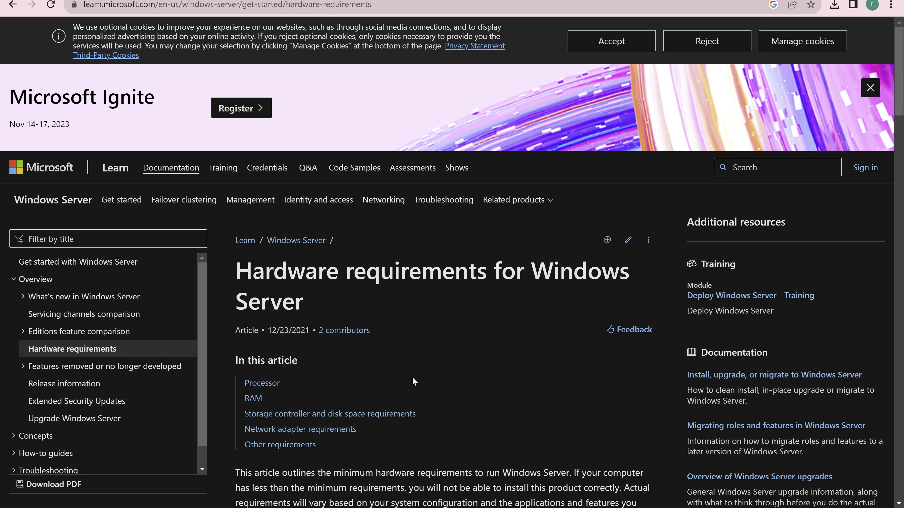
scroll(437, 368, down, 3)
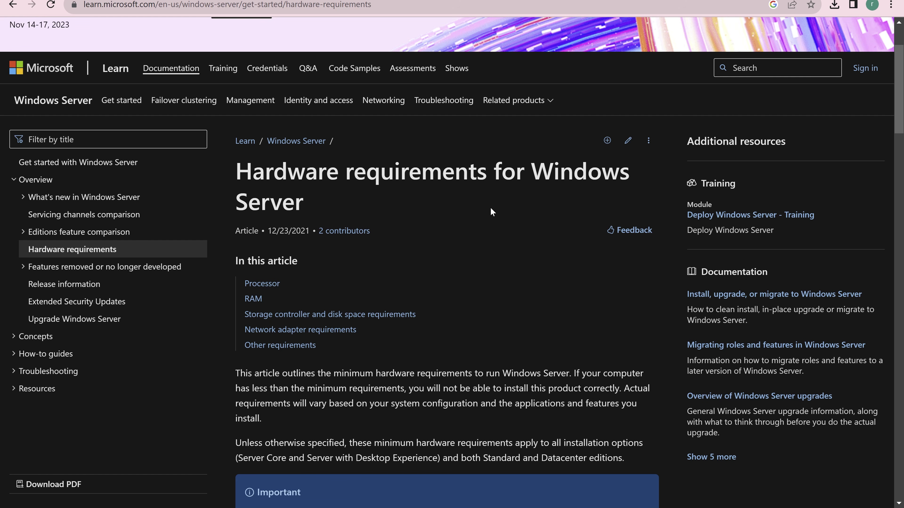
scroll(489, 221, down, 10)
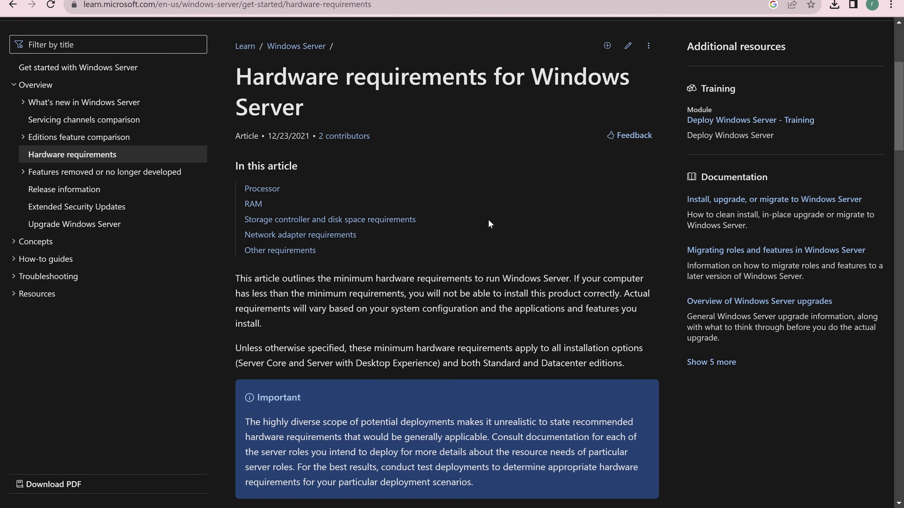
scroll(488, 219, down, 2)
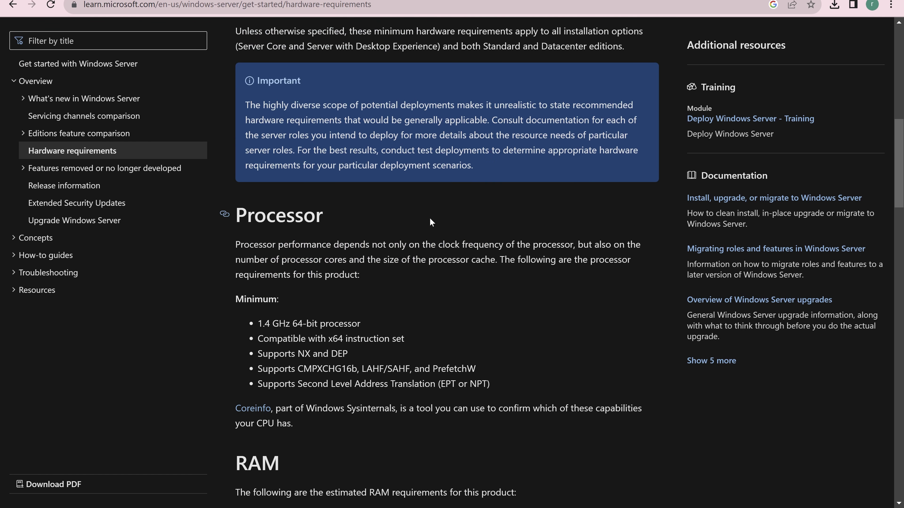
drag(286, 218, 304, 218)
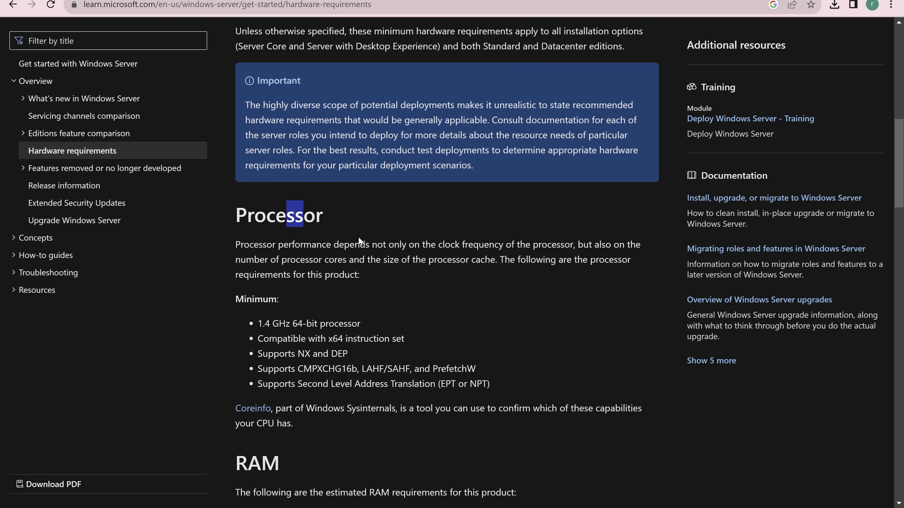
scroll(360, 242, down, 3)
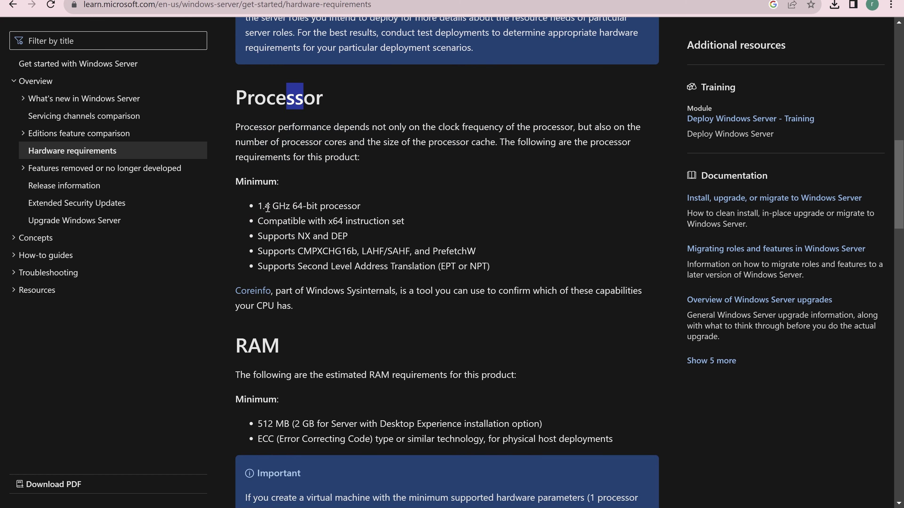
click(268, 207)
drag(268, 207, 330, 217)
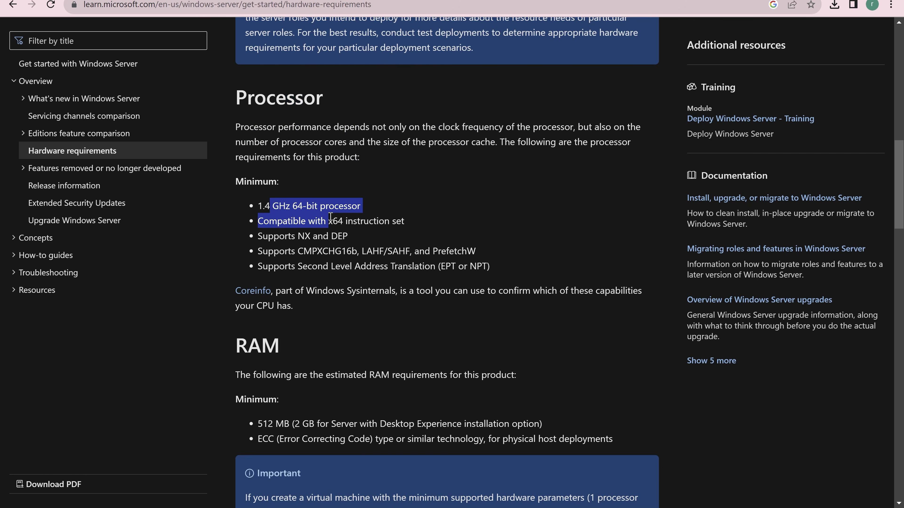
scroll(331, 217, down, 5)
click(284, 180)
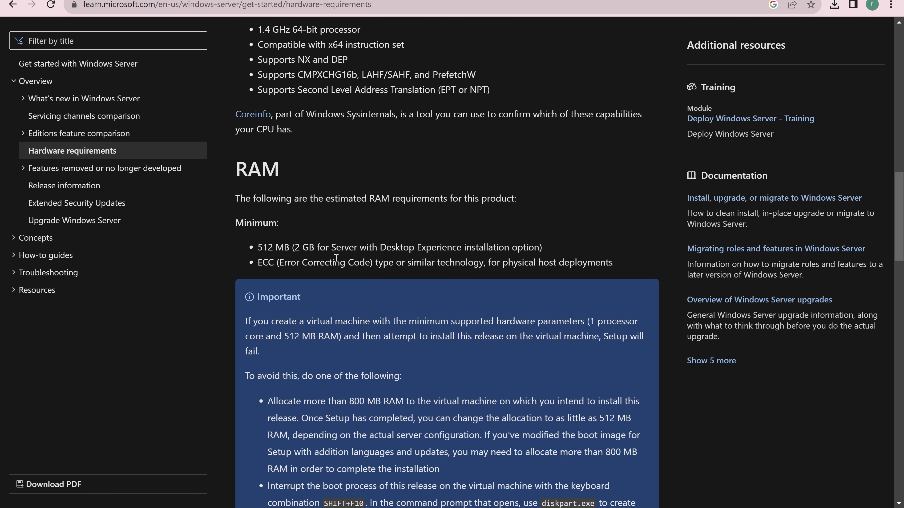
Highlight the 2 GB Desktop Experience RAM figure and the 32 GB minimum disk size.
drag(294, 248, 360, 246)
scroll(361, 246, down, 4)
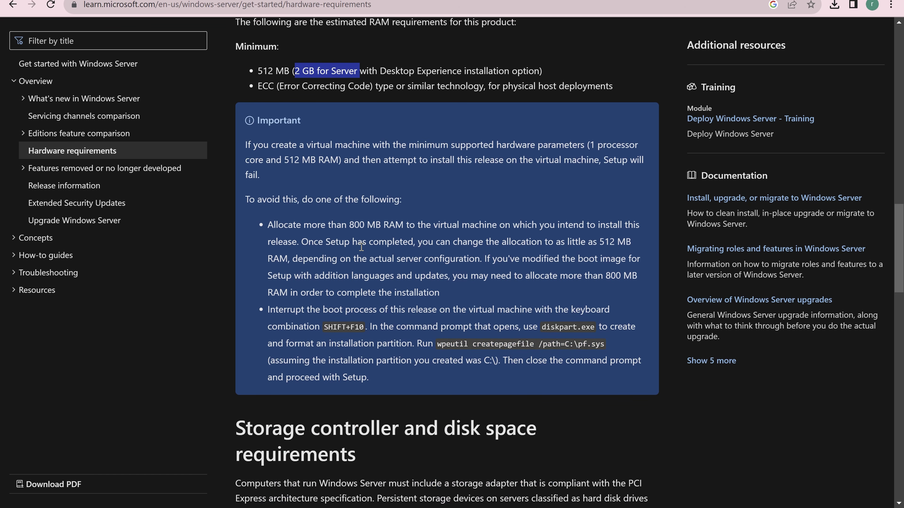
scroll(361, 248, down, 5)
scroll(360, 248, down, 3)
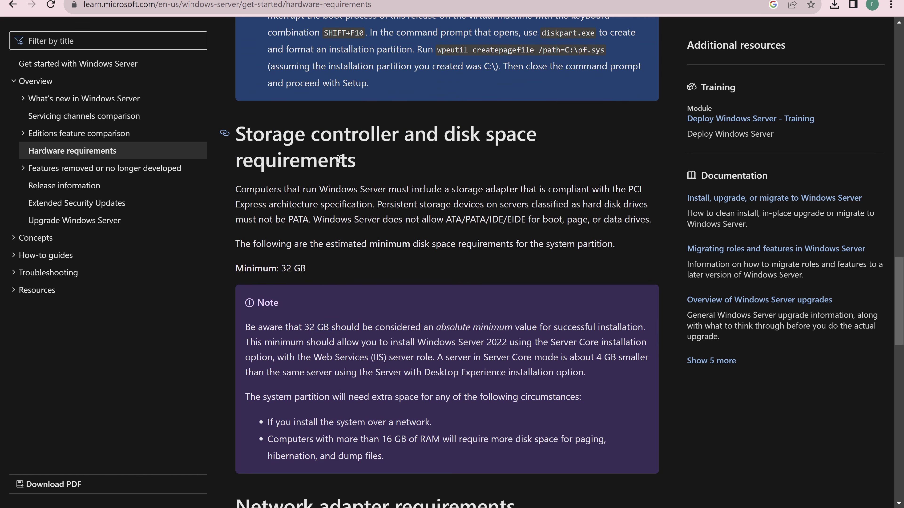
scroll(323, 297, down, 1)
drag(303, 268, 334, 267)
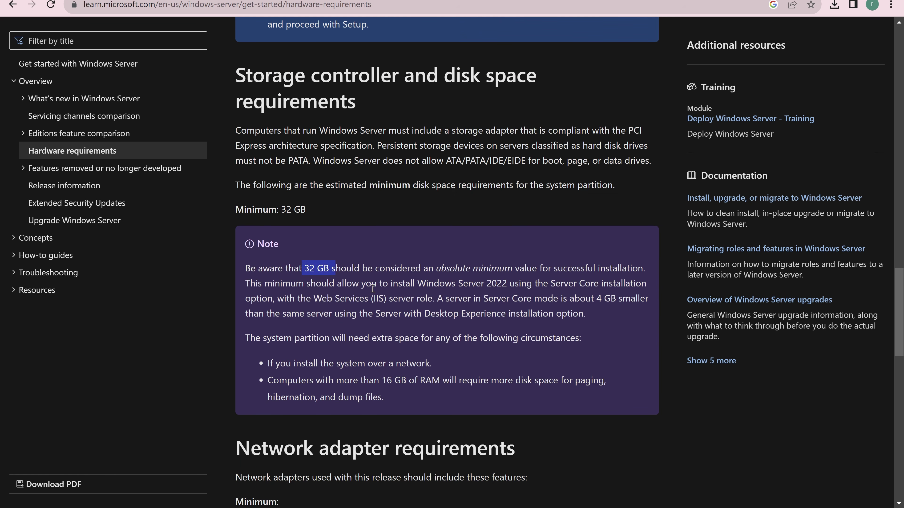
Highlight the DVD drive requirement and read on to the TPM and graphics notes.
scroll(371, 288, down, 5)
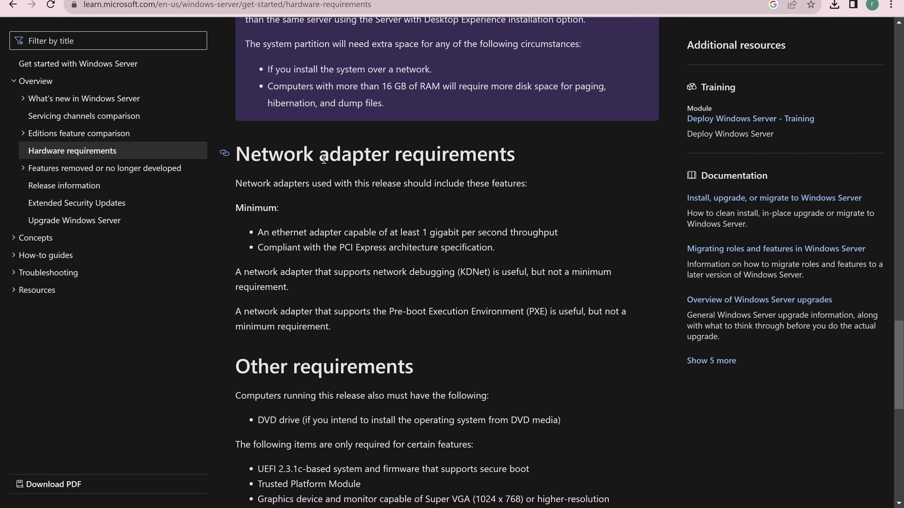
scroll(375, 205, down, 2)
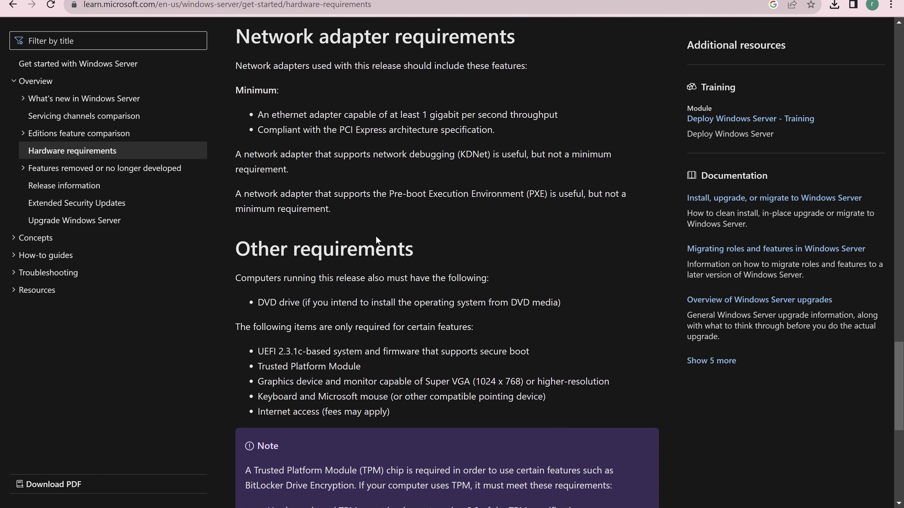
drag(264, 299, 319, 314)
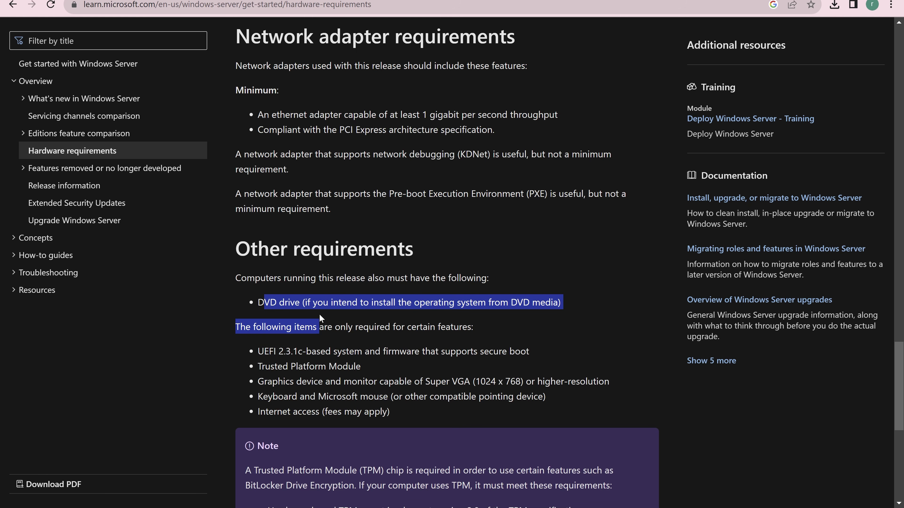
scroll(325, 317, down, 5)
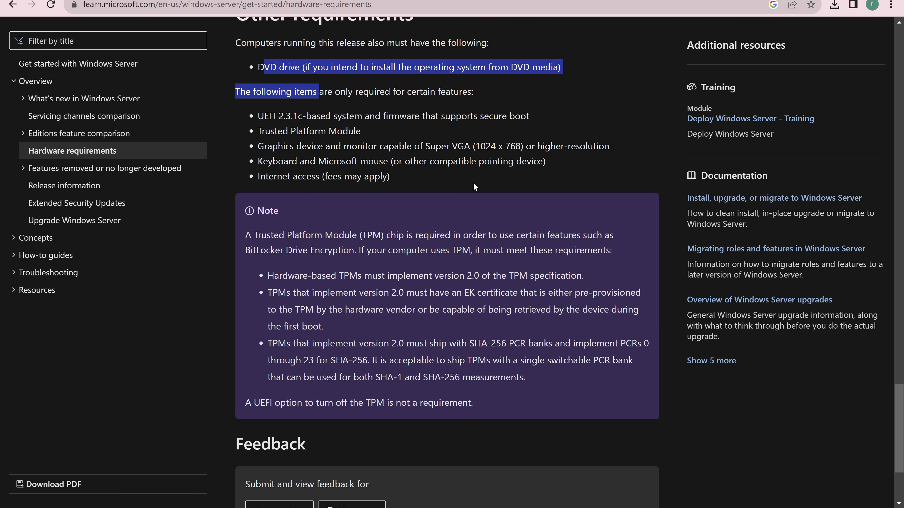
click(597, 110)
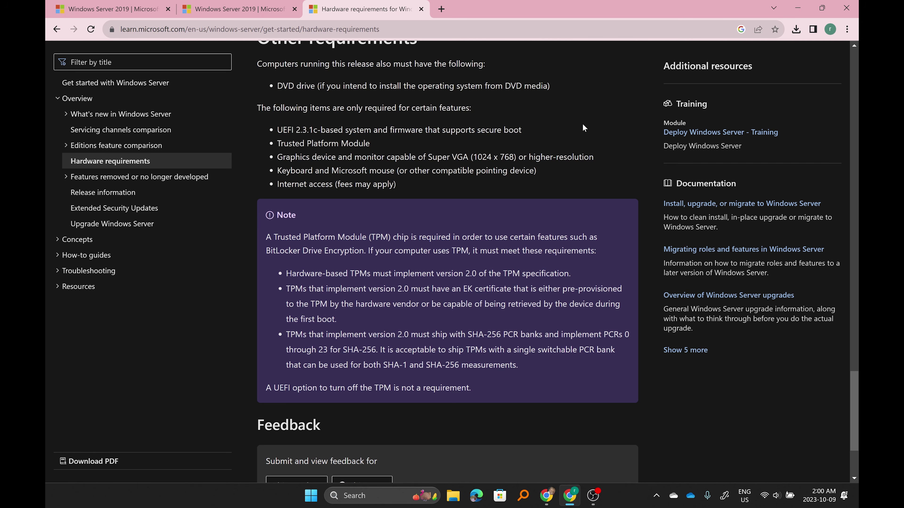
Search the Start menu for 'hy' and launch Hyper-V Manager.
click(306, 503)
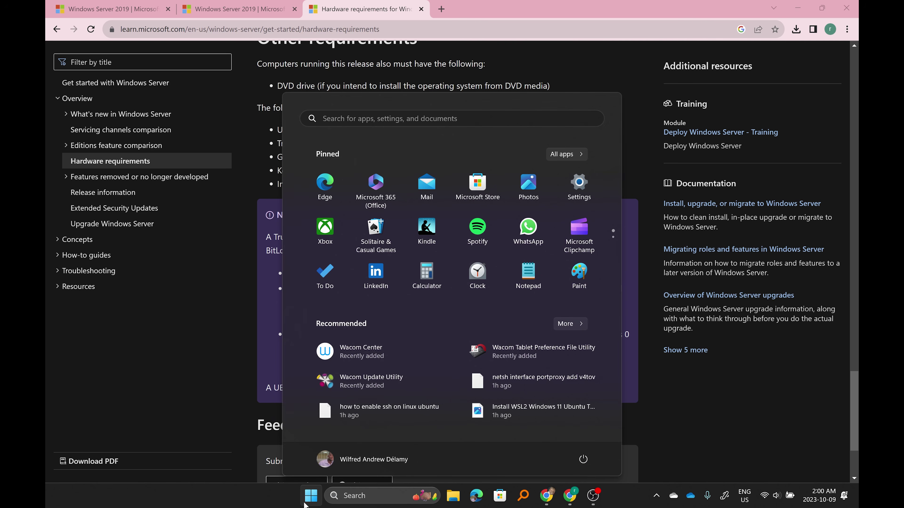
text(hy)
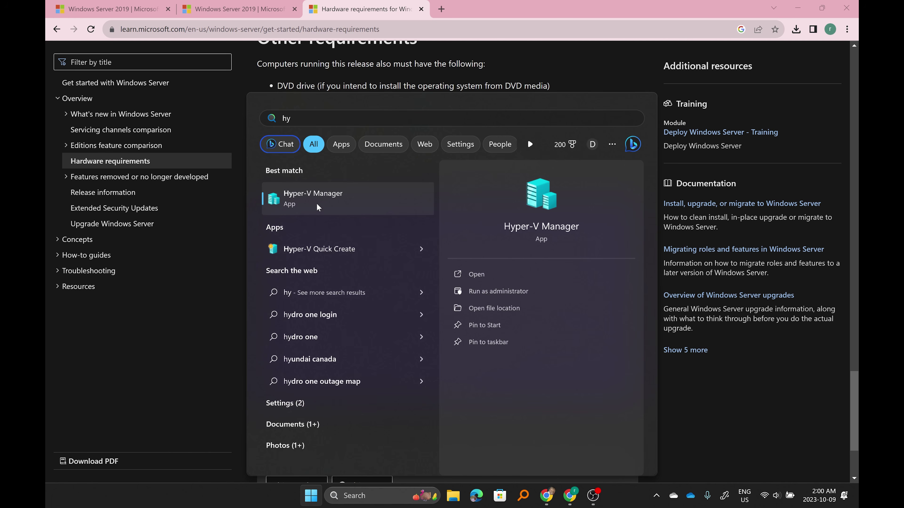
click(310, 201)
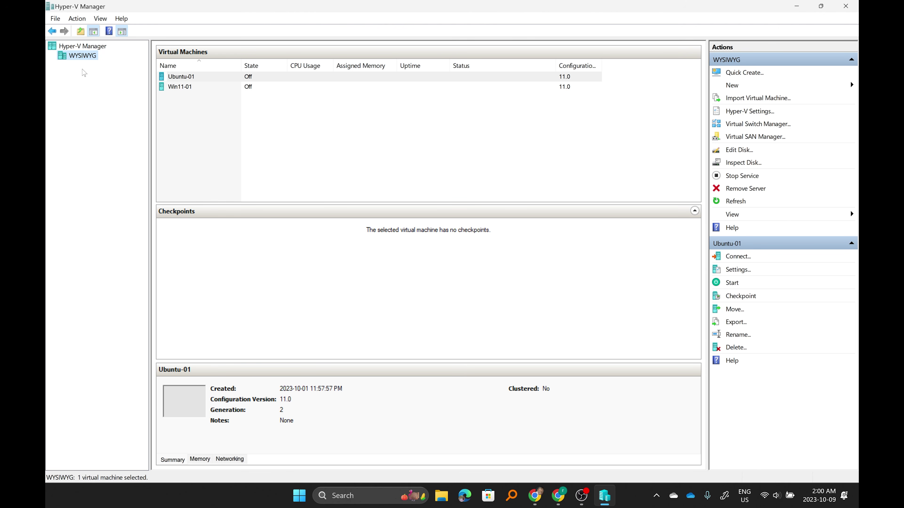
Launch the New Virtual Machine Wizard from the WYSIWYG host's New menu in the Actions pane.
click(83, 20)
mouse_move(142, 43)
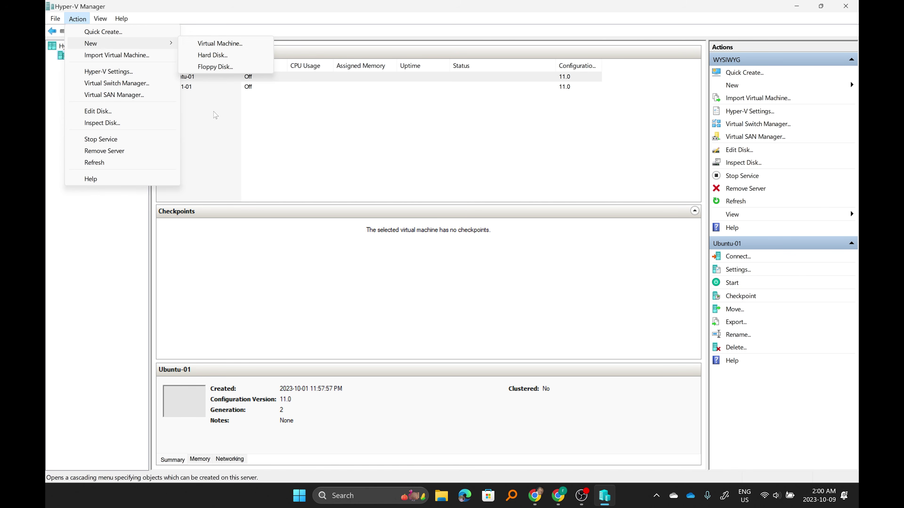
click(210, 111)
right_click(81, 57)
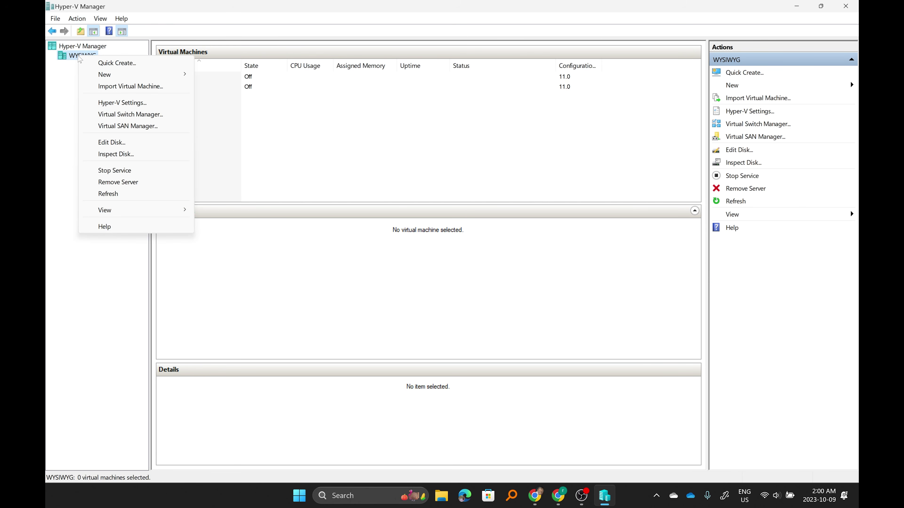
mouse_move(143, 75)
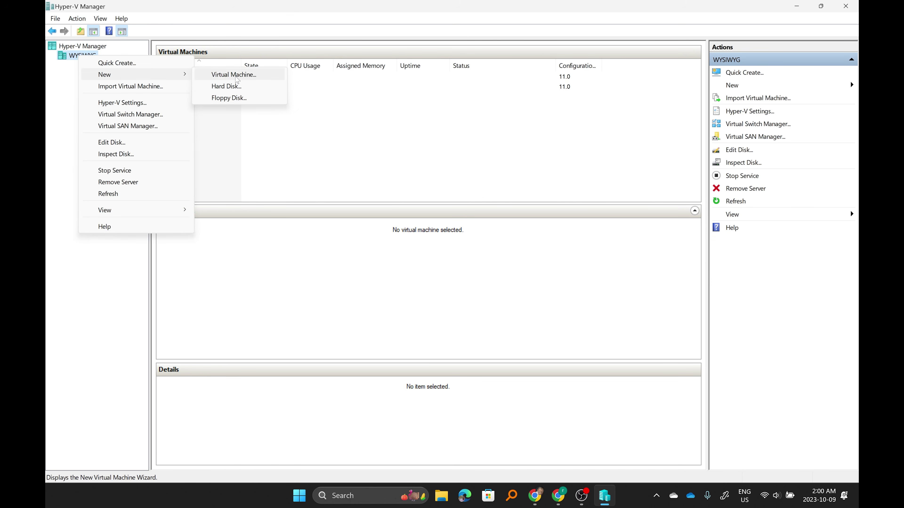
click(584, 150)
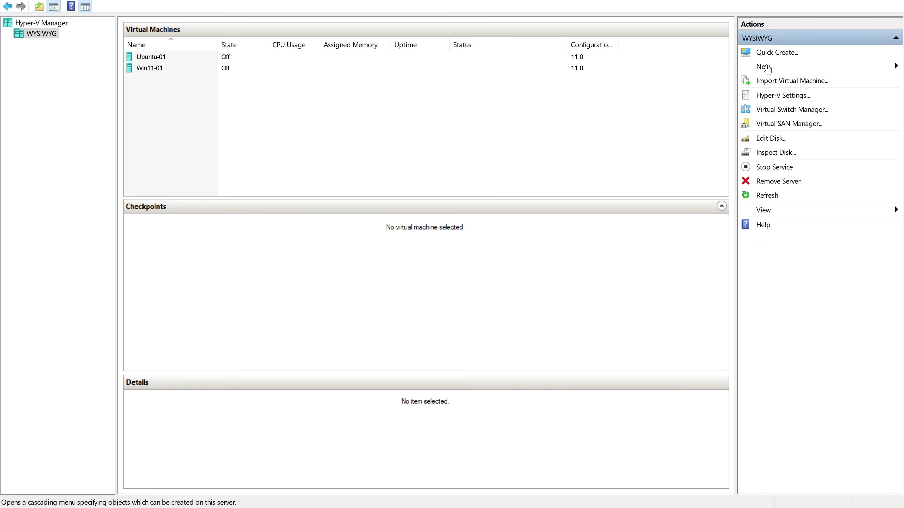
click(764, 68)
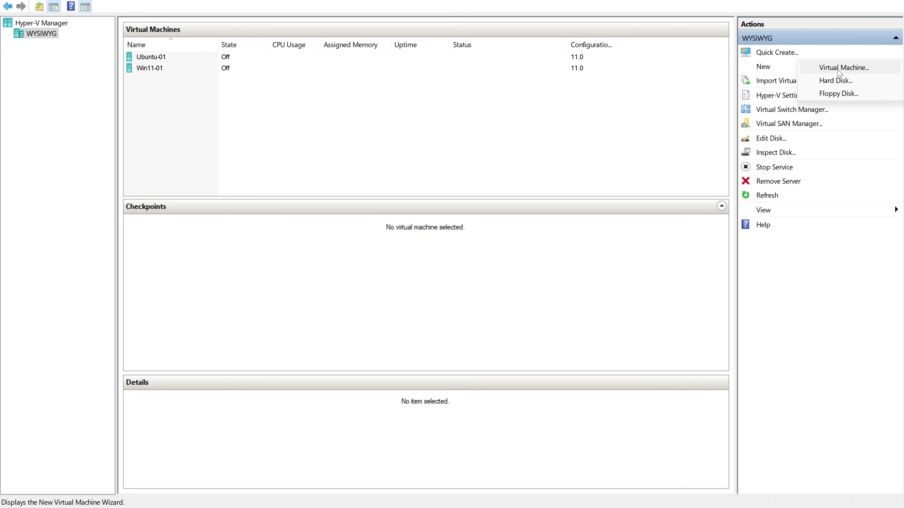
click(826, 70)
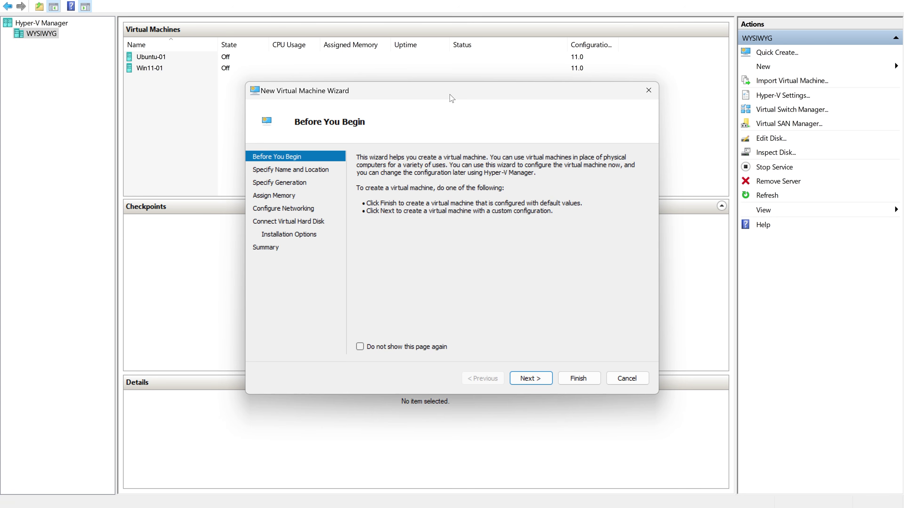
Name the new VM svr-dc01 and enable storing it in a different location, keeping the default folder.
drag(449, 96, 463, 53)
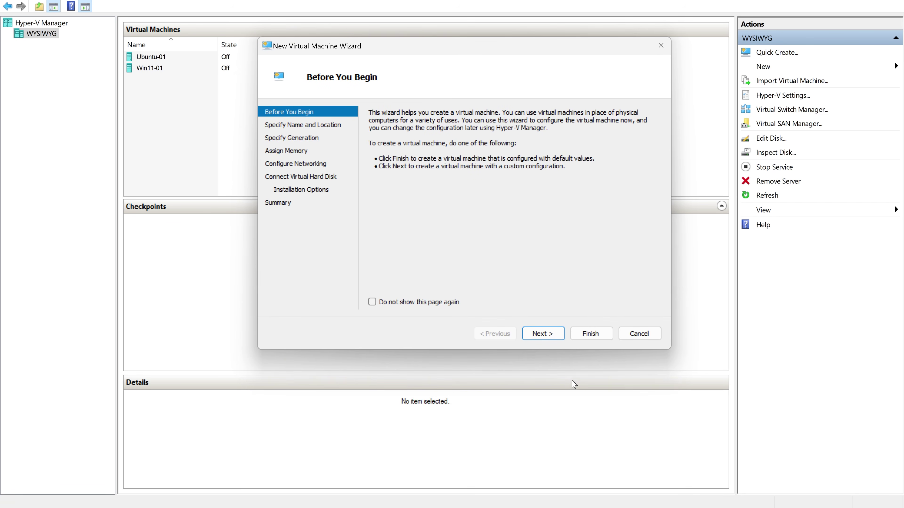
click(550, 336)
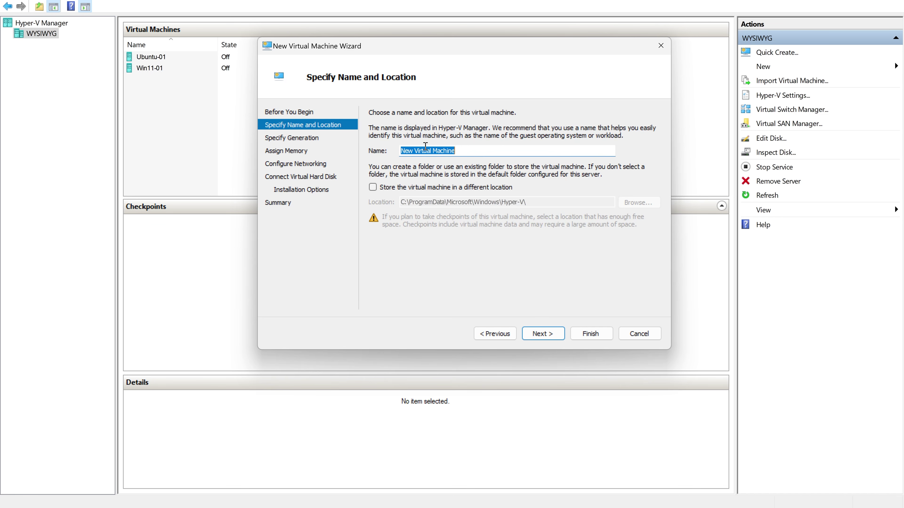
text(svr-)
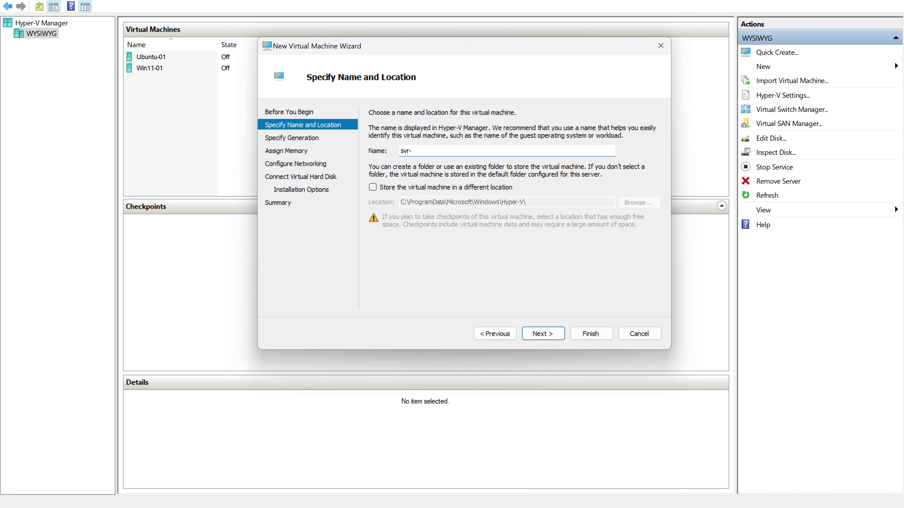
text(dc)
text(01)
click(372, 188)
click(639, 202)
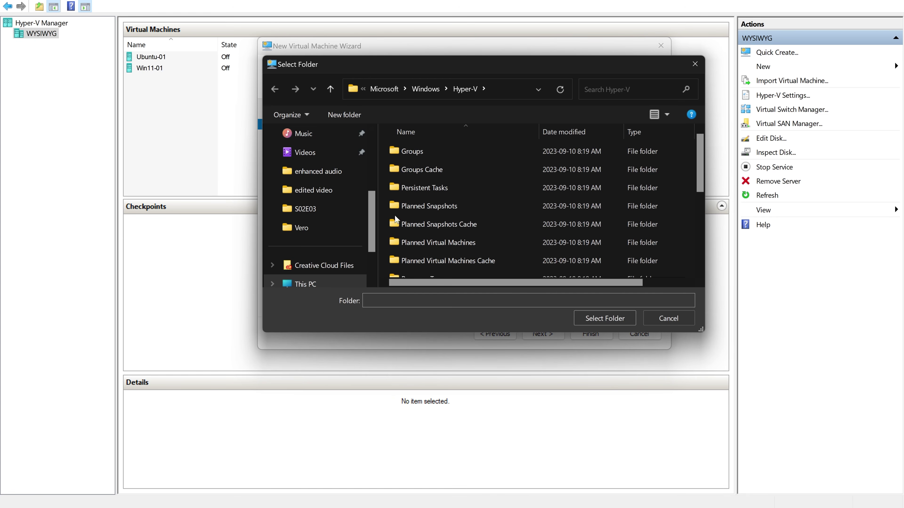
click(658, 319)
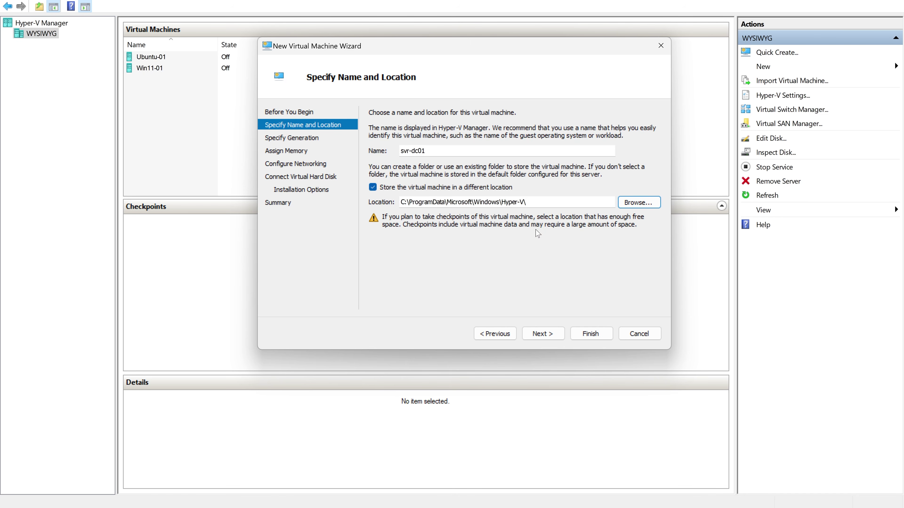
click(555, 334)
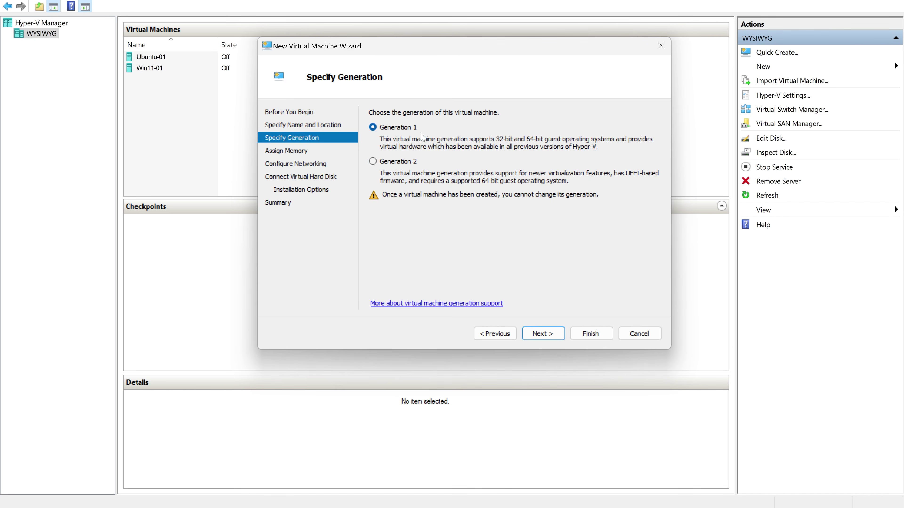
Choose Generation 2 and keep 4096 MB startup memory with Dynamic Memory.
click(373, 162)
click(541, 334)
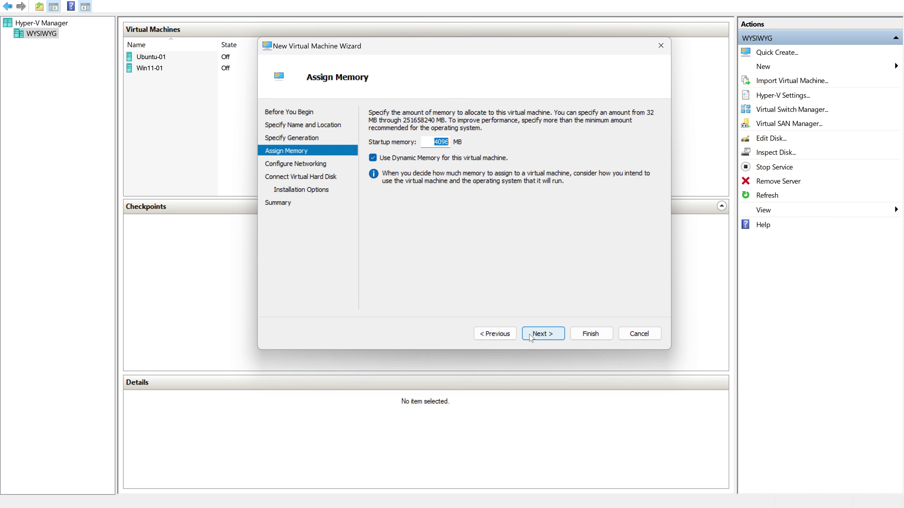
click(543, 333)
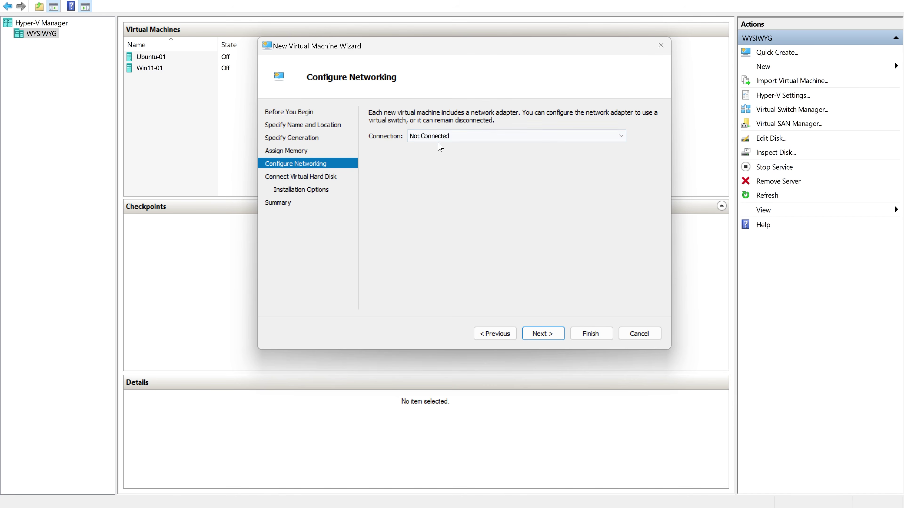
Set the network adapter's Connection to Default Switch and advance to Connect Virtual Hard Disk.
click(538, 140)
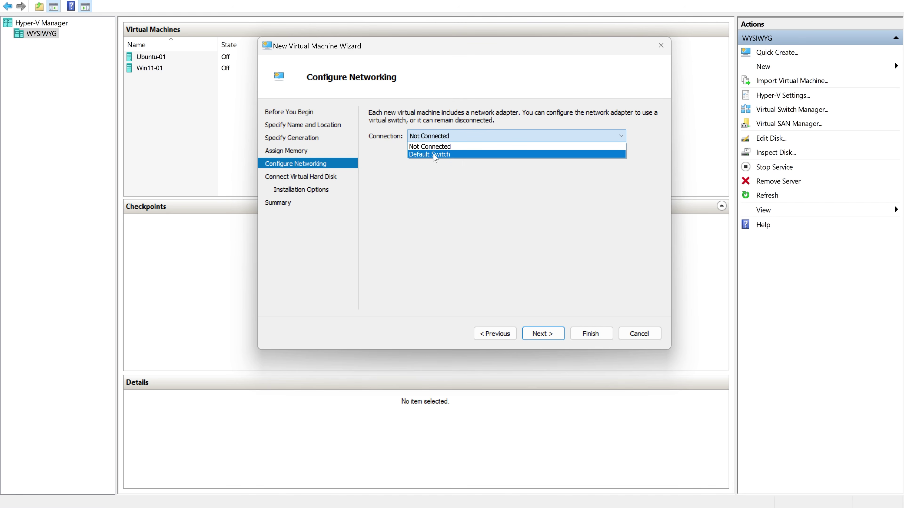
click(433, 154)
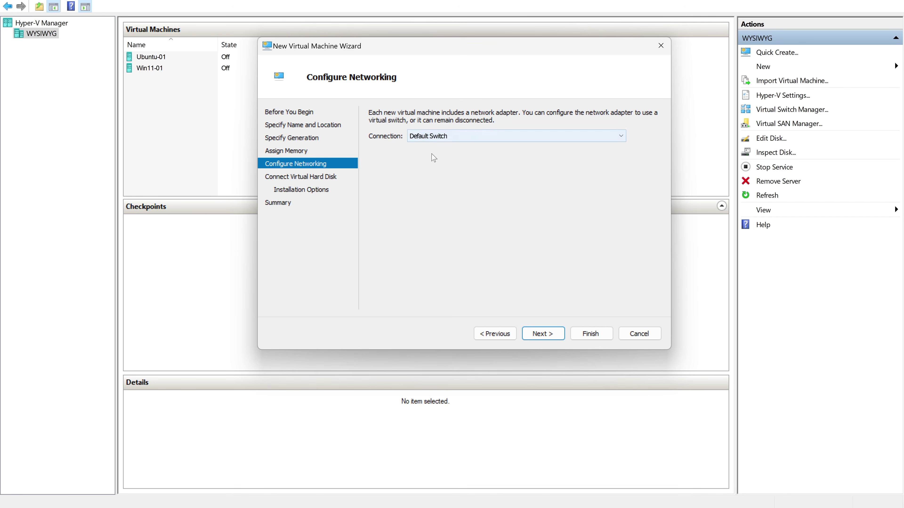
click(543, 336)
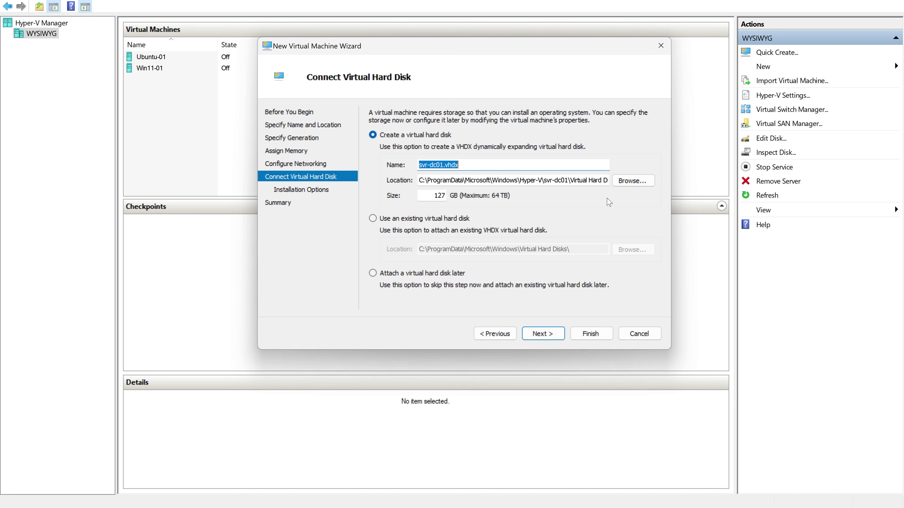
Choose to create a new 127 GB svr-dc01.vhdx virtual hard disk and continue.
click(630, 183)
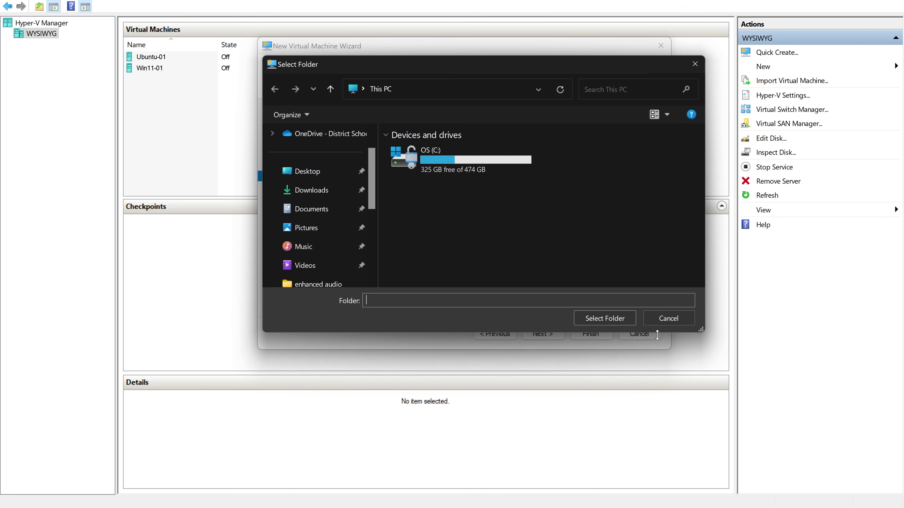
click(664, 324)
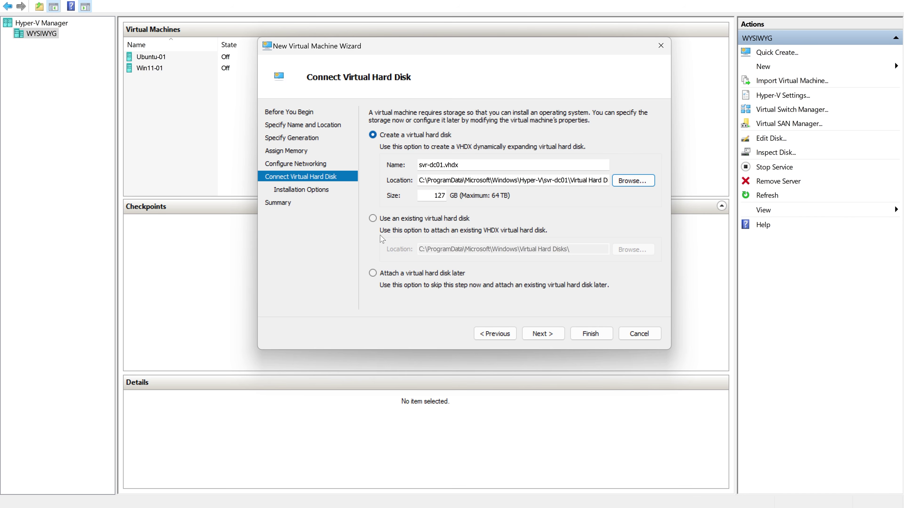
click(372, 218)
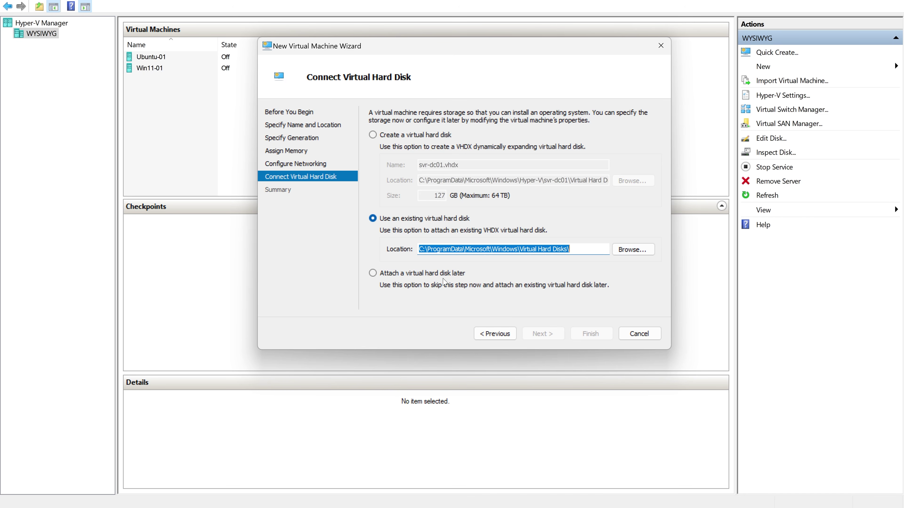
click(373, 137)
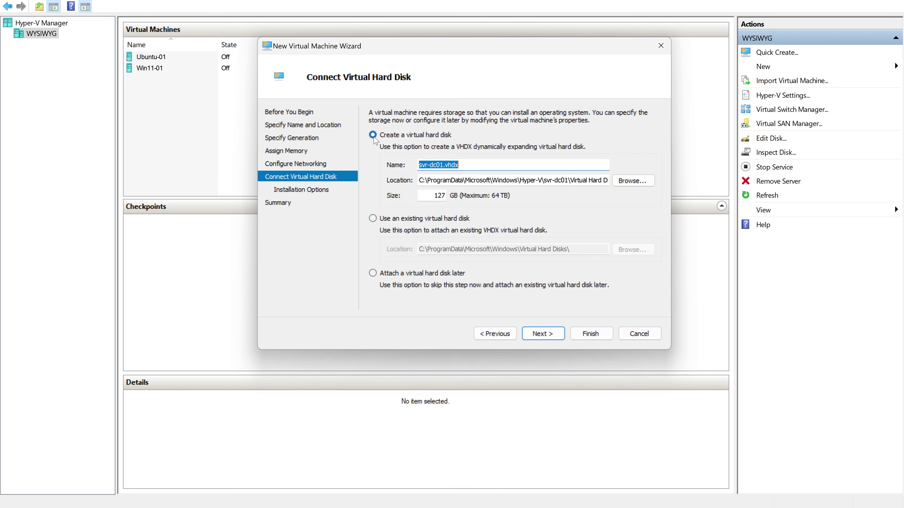
click(543, 334)
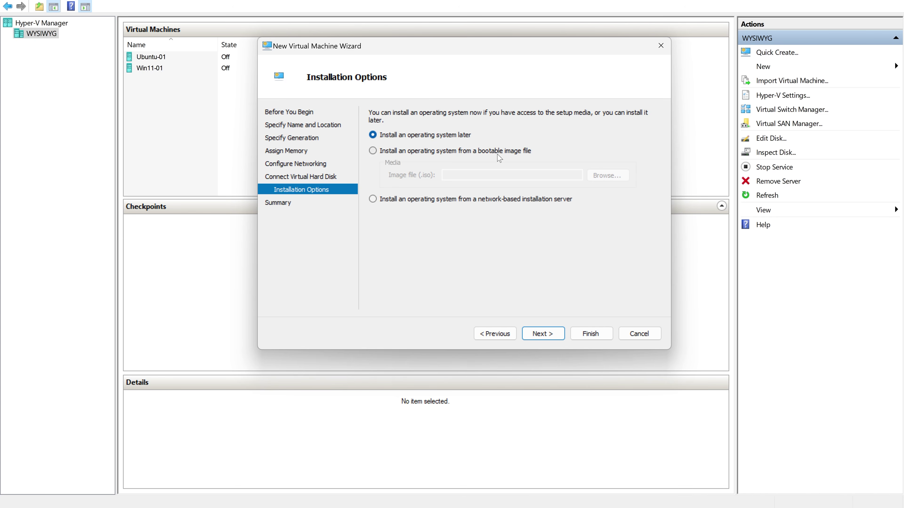
Select 'Install an operating system later' and finish the wizard to create svr-dc01.
click(373, 151)
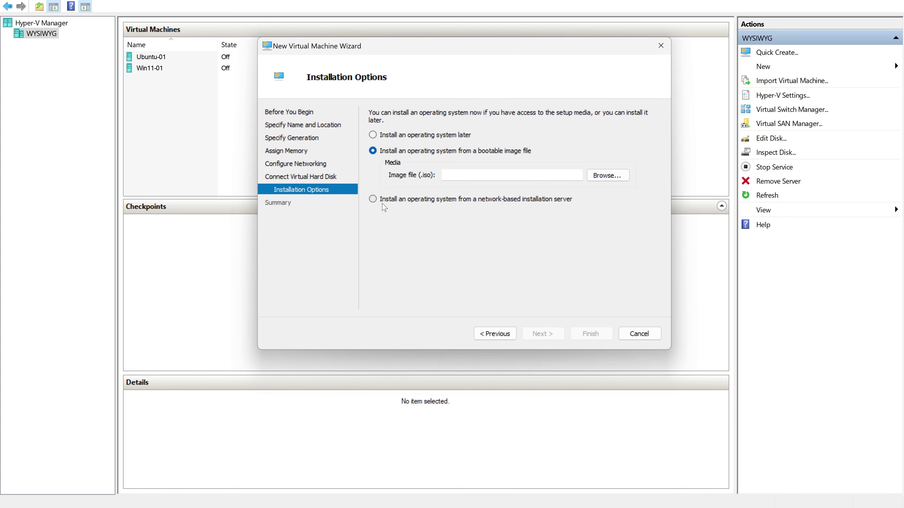
click(373, 199)
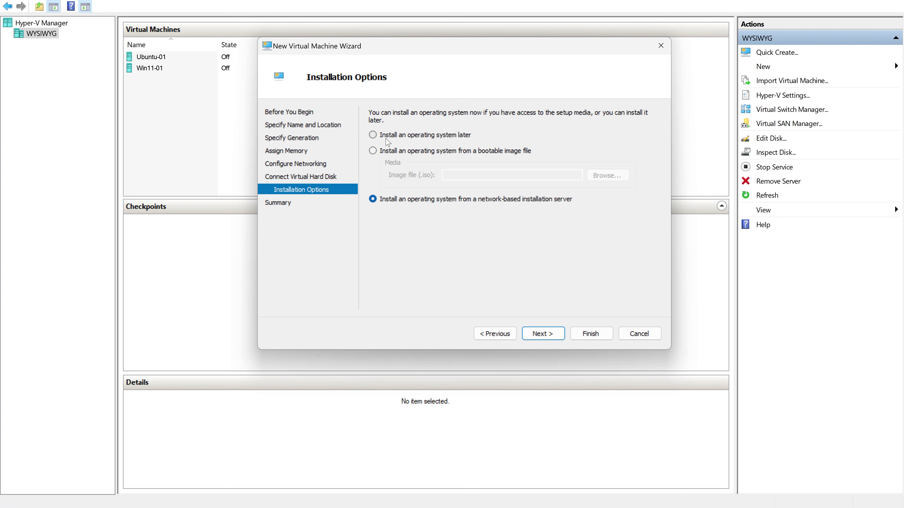
click(390, 140)
click(542, 334)
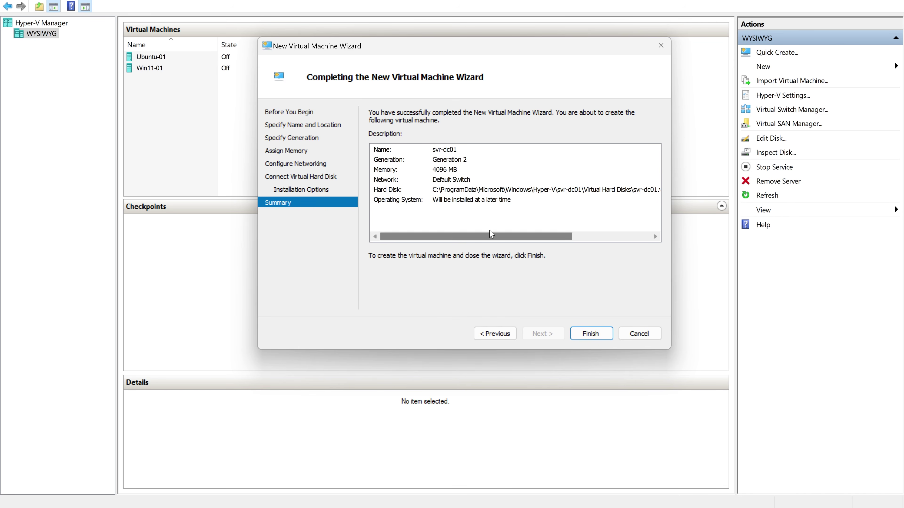
click(591, 334)
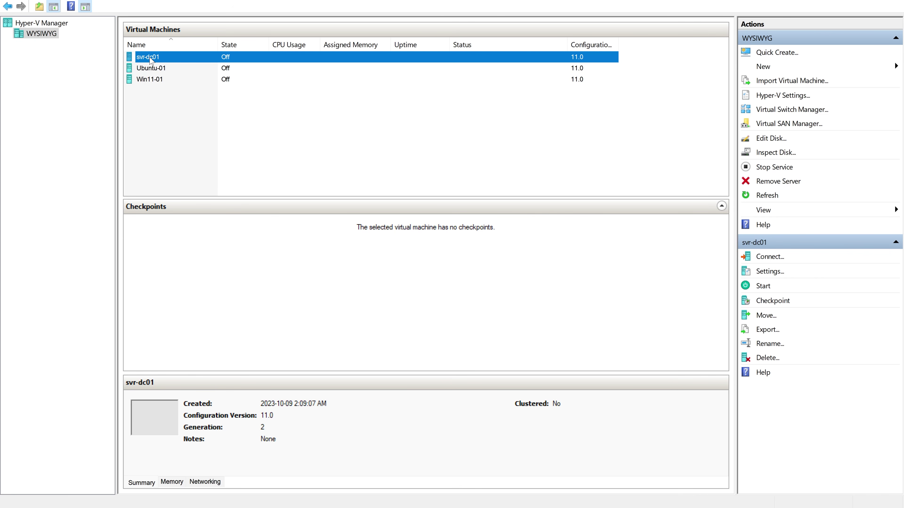
Open svr-dc01's Settings, review Memory, and add a DVD Drive to the SCSI Controller.
right_click(151, 60)
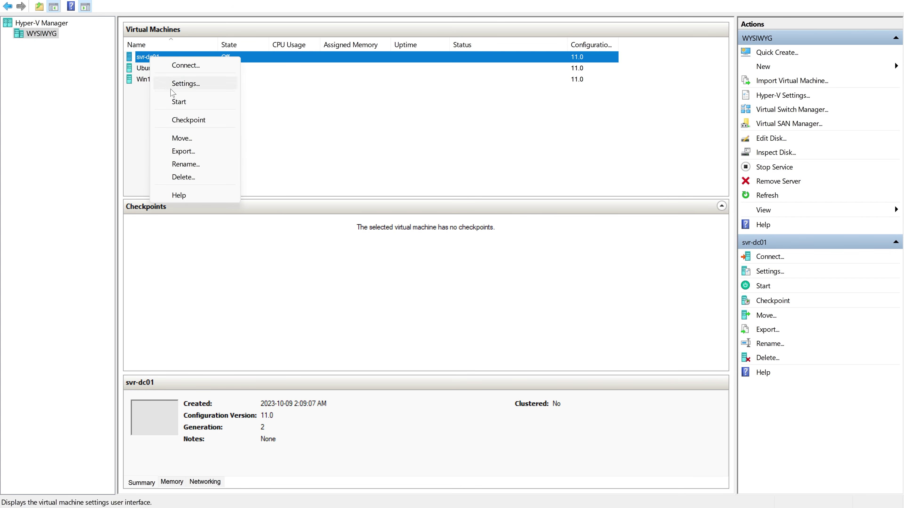
click(180, 83)
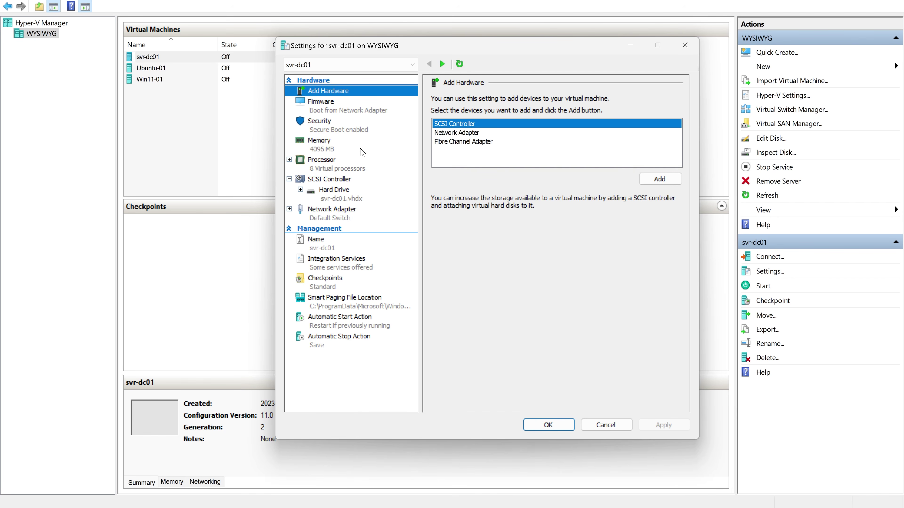
click(325, 149)
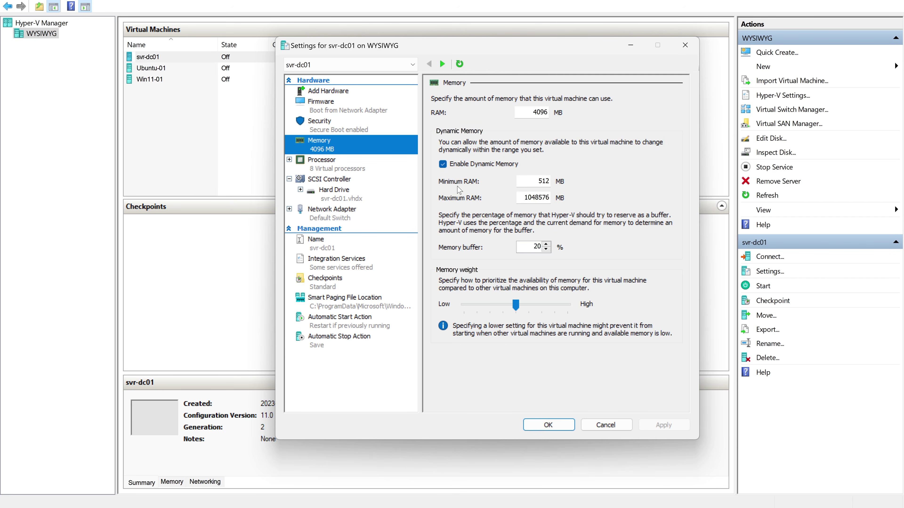
click(337, 181)
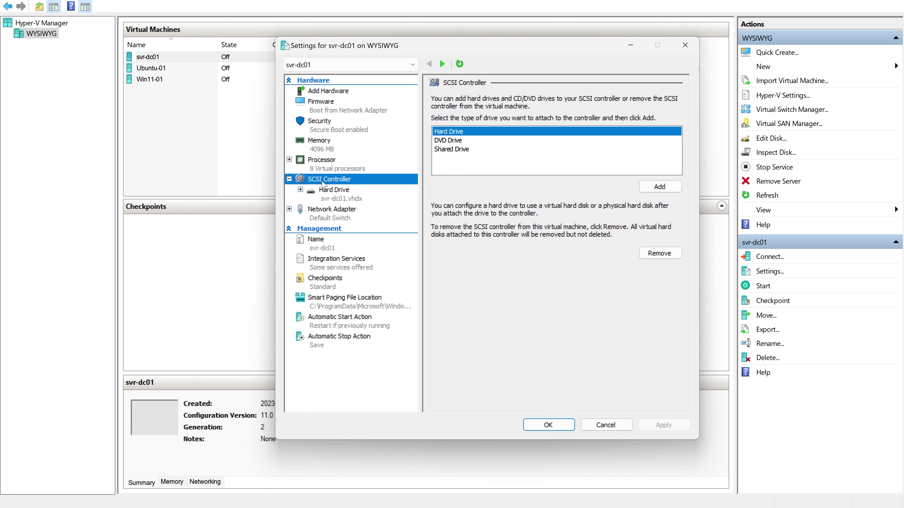
click(446, 142)
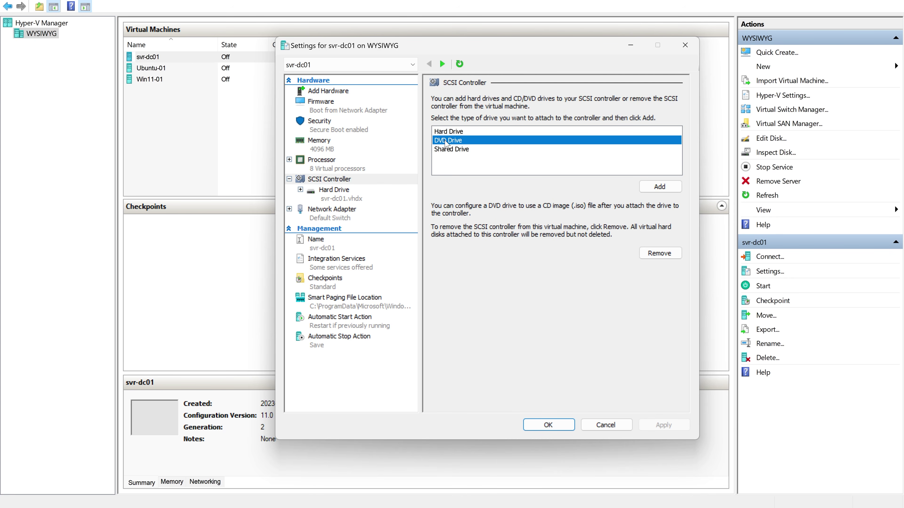
click(659, 187)
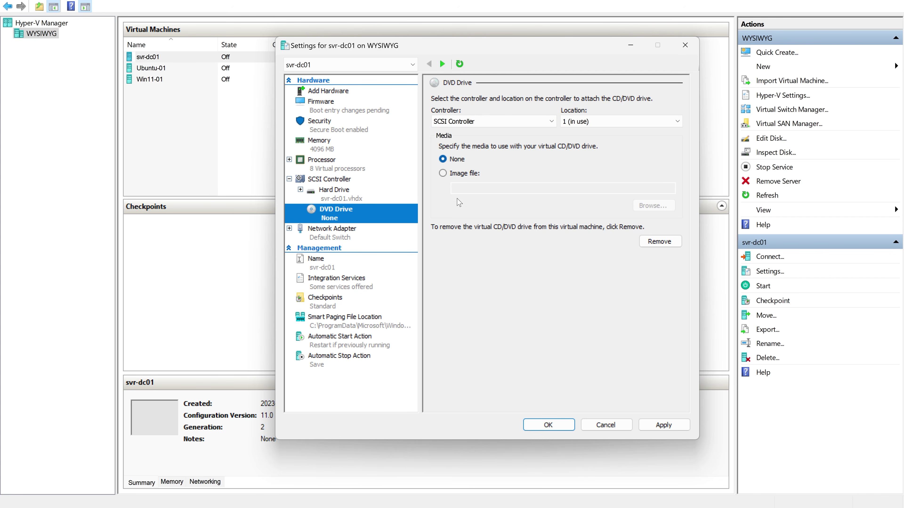
Load the Server 2019 evaluation ISO from Downloads > KLA YouTube Channel > iso into the DVD drive.
click(443, 174)
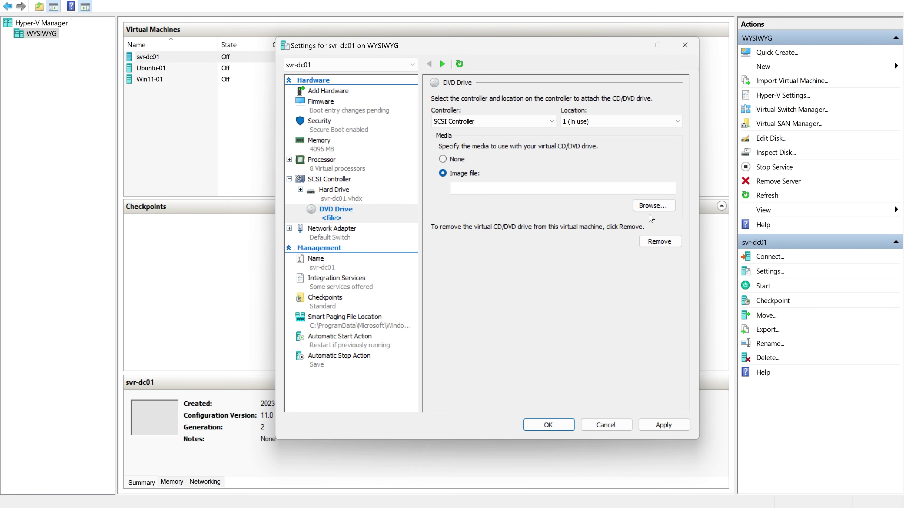
click(655, 209)
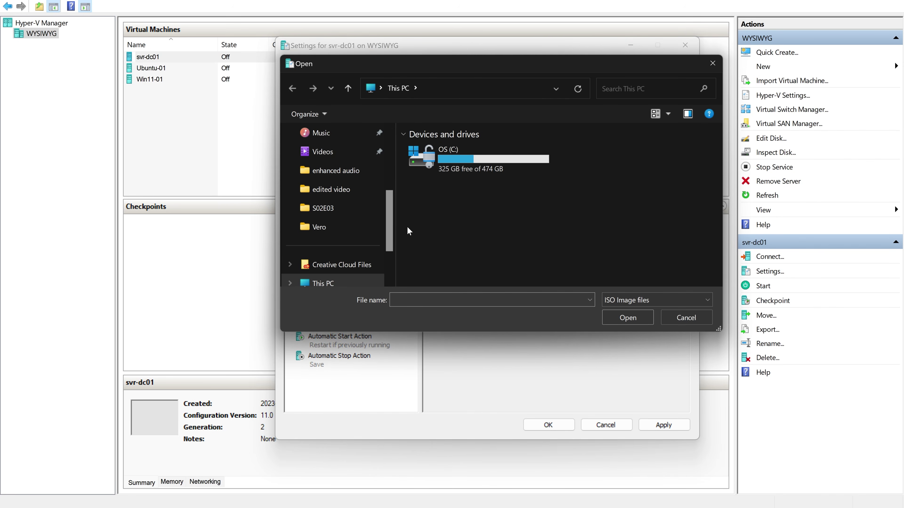
drag(389, 220, 396, 172)
click(338, 192)
double_click(427, 162)
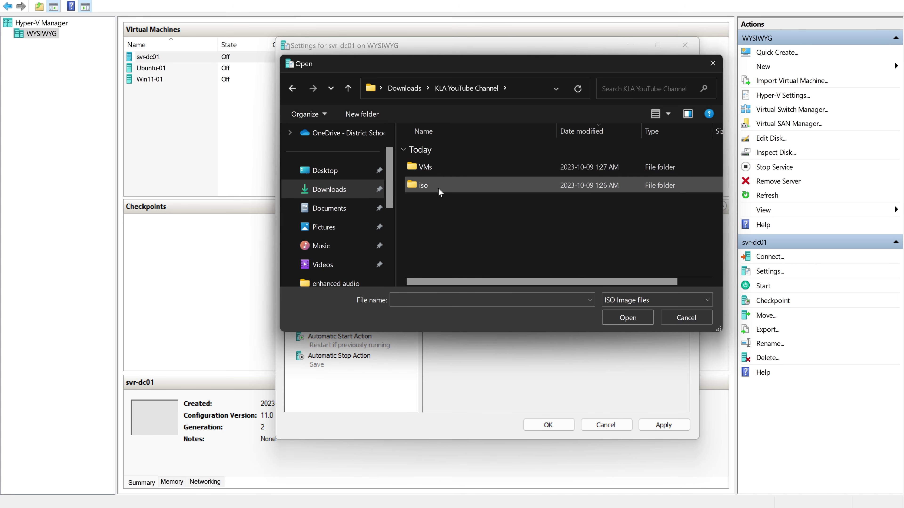
double_click(422, 186)
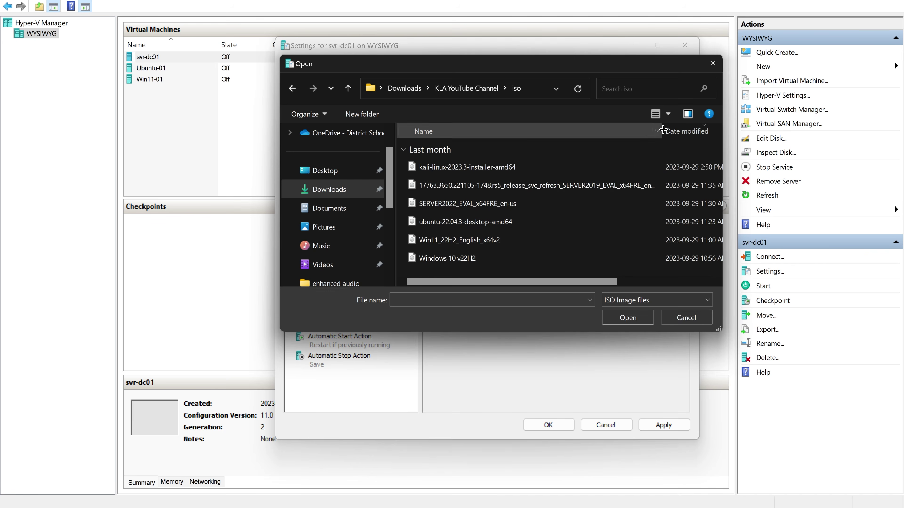
click(596, 187)
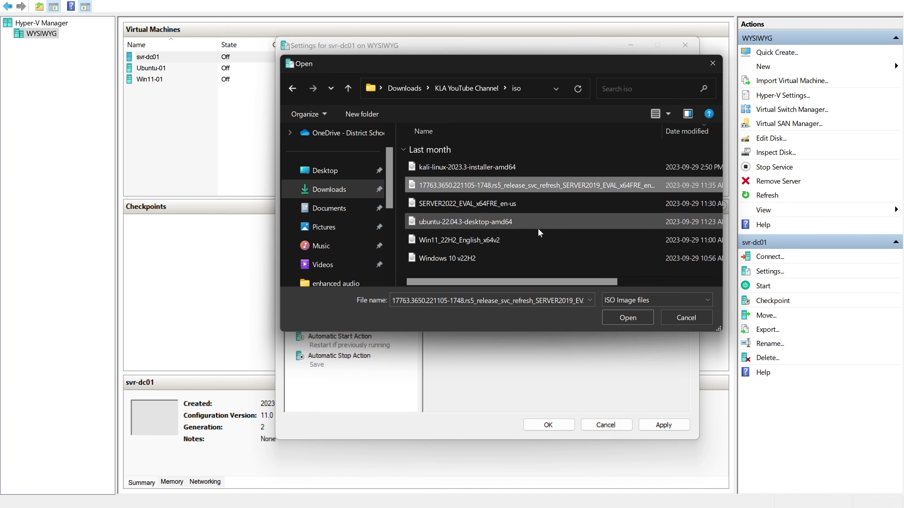
click(624, 319)
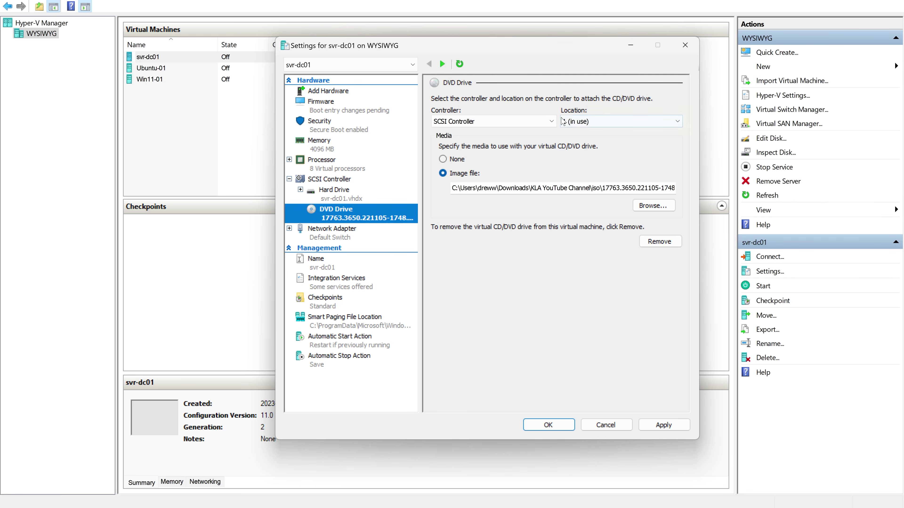
click(333, 170)
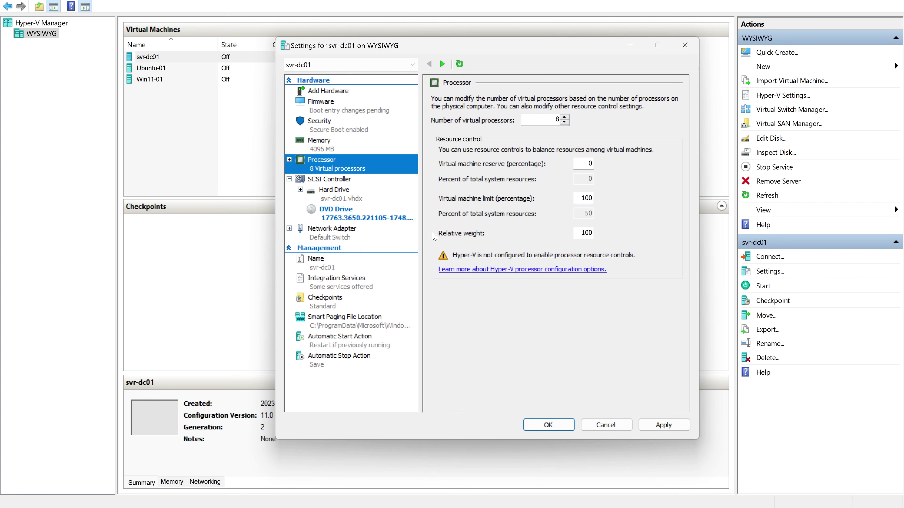
Enable Guest services under Integration Services, then bring up the hardware requirements page in Chrome.
click(336, 284)
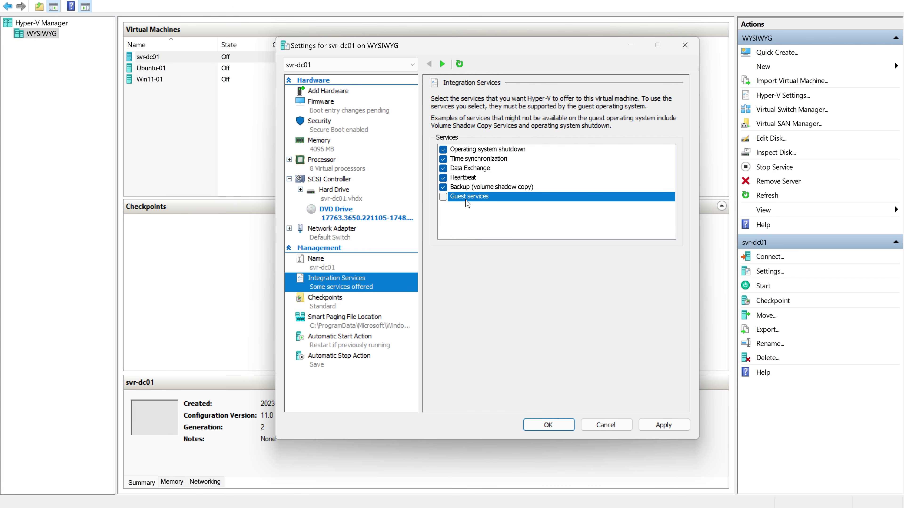
click(443, 197)
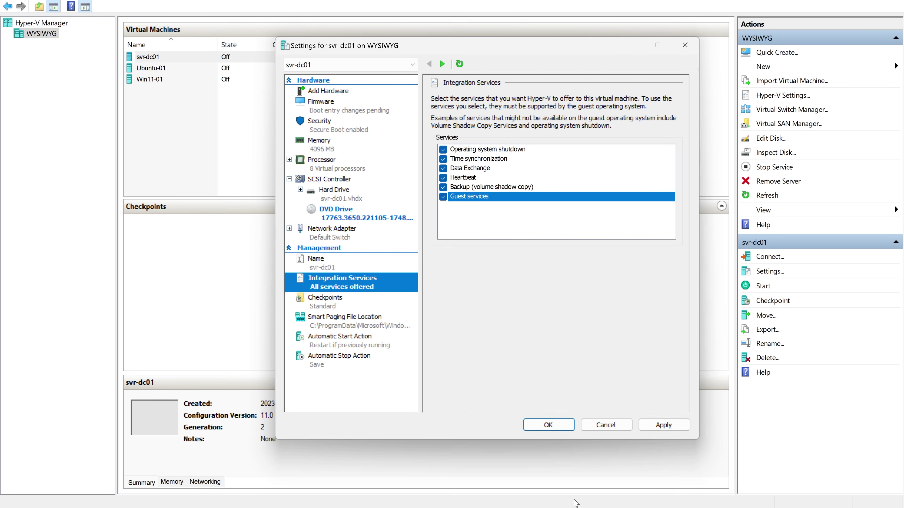
mouse_move(576, 503)
click(629, 459)
Highlight the BitLocker text in the TPM note, then return to svr-dc01's settings.
click(307, 268)
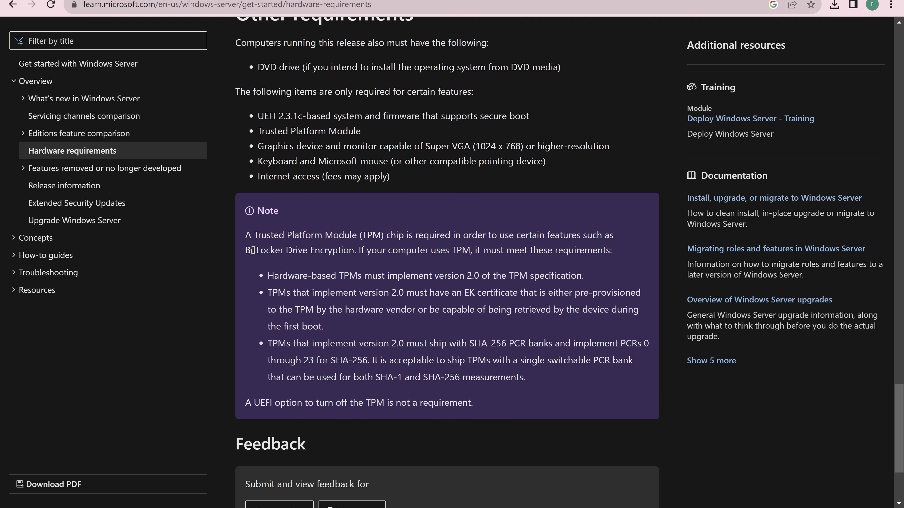
drag(251, 251, 372, 237)
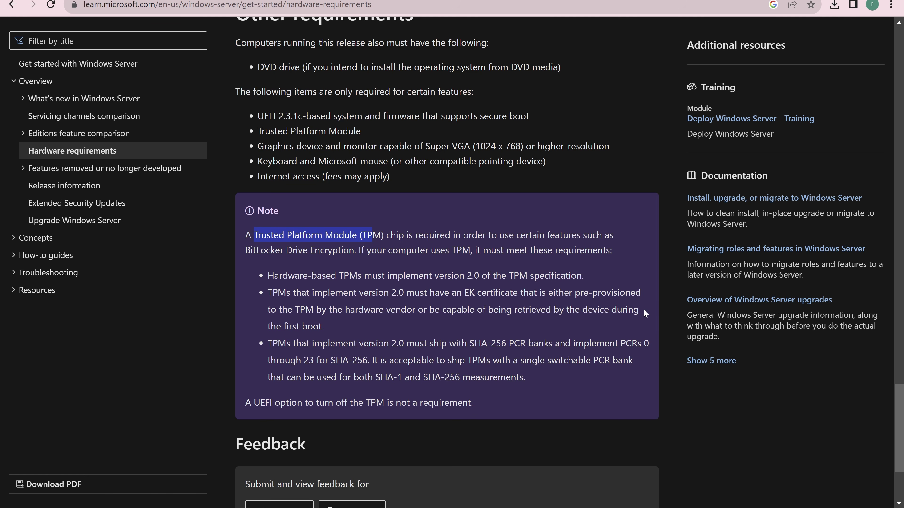
mouse_move(621, 507)
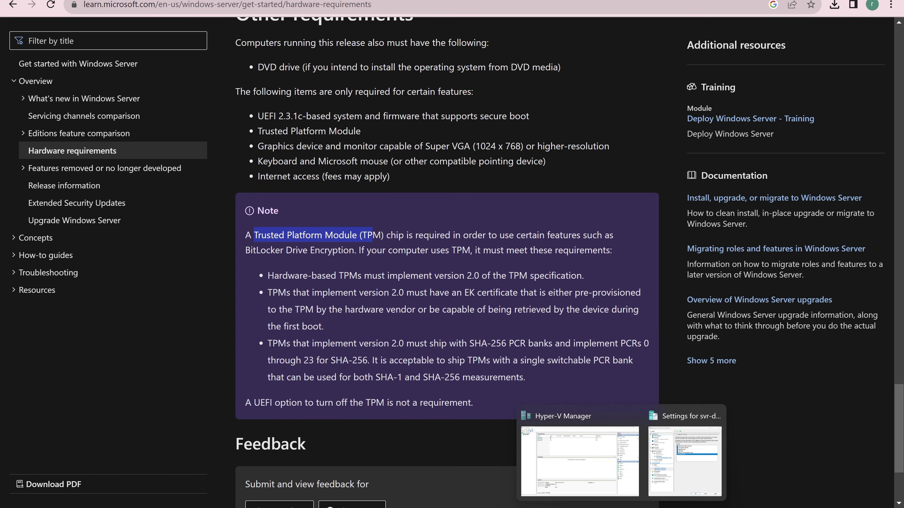
click(688, 486)
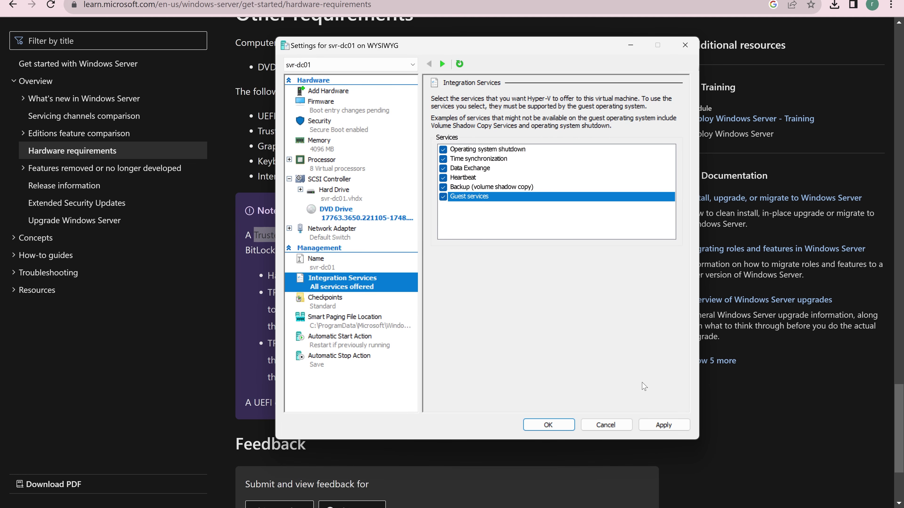
Enable the Trusted Platform Module under Security and apply svr-dc01's settings.
click(329, 126)
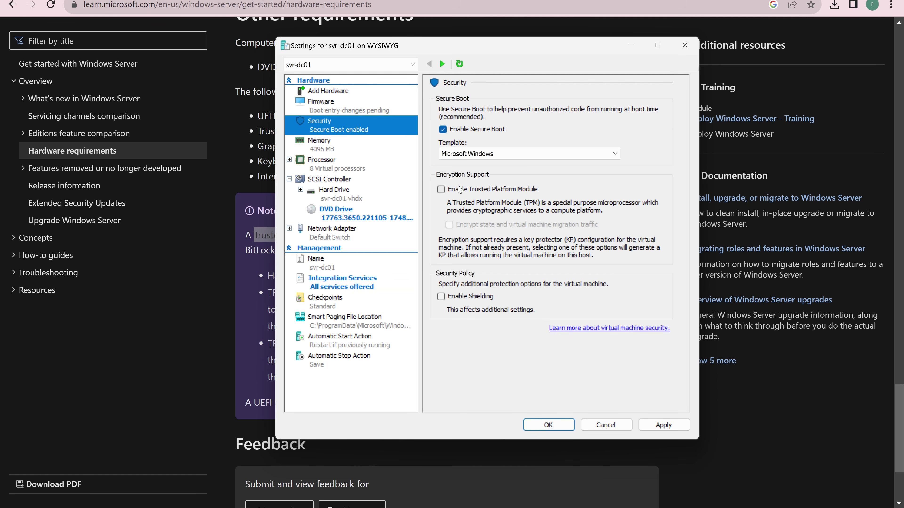
click(442, 191)
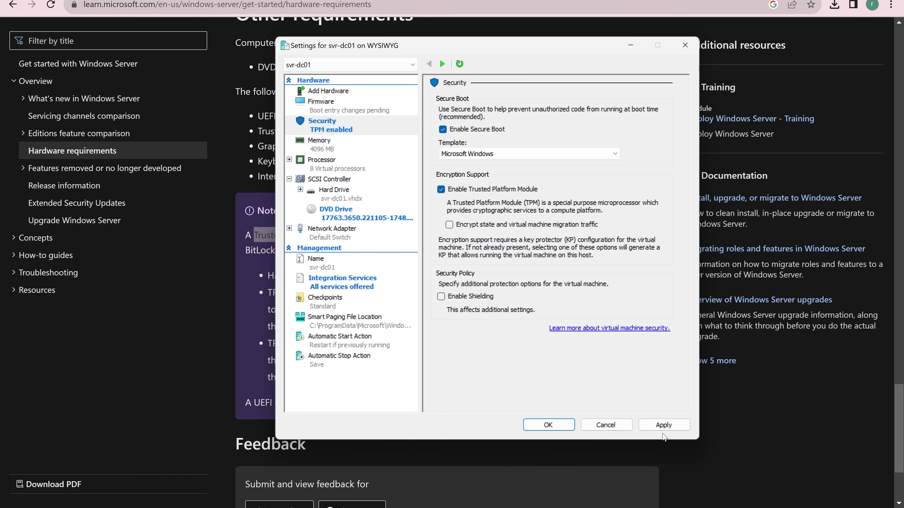
click(568, 427)
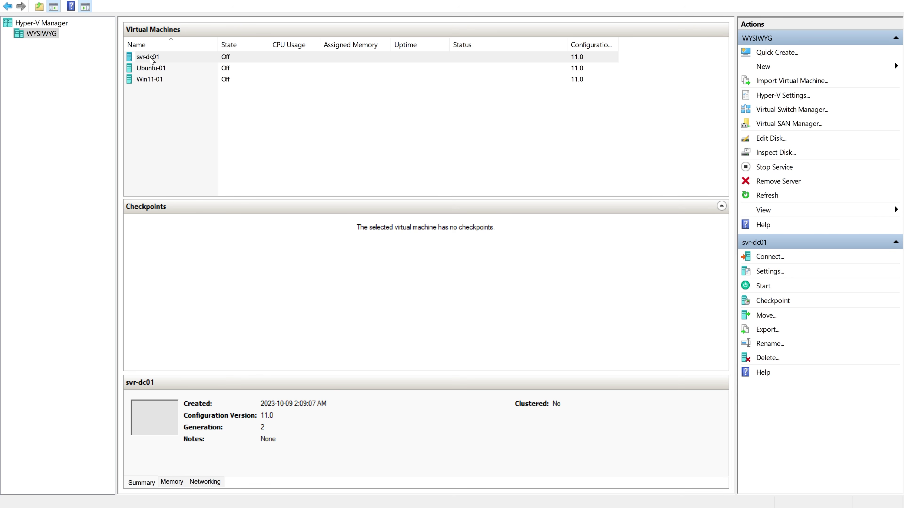
Connect to svr-dc01's console, start the VM, and reposition the connection window.
double_click(149, 59)
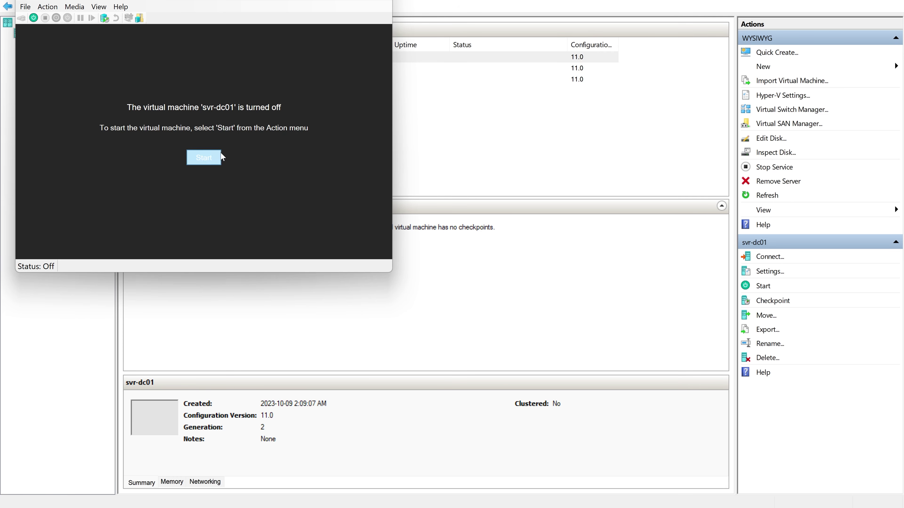
click(203, 161)
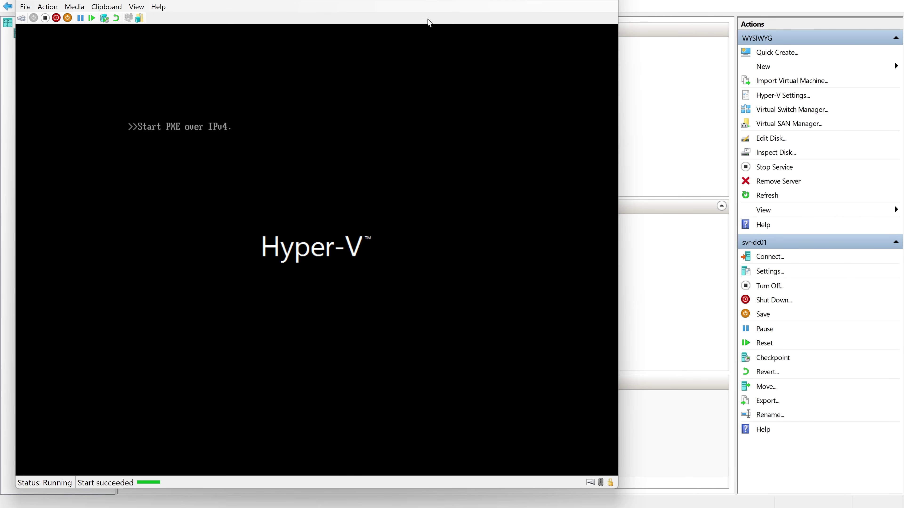
drag(435, 1, 428, 117)
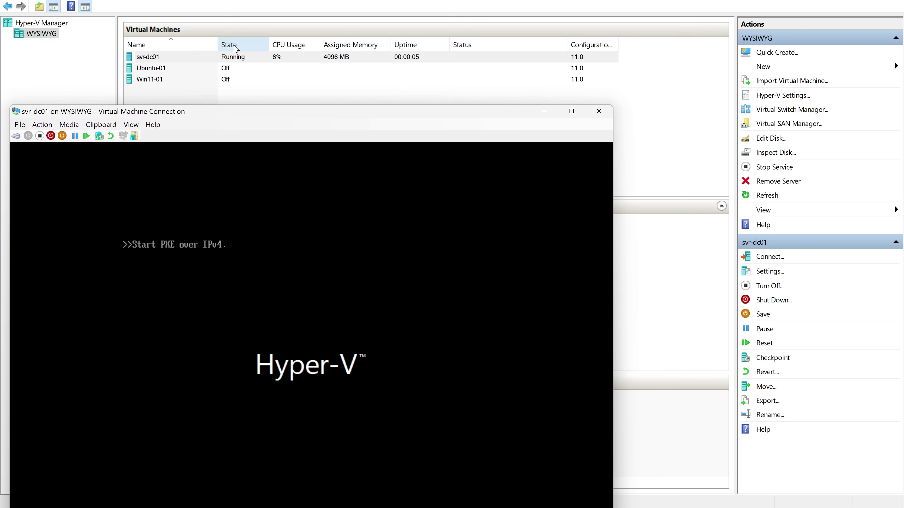
drag(264, 118, 289, 24)
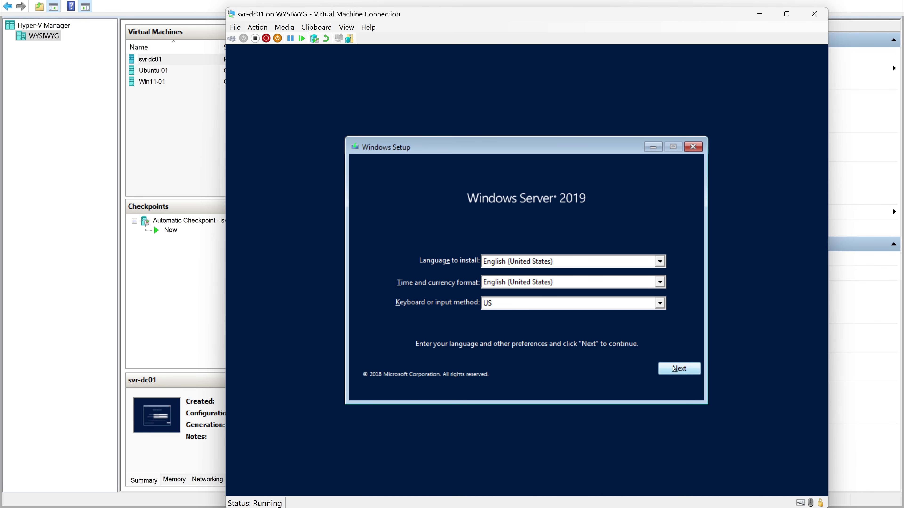
Accept the default language and keyboard settings and choose Install now.
click(677, 371)
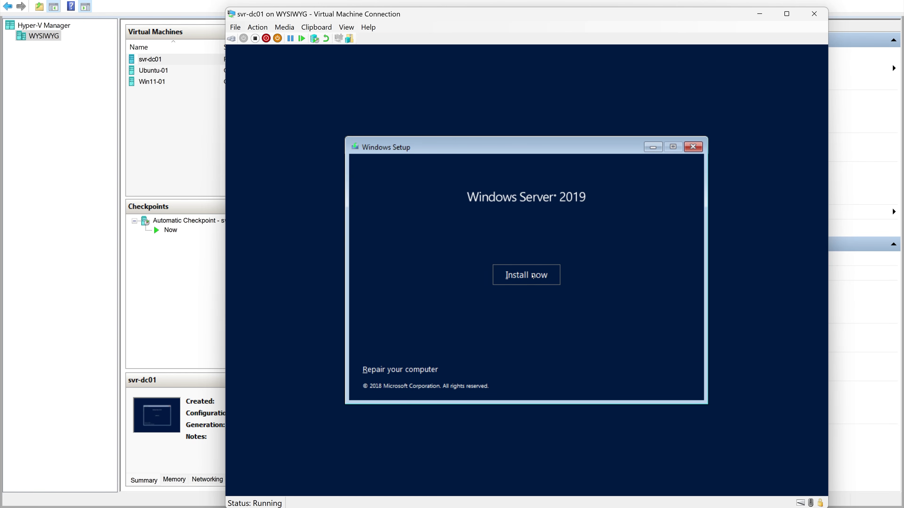
click(533, 276)
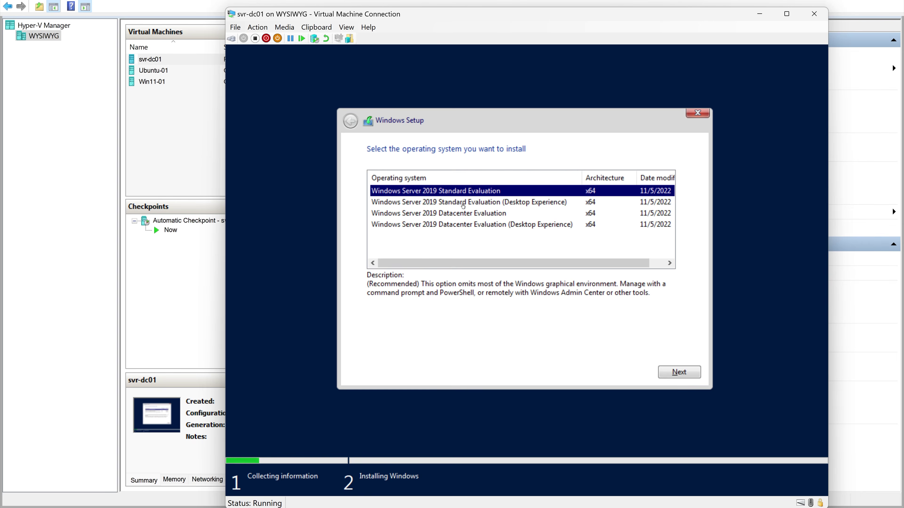
Pick the Standard Evaluation (Desktop Experience) edition, then scroll through and accept the license terms.
click(463, 206)
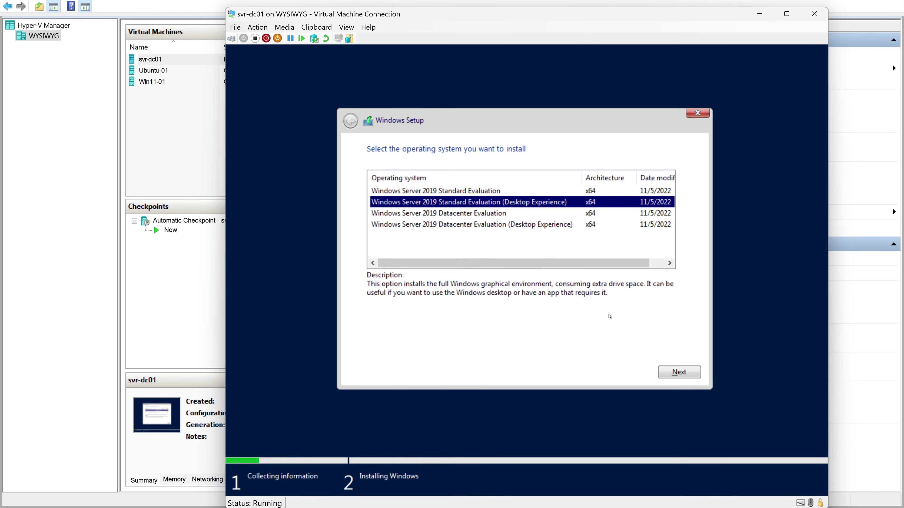
click(685, 378)
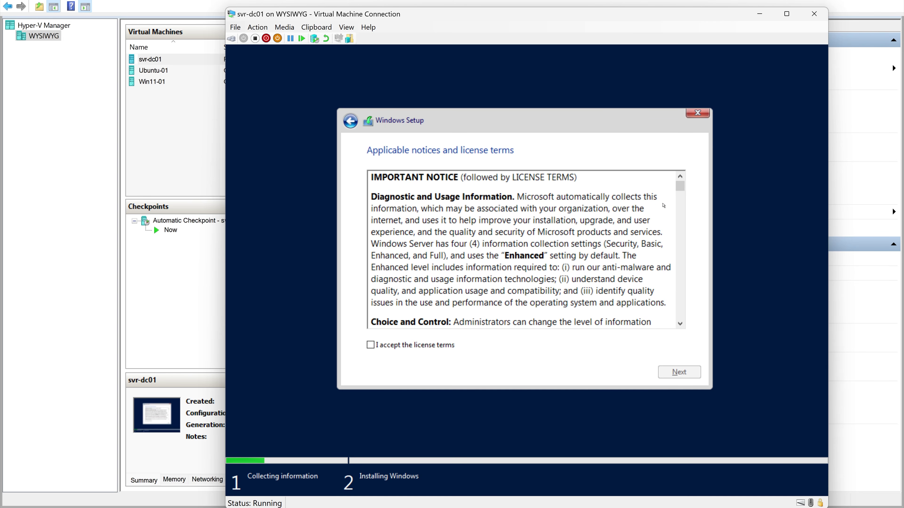
drag(681, 188, 680, 323)
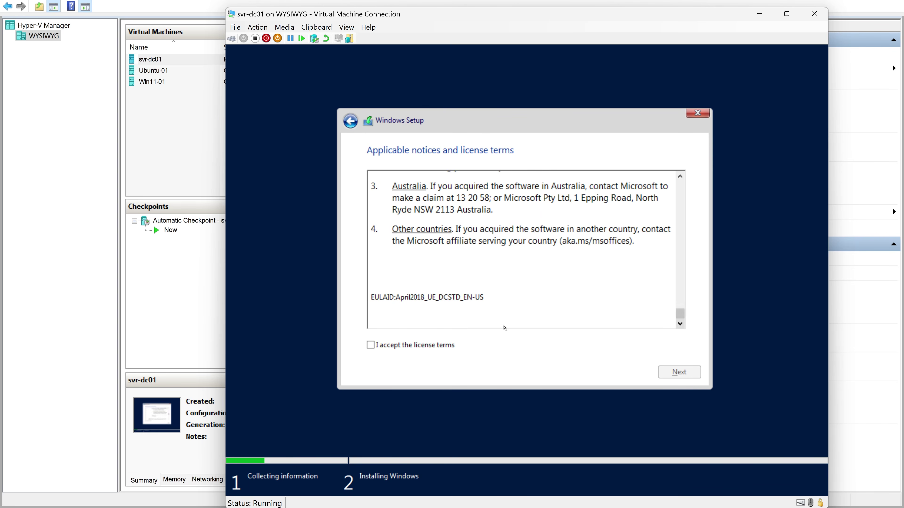
click(371, 345)
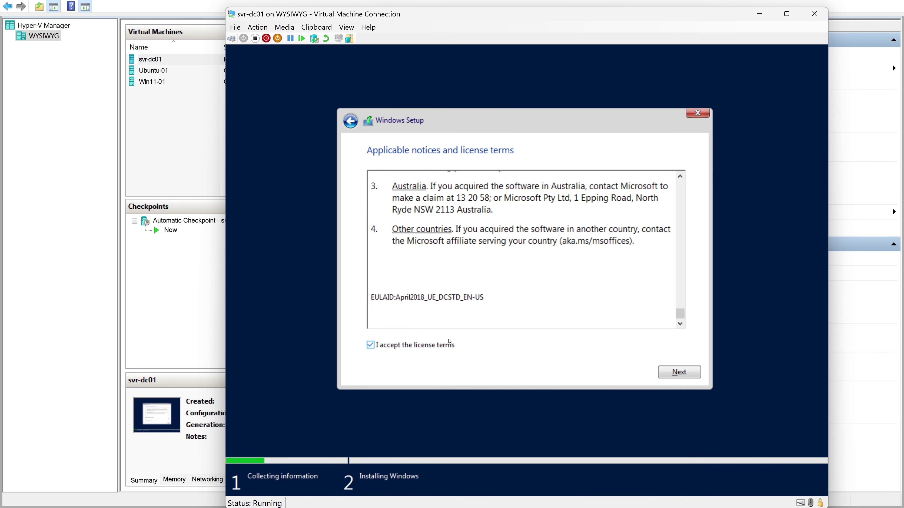
click(684, 374)
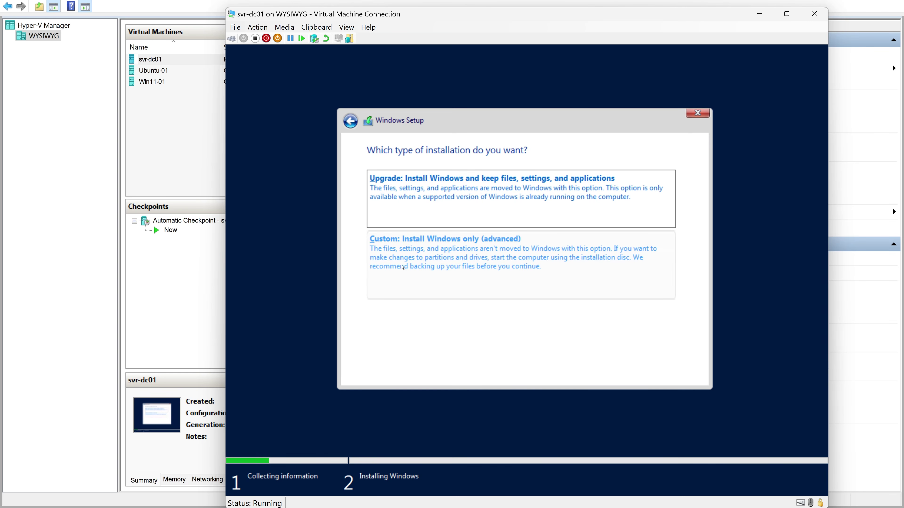
Run a Custom Windows-only install onto Drive 0's 127 GB unallocated space, then restart the VM.
click(414, 256)
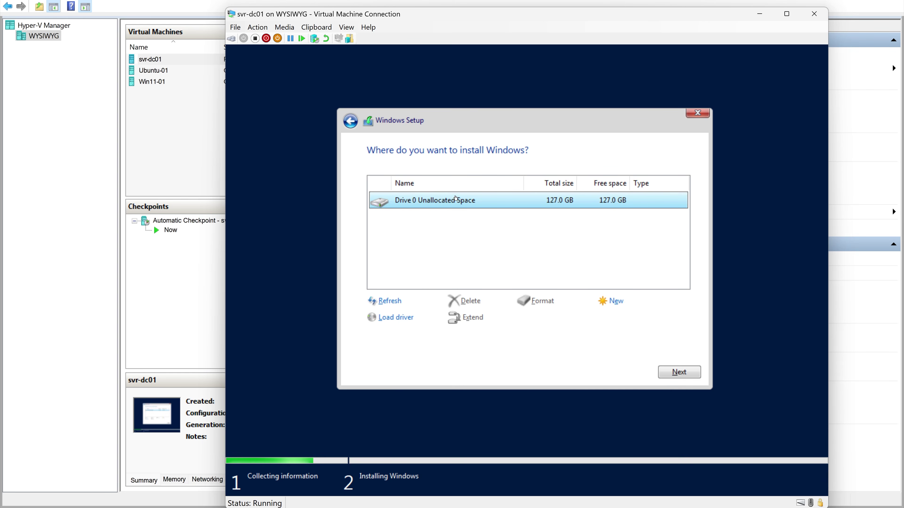
click(680, 373)
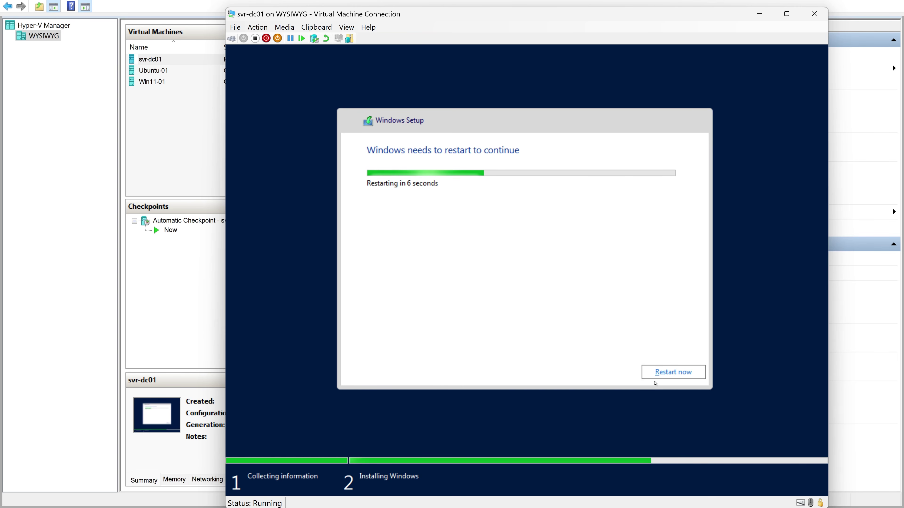
click(665, 373)
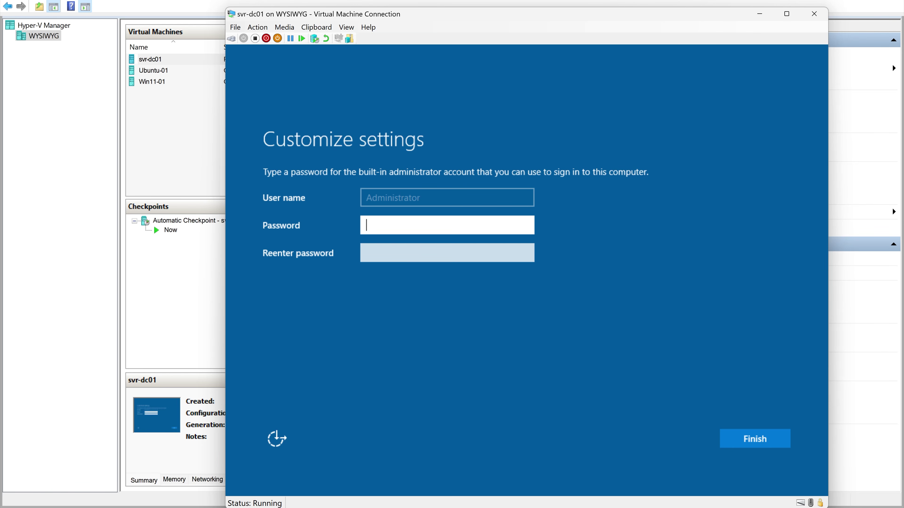
Set the Administrator password, re-entering a stronger one after the complexity rejection, and finish setup.
text(•••••••)
key(Tab)
text(•••••••)
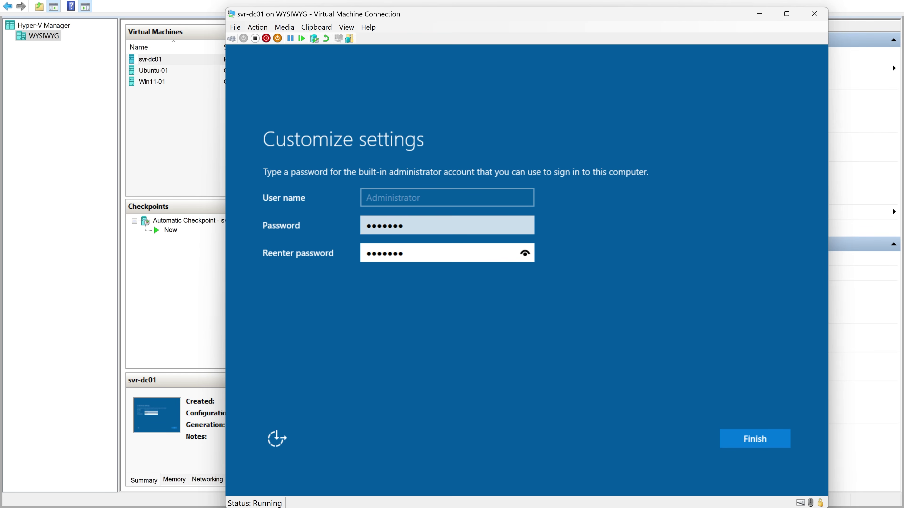
click(763, 439)
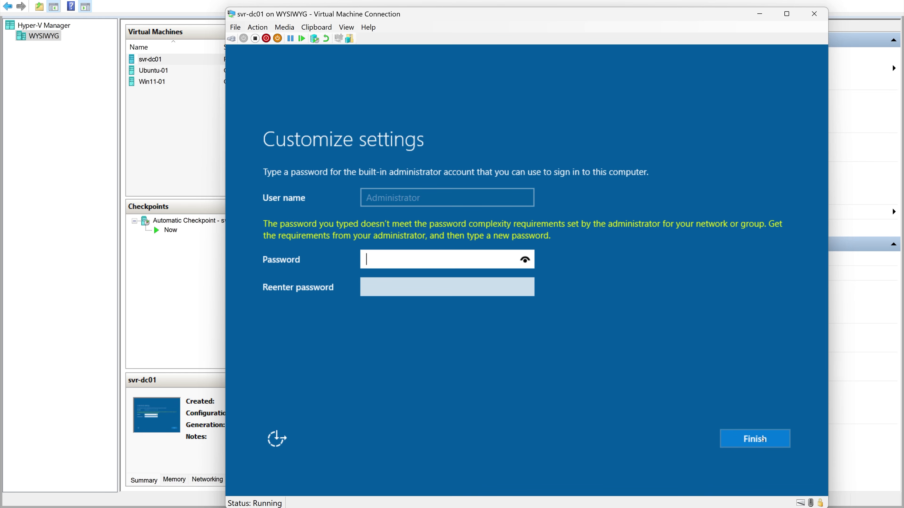
text(•••••••••••••)
key(Tab)
text(•••••••••••••)
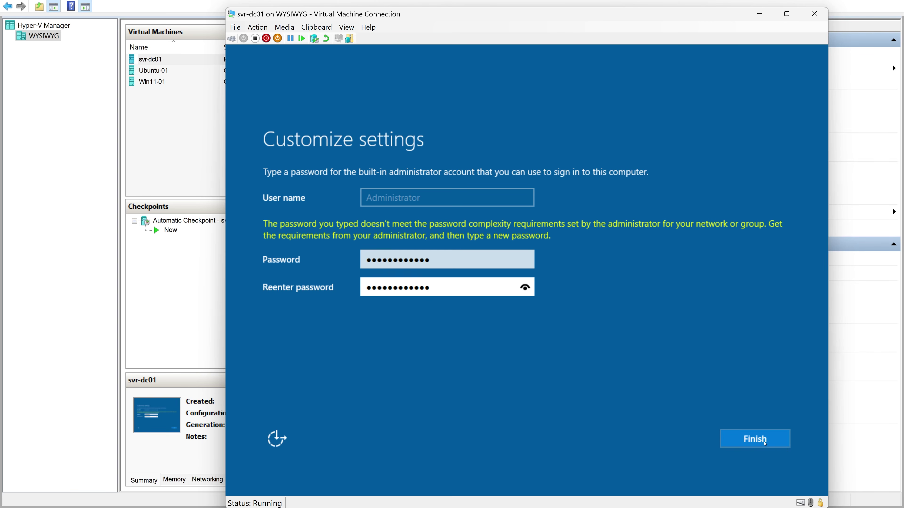
click(755, 440)
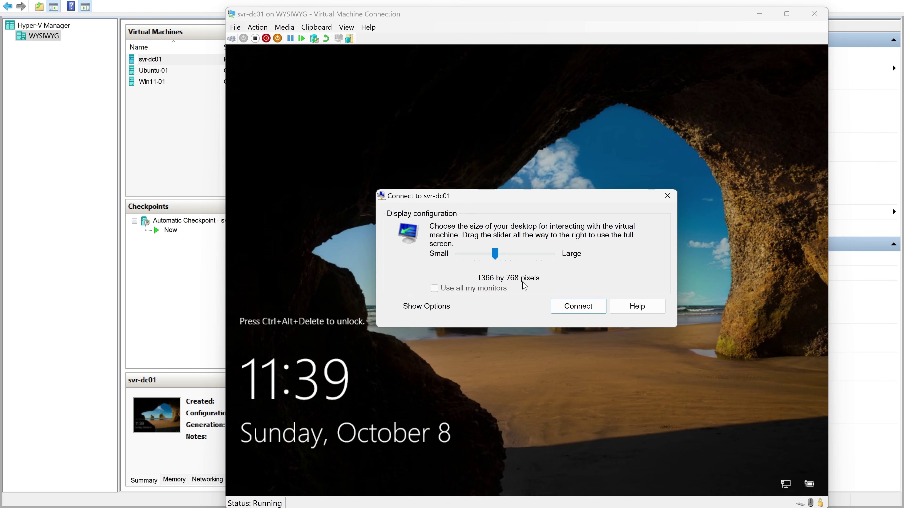
Connect to svr-dc01 at Large (Full Screen) size and sign in with the Administrator password.
drag(498, 255, 562, 255)
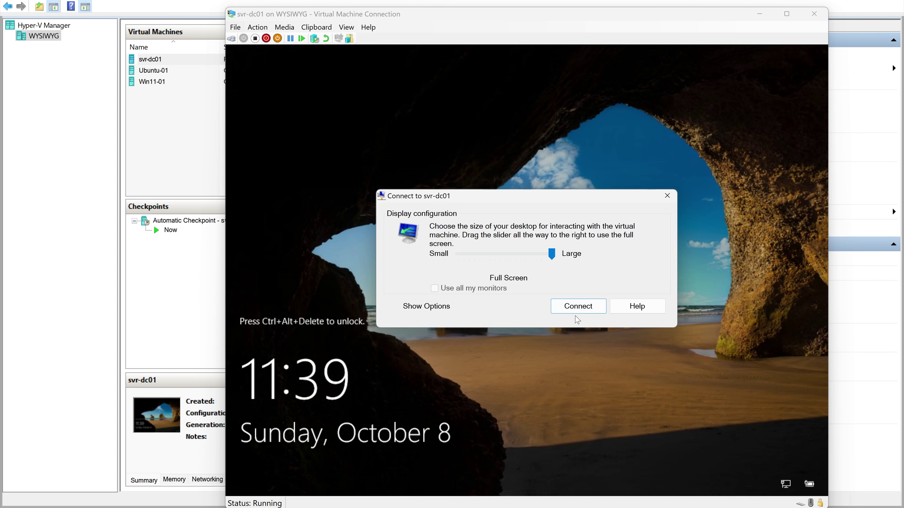
click(573, 307)
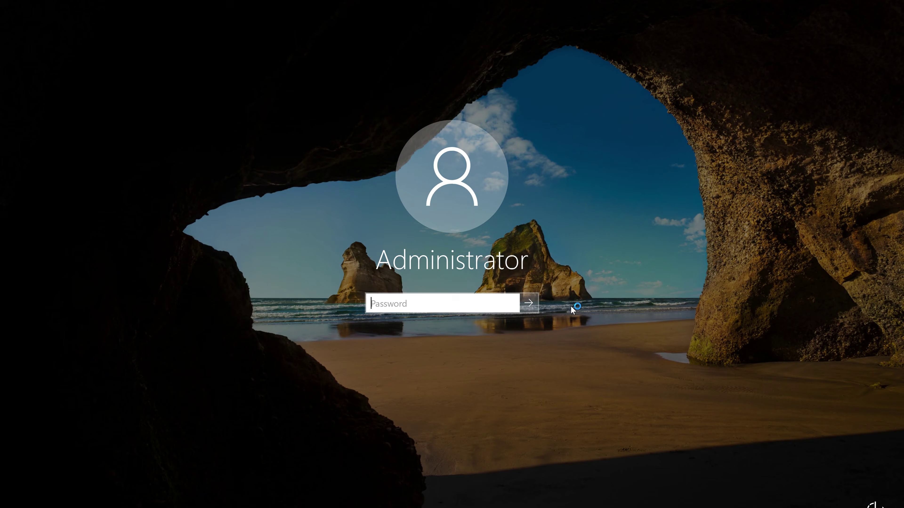
text(************)
key(Return)
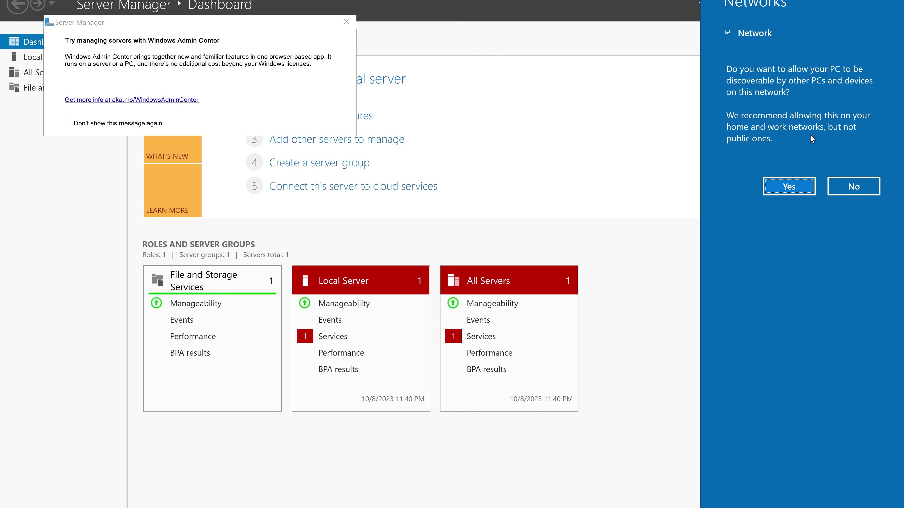
Answer Yes to network discoverability and close the Windows Admin Center pop-up.
click(787, 186)
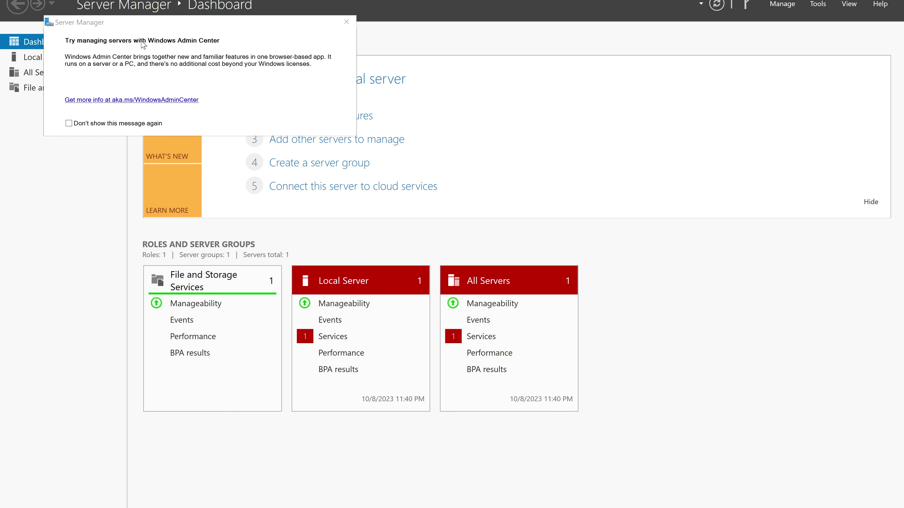
click(346, 21)
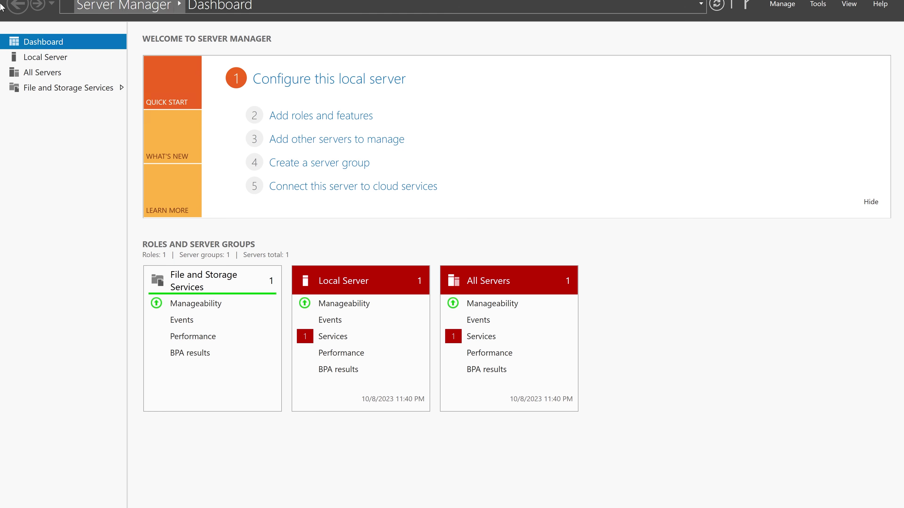
click(33, 61)
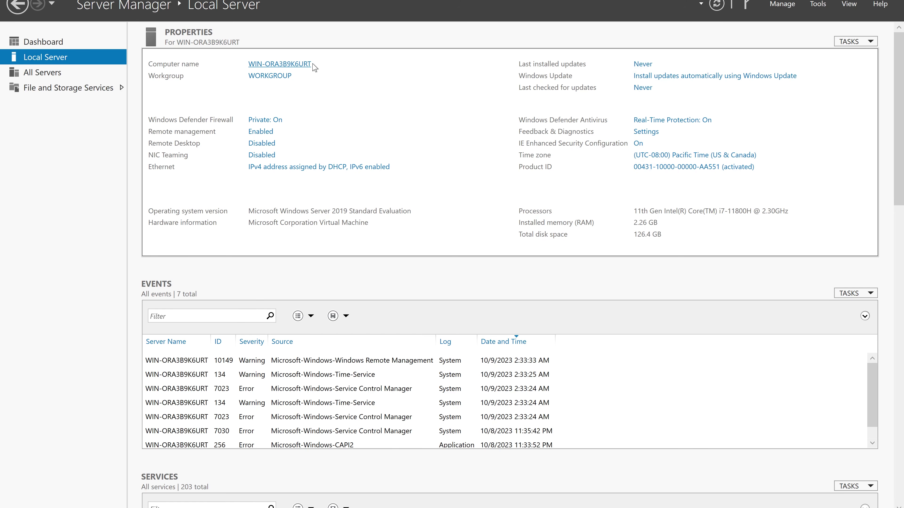
Change the computer name to svr-dc01 in System Properties and choose Restart Later.
click(288, 64)
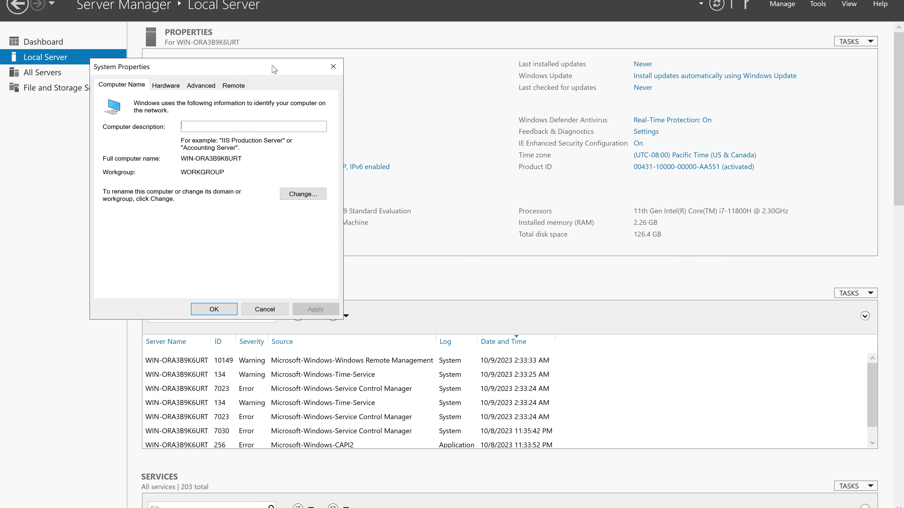
click(295, 195)
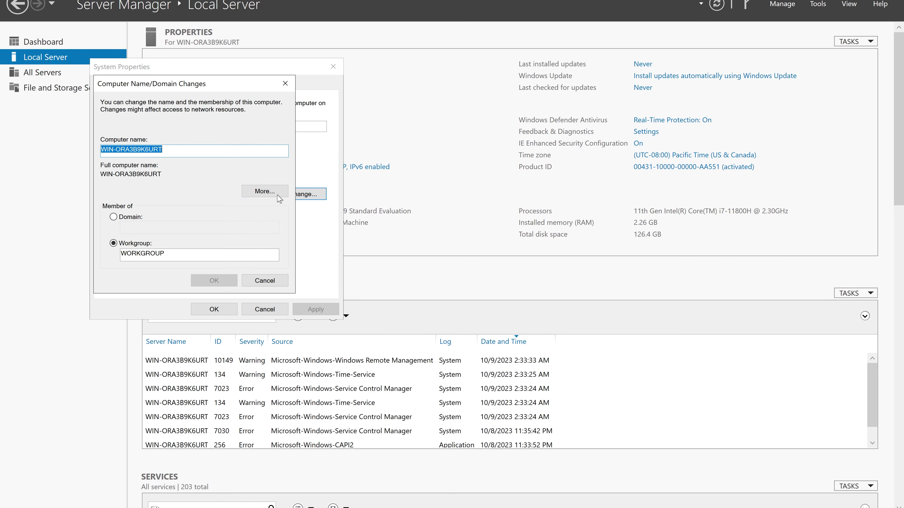
key(BackSpace)
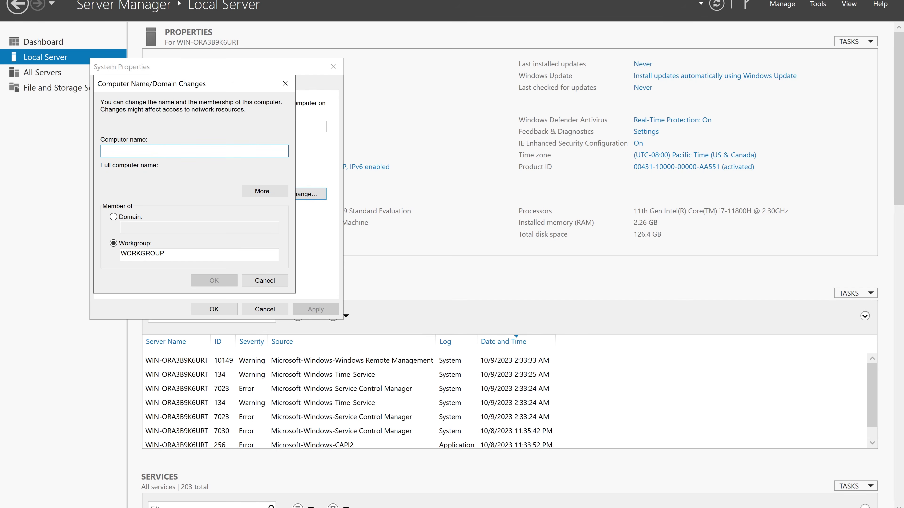
text(svr-dc01)
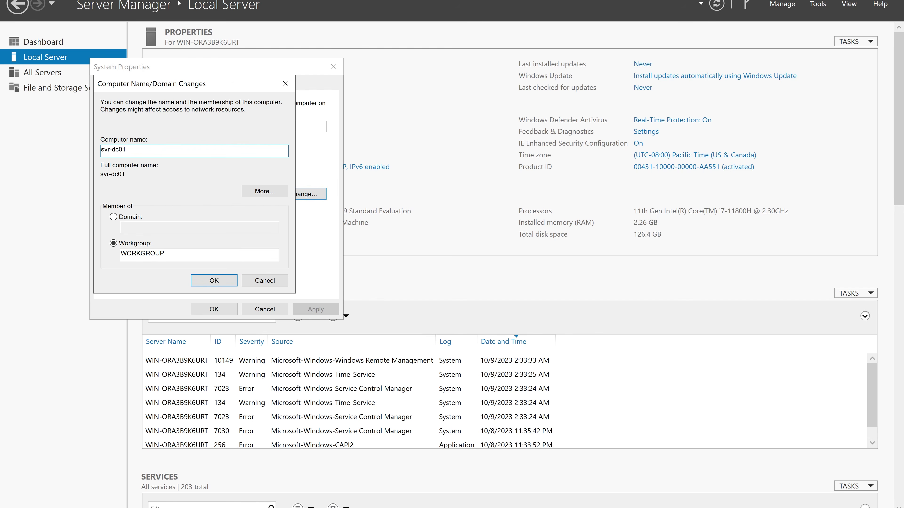
click(224, 283)
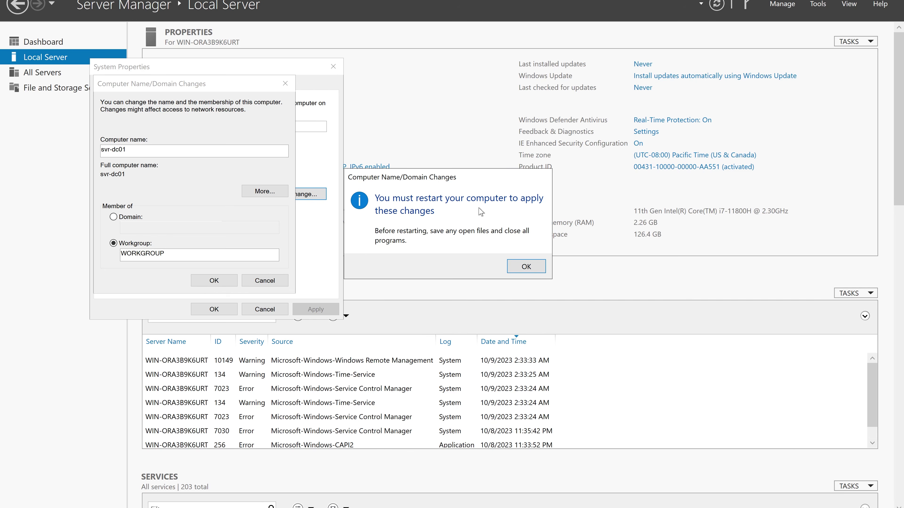
click(522, 266)
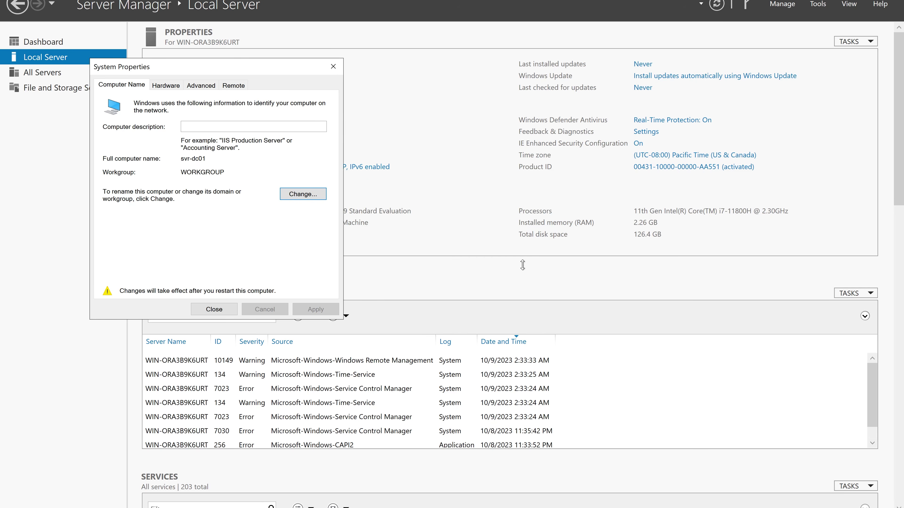
click(214, 312)
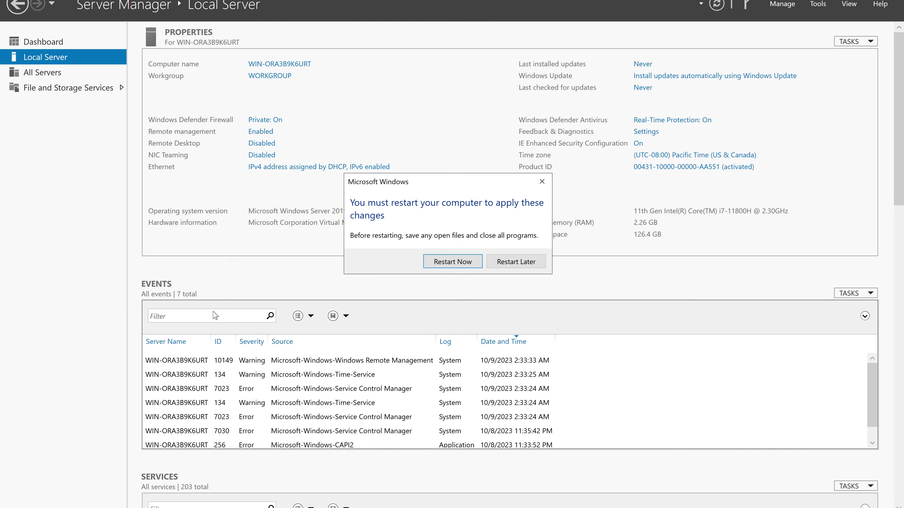
click(514, 266)
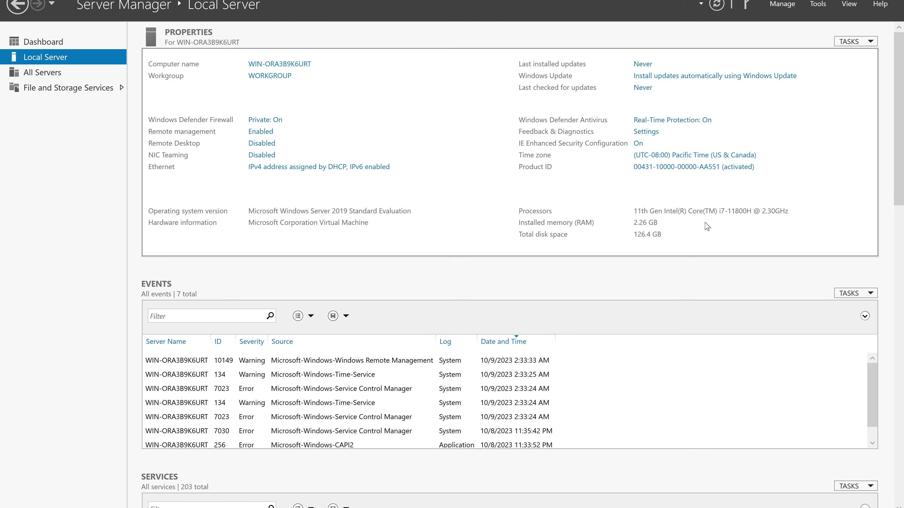
click(667, 155)
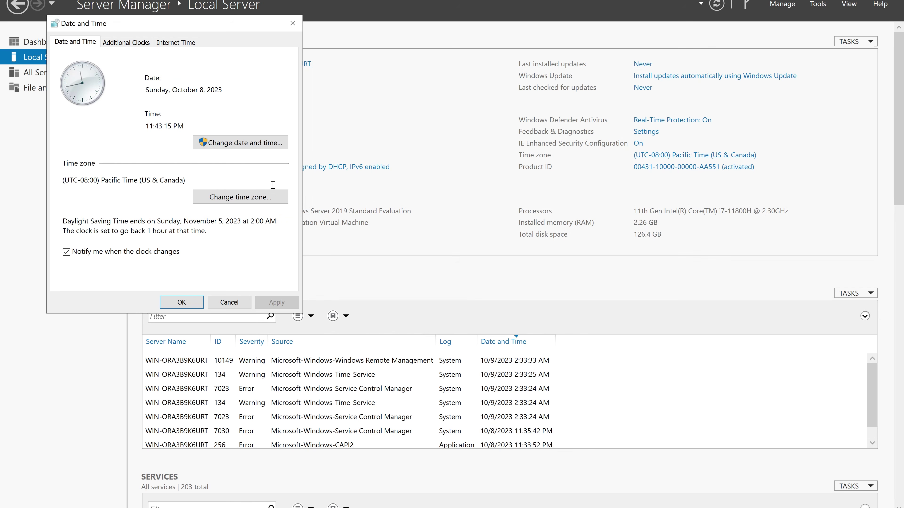
Switch the time zone from Pacific Time to (UTC-05:00) Eastern Time (US & Canada).
click(250, 198)
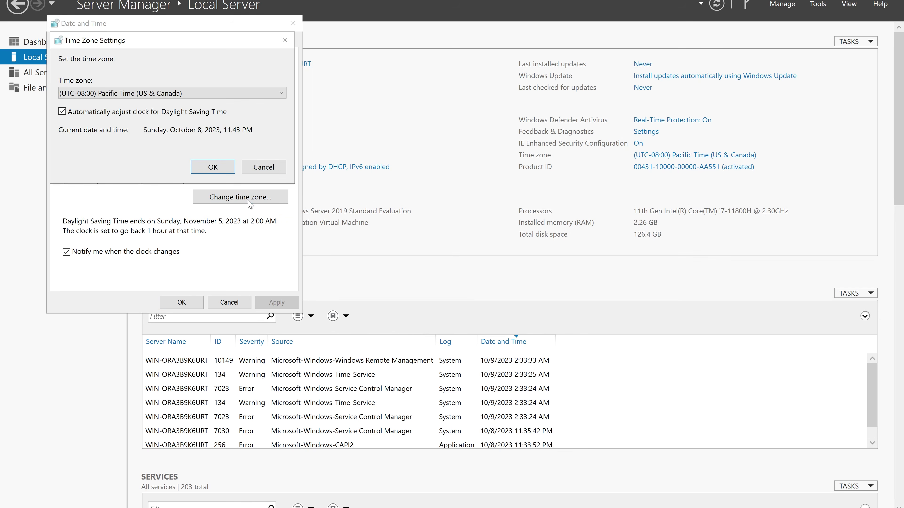
click(224, 94)
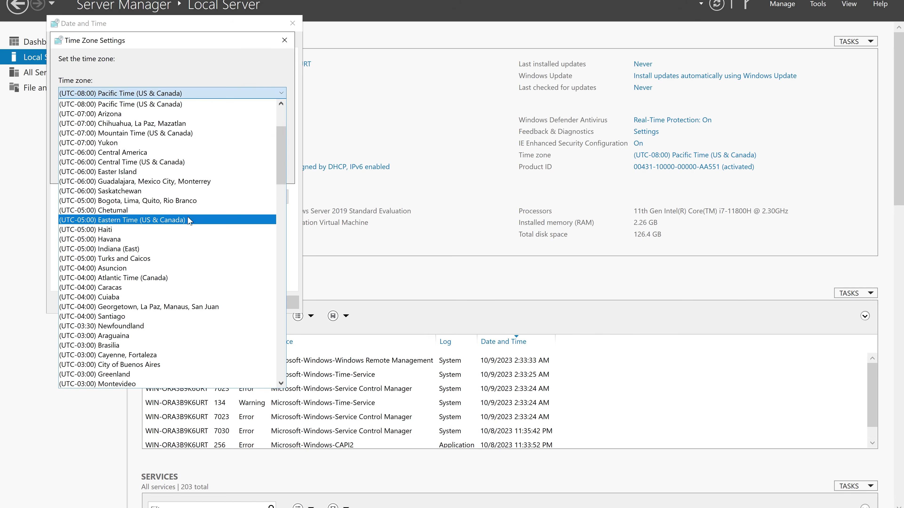
scroll(186, 205, down, 3)
scroll(186, 206, up, 4)
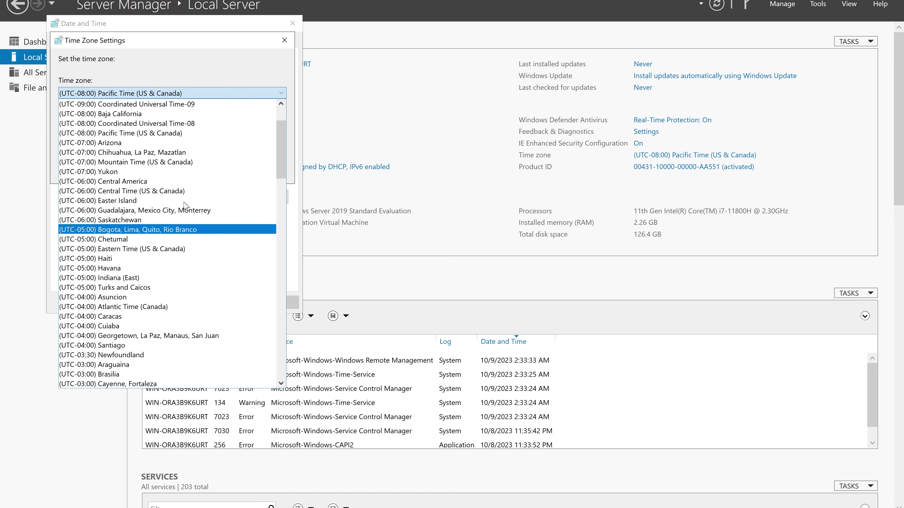
scroll(185, 206, down, 4)
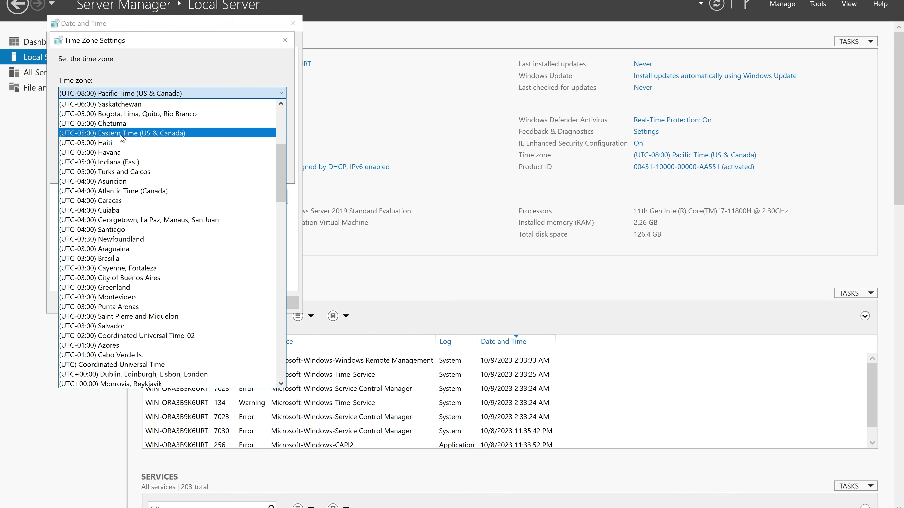
click(149, 134)
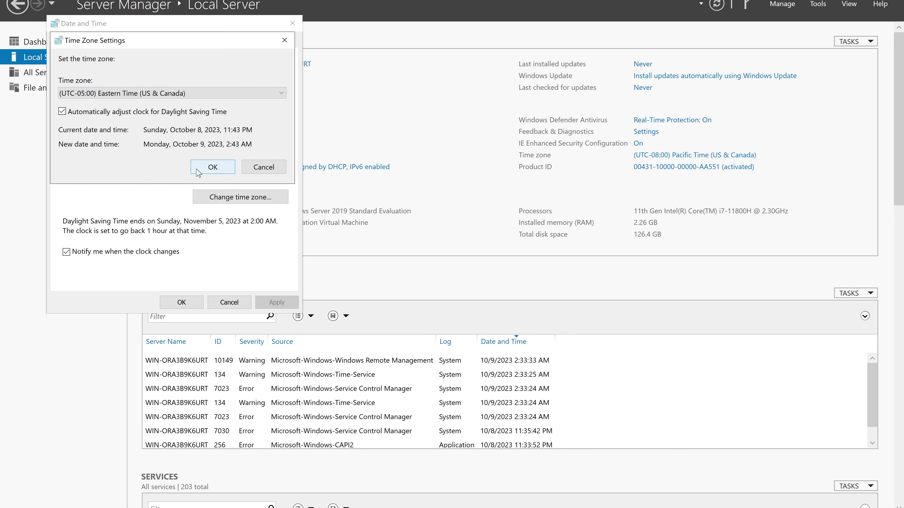
click(213, 167)
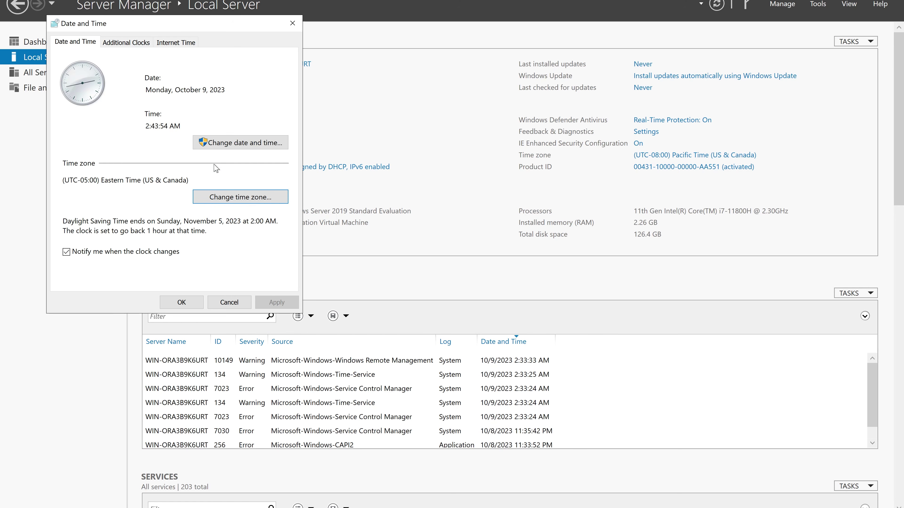
click(181, 303)
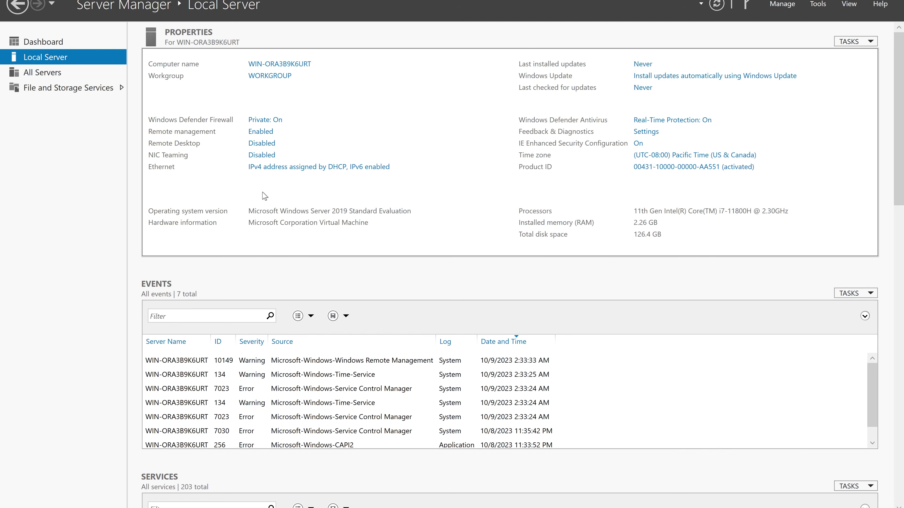
Check the Ethernet connection details to confirm DHCP Enabled, then bring up the adapter's Properties.
click(280, 170)
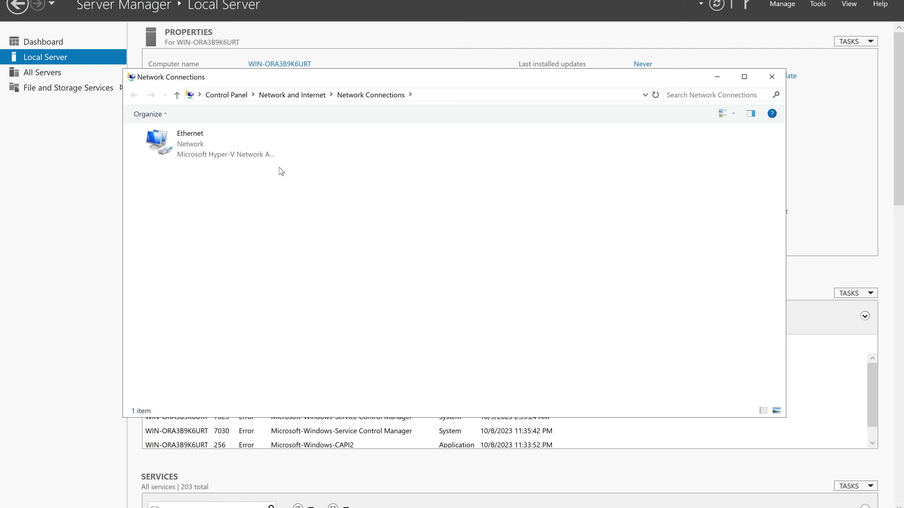
click(196, 145)
double_click(196, 145)
click(395, 243)
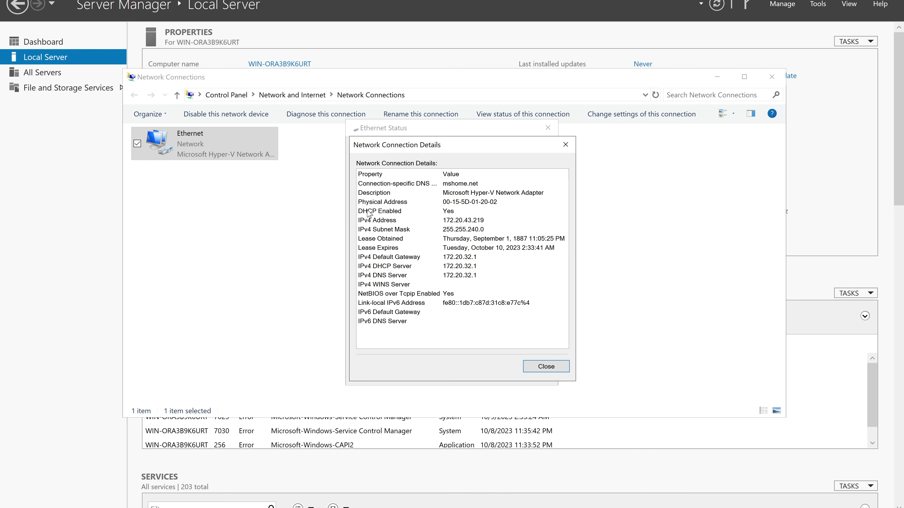
click(389, 214)
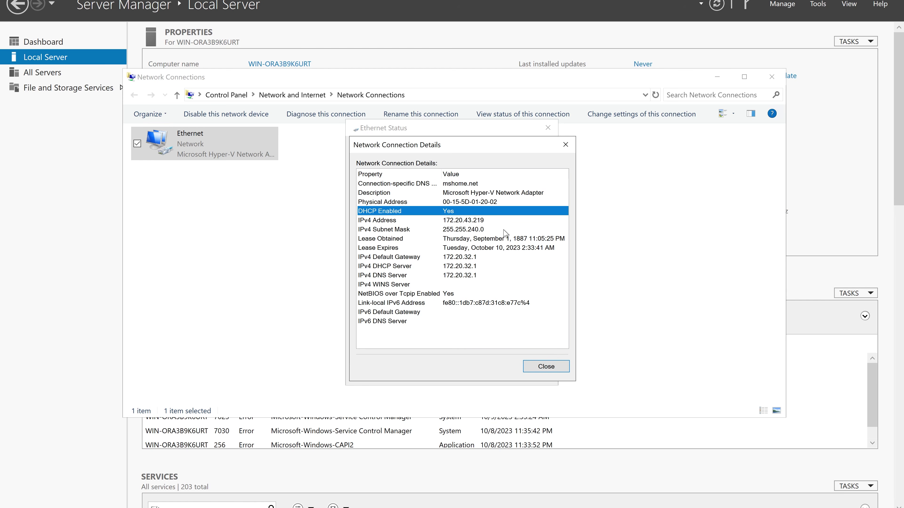
click(545, 366)
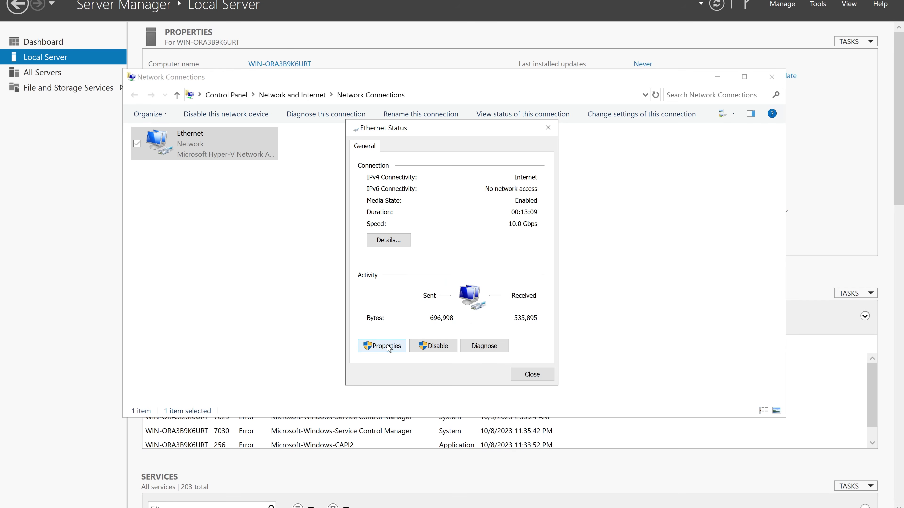
click(387, 346)
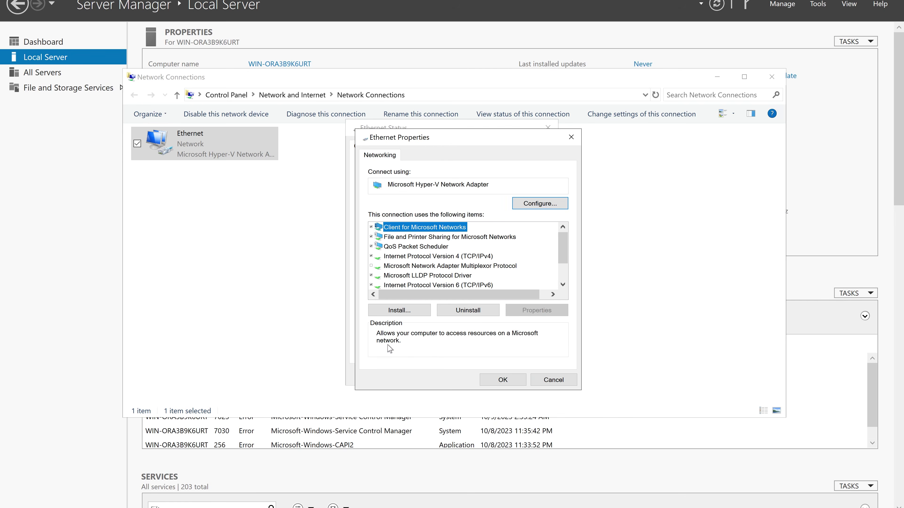
Set IPv4 to static address 10.10.10.1, mask 255.255.255.0, preferred DNS 10.10.10.1.
click(433, 257)
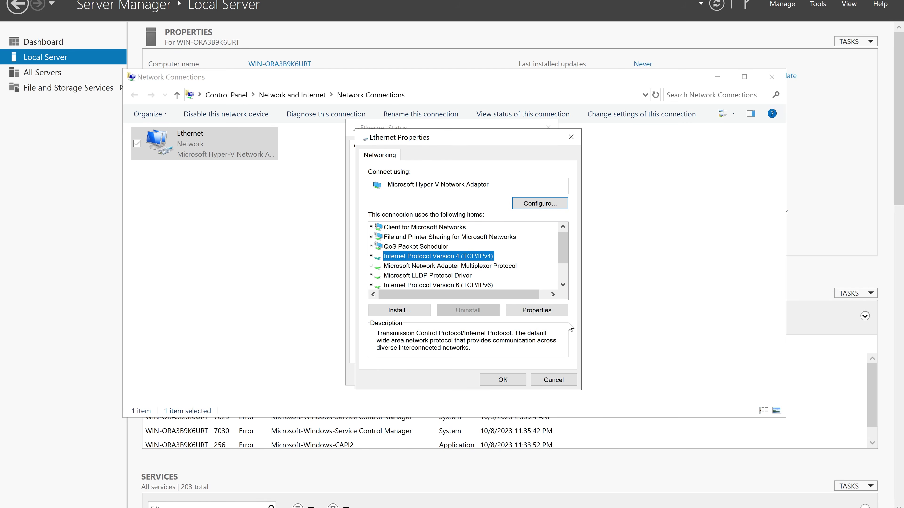
click(537, 310)
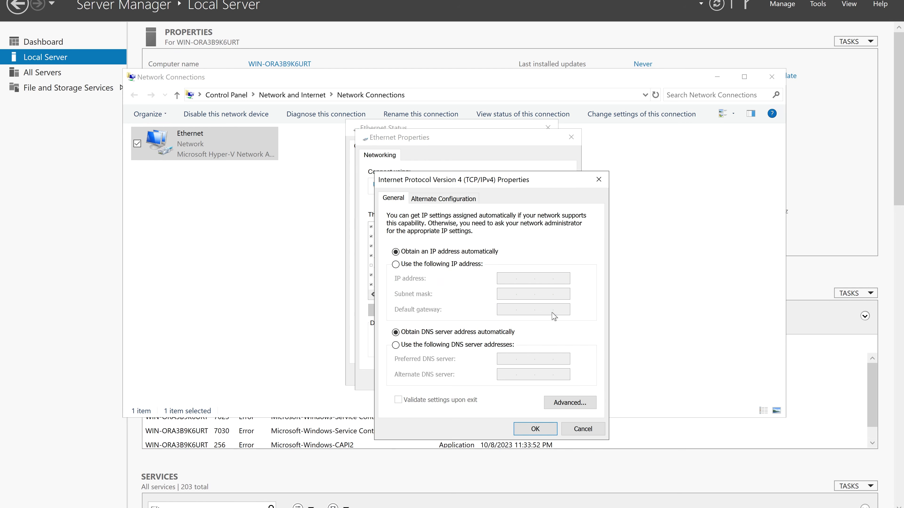
click(424, 265)
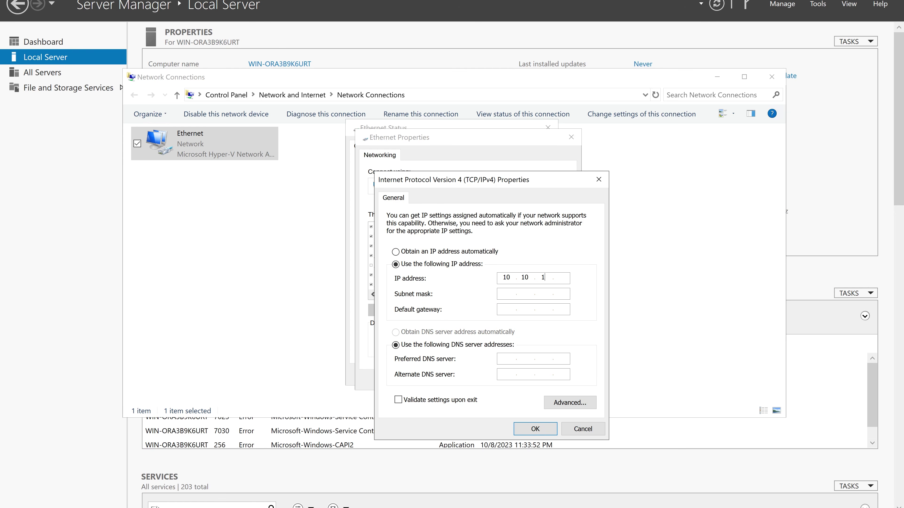
key(Tab)
text(255.255.255)
click(504, 311)
key(Tab)
key(Tab)
text(10)
click(536, 429)
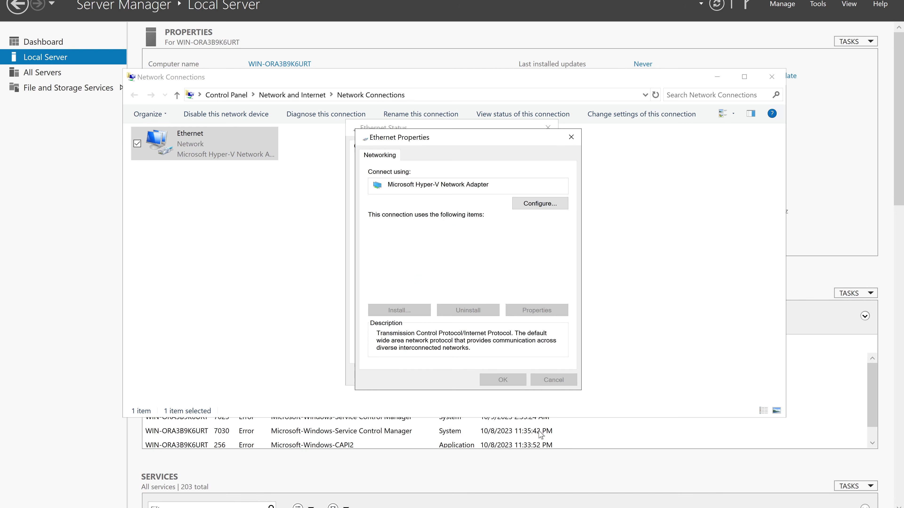
Verify the new connection details and close the Ethernet and Network Connections windows.
click(503, 379)
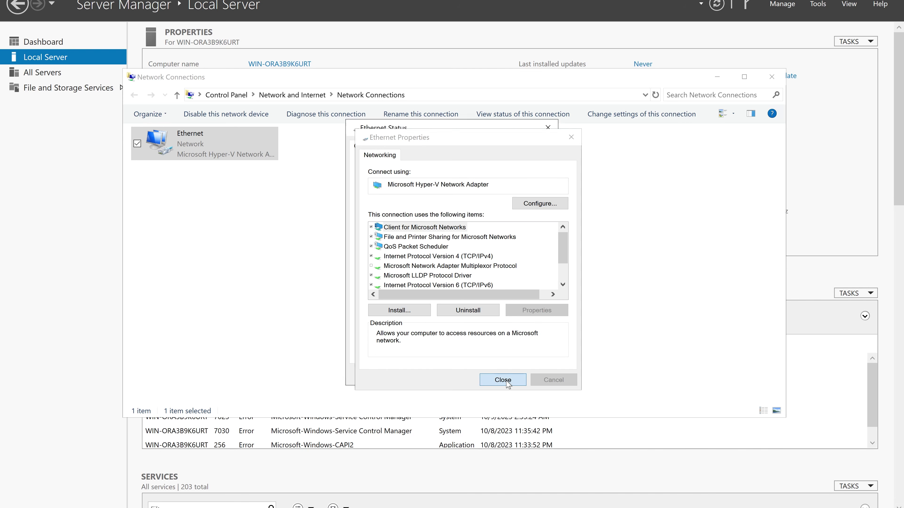
click(391, 239)
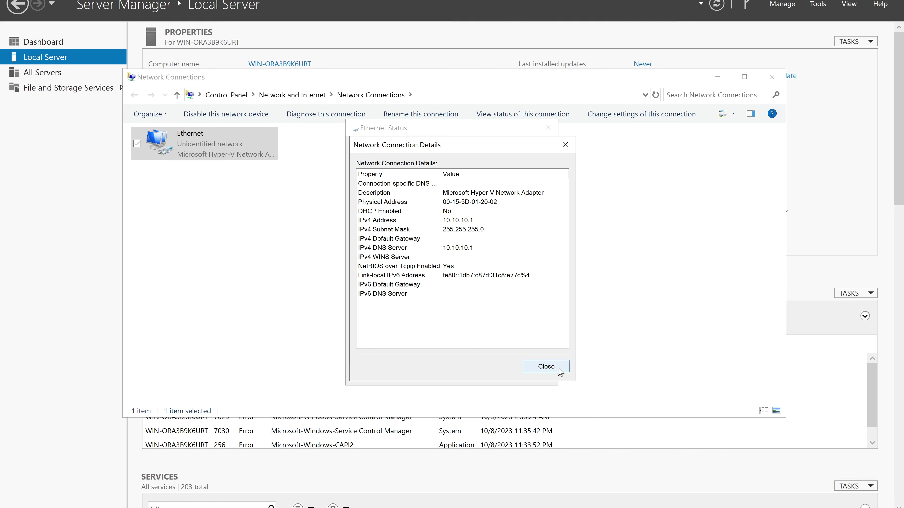
click(546, 369)
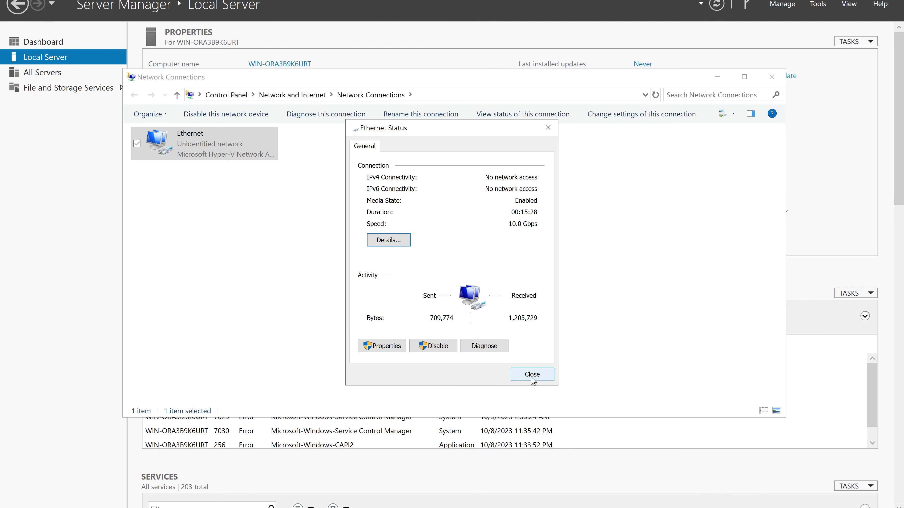
click(537, 378)
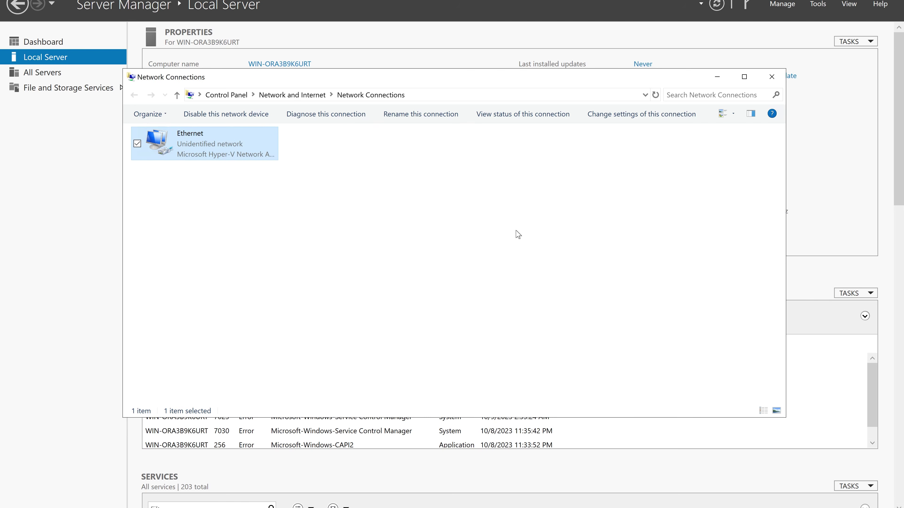
click(176, 121)
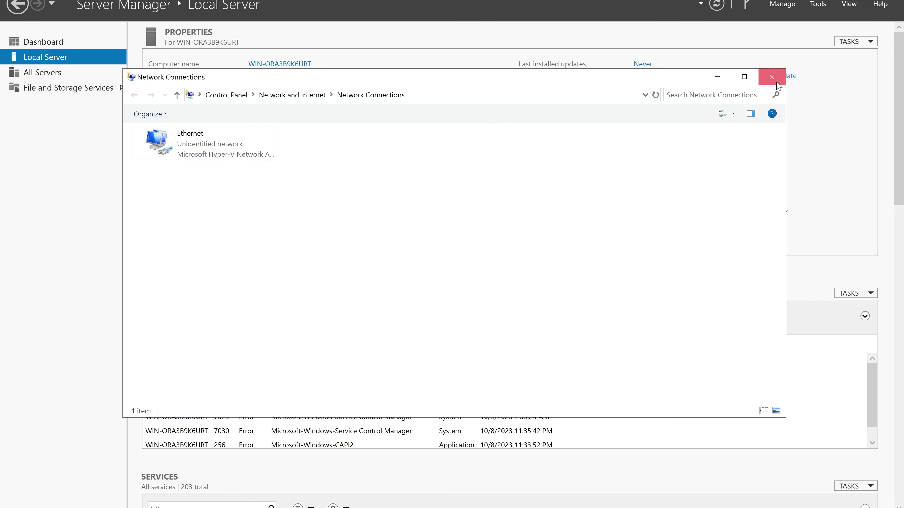
click(771, 77)
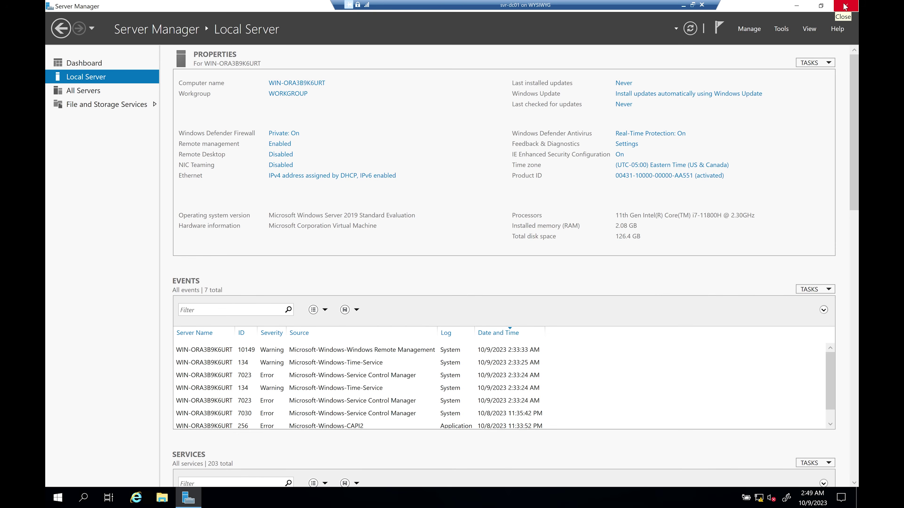
Close Server Manager and restart with reason Operating System: Reconfiguration (Planned).
click(843, 7)
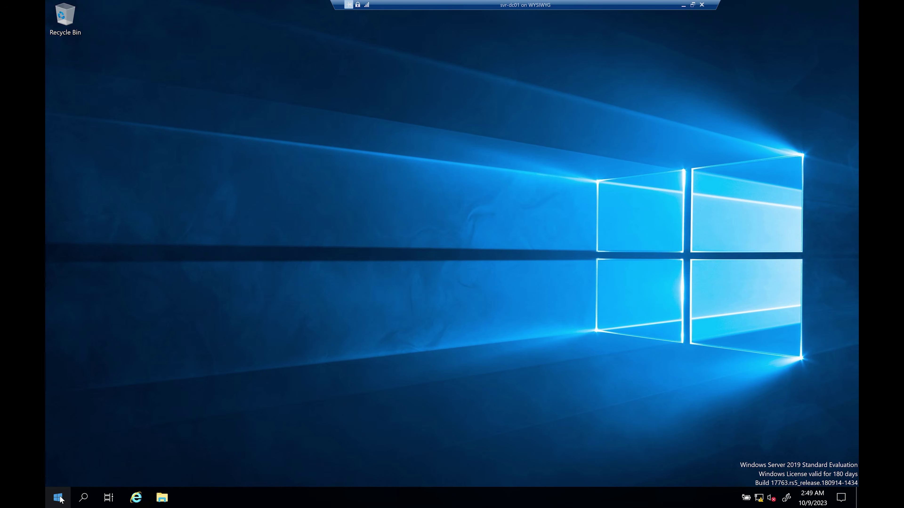
click(60, 497)
click(58, 474)
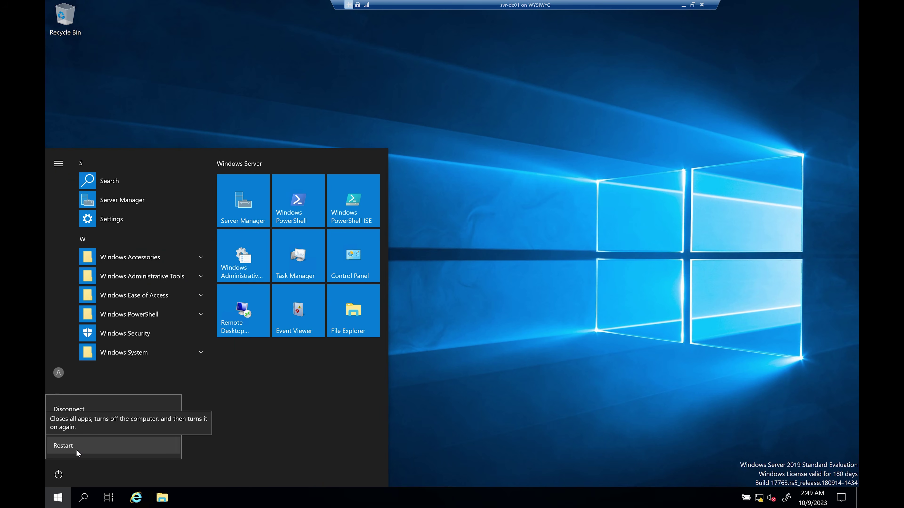
click(67, 447)
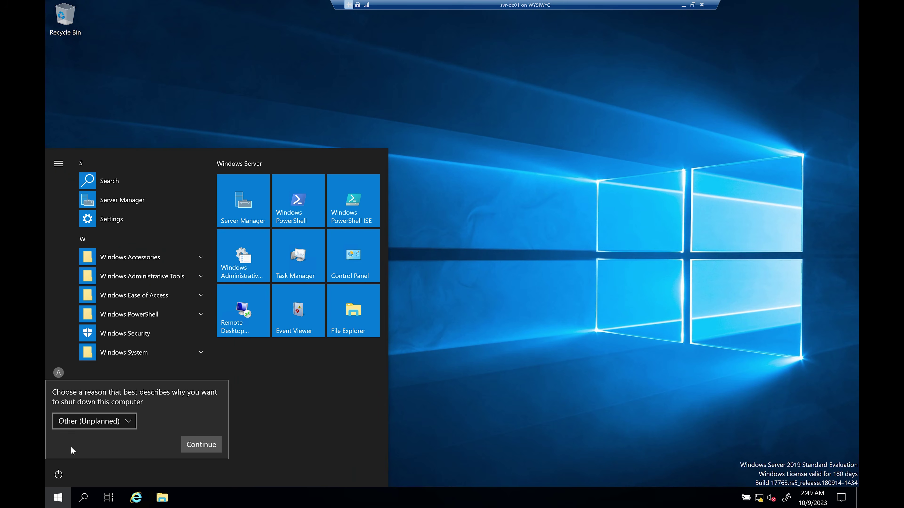
click(128, 429)
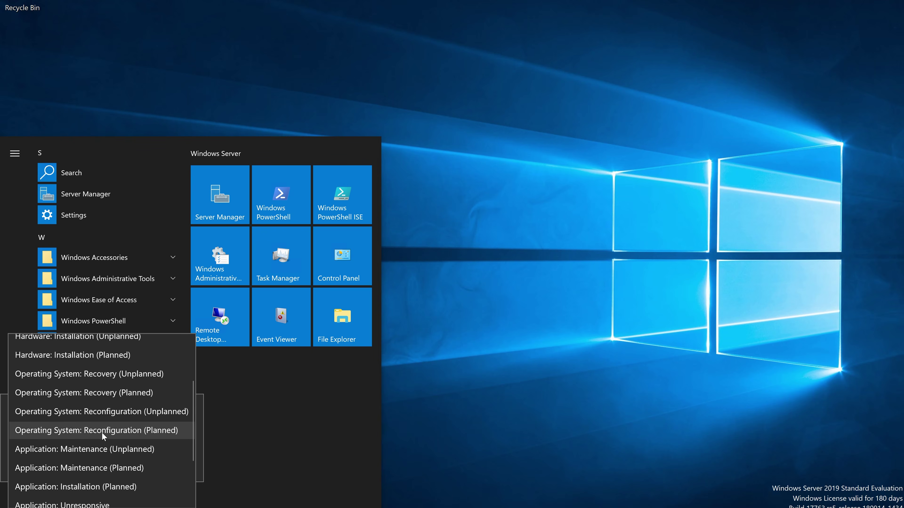
click(119, 429)
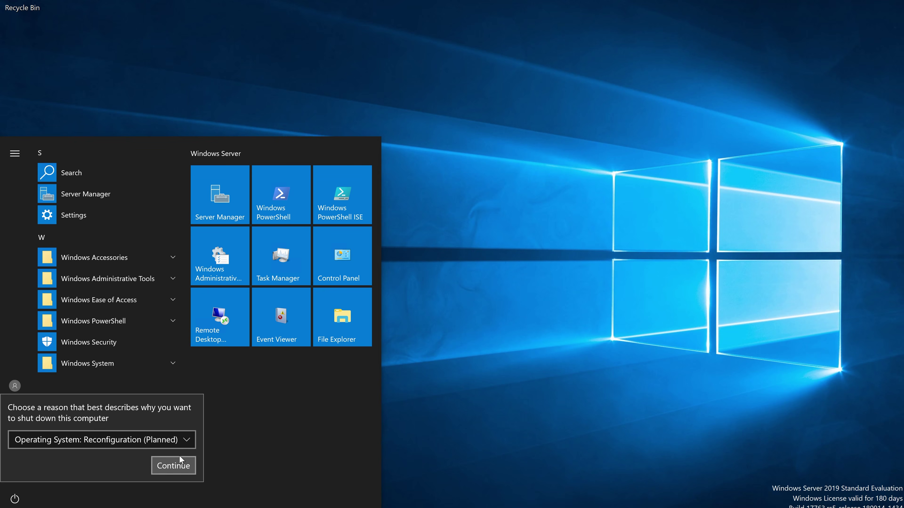
click(174, 465)
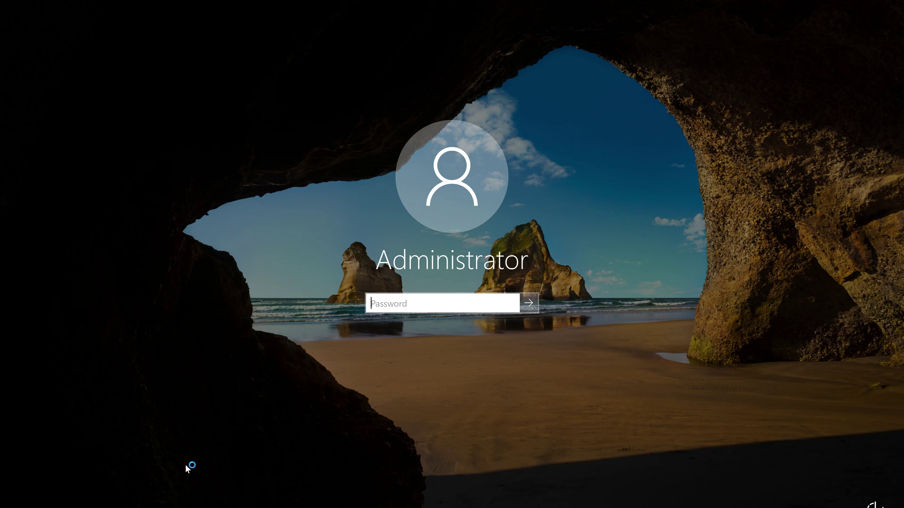
Sign back in as Administrator and dismiss the Windows Admin Center prompt.
text(P)
text(1)
click(529, 303)
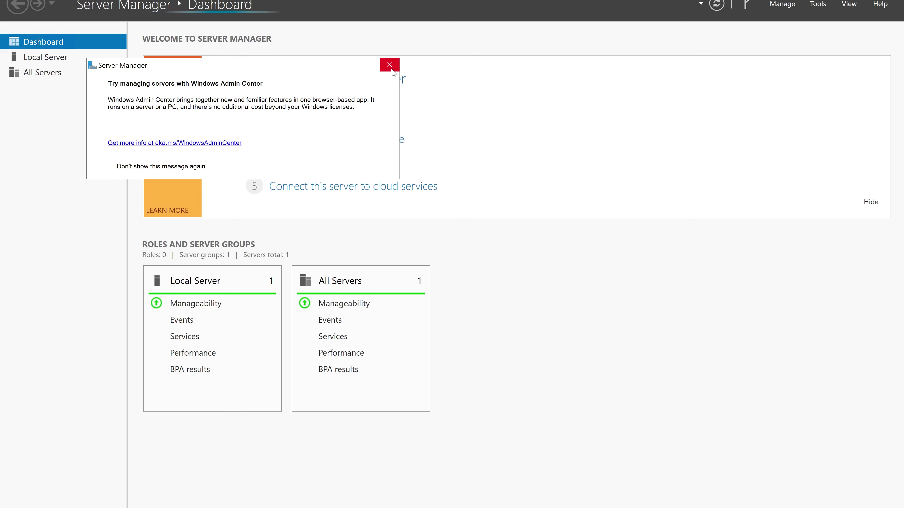
click(389, 65)
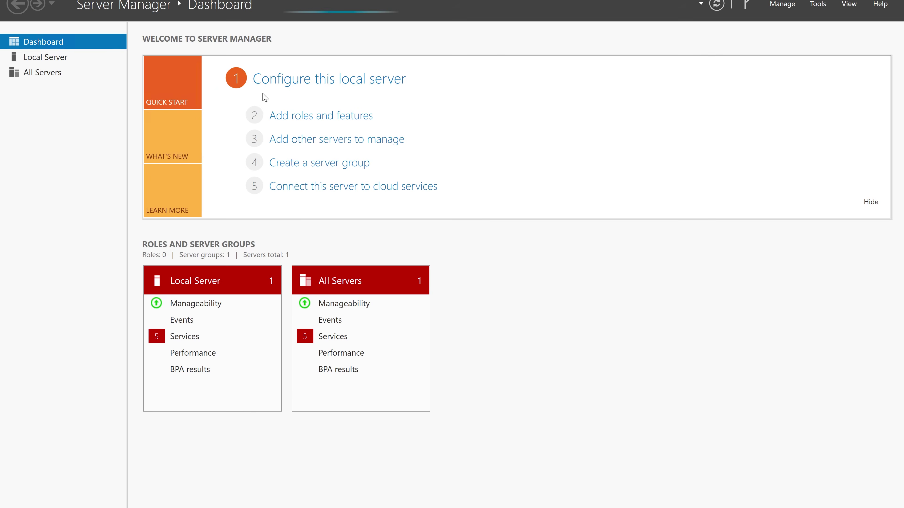
Check svr-dc01's Local Server properties (Ethernet 10.10.10.1, Eastern Time) and bring up the Manage menu.
click(43, 59)
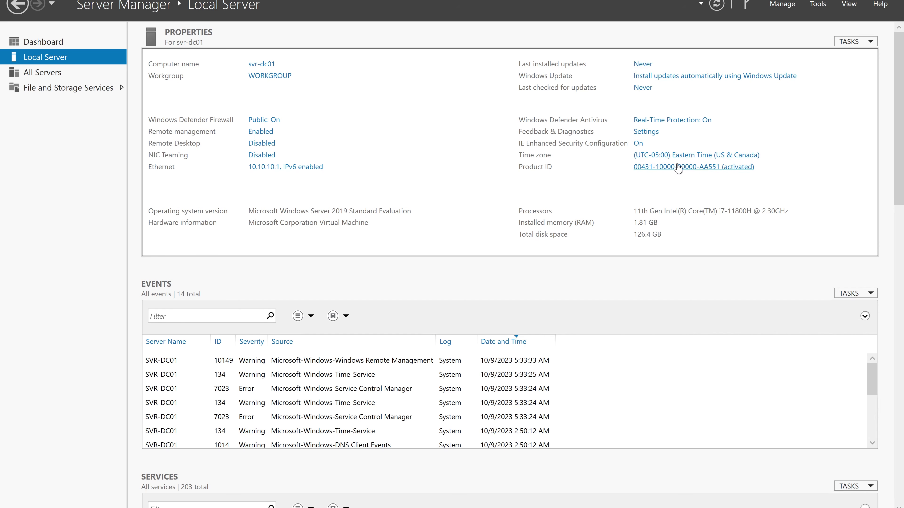
click(780, 4)
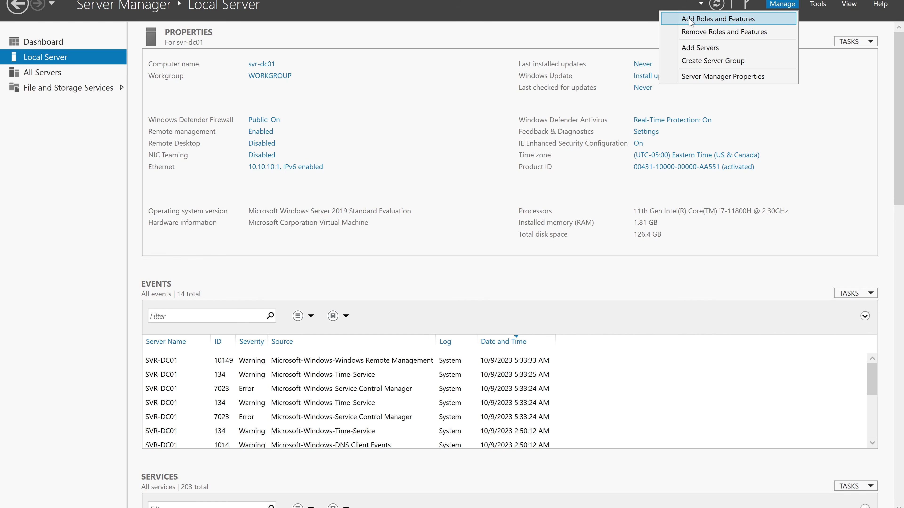
Start a role-based installation in the Add Roles and Features Wizard targeting svr-dc01.
click(731, 20)
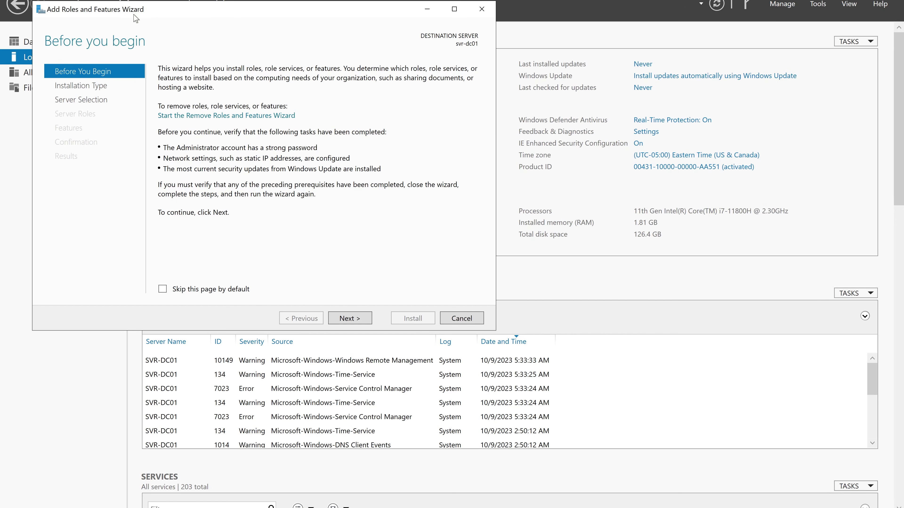
drag(160, 13, 305, 31)
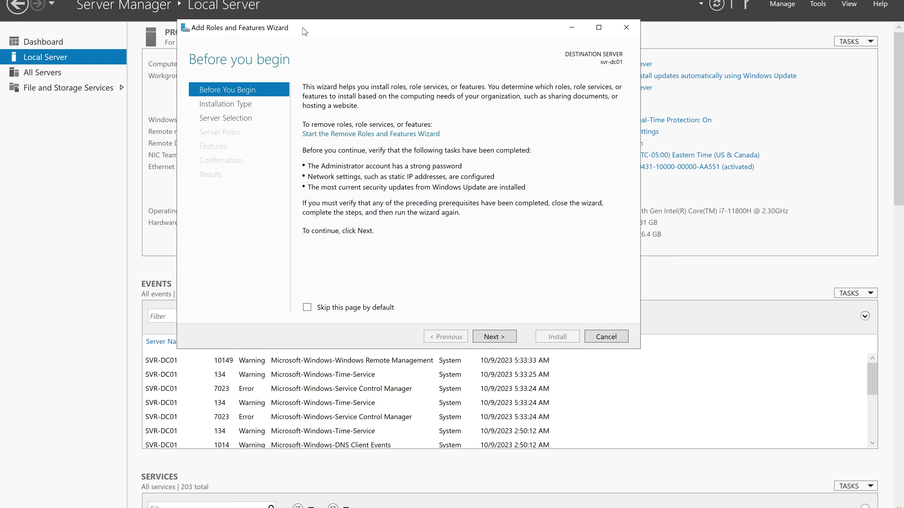
click(486, 337)
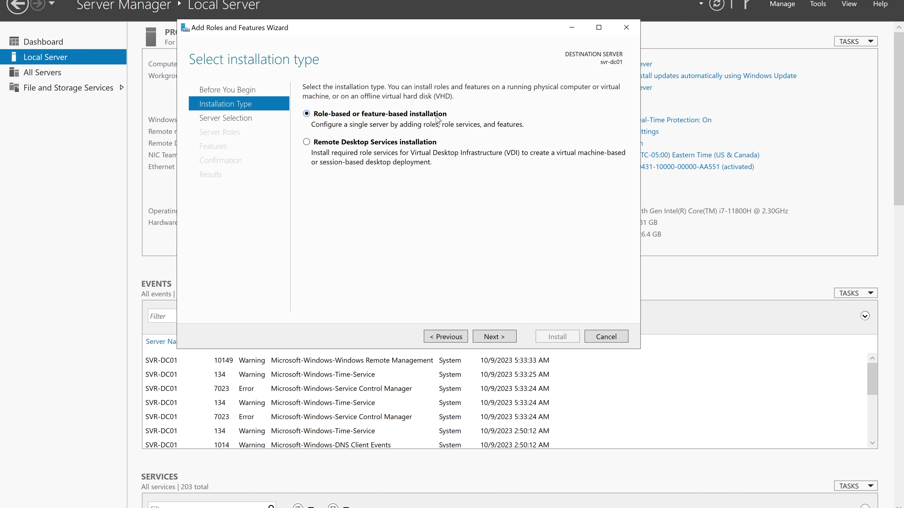
click(494, 340)
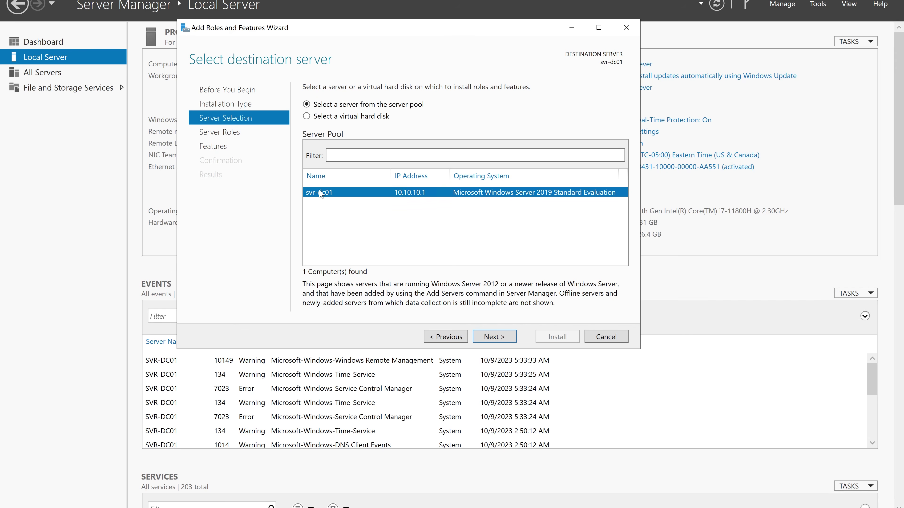
click(507, 340)
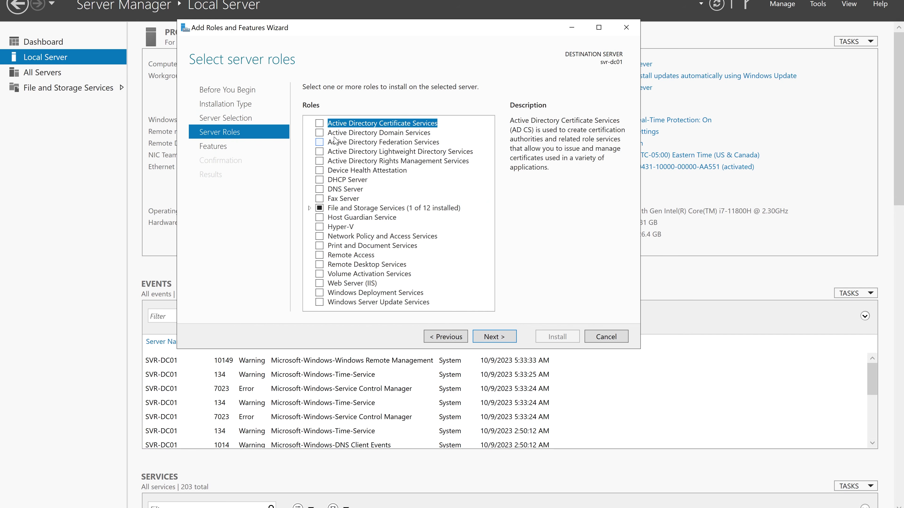
Select Active Directory Domain Services with its management features and accept the default features.
click(319, 132)
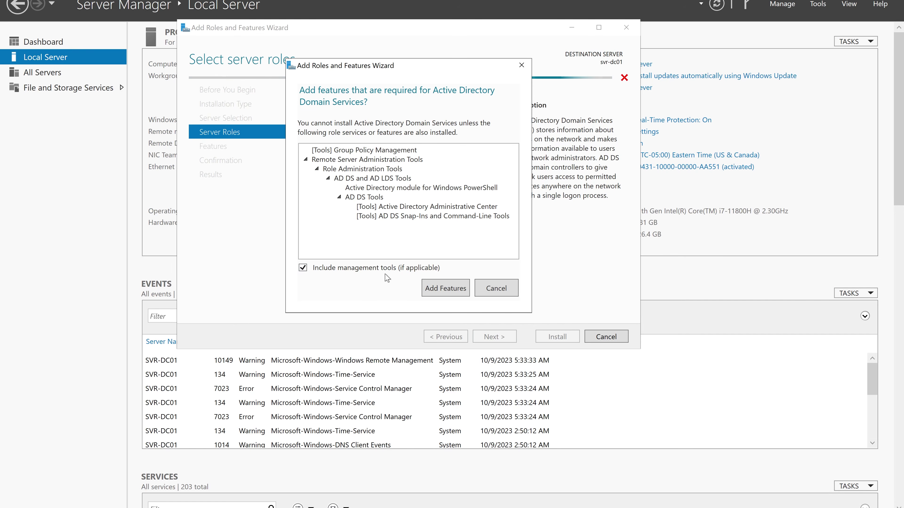
click(442, 289)
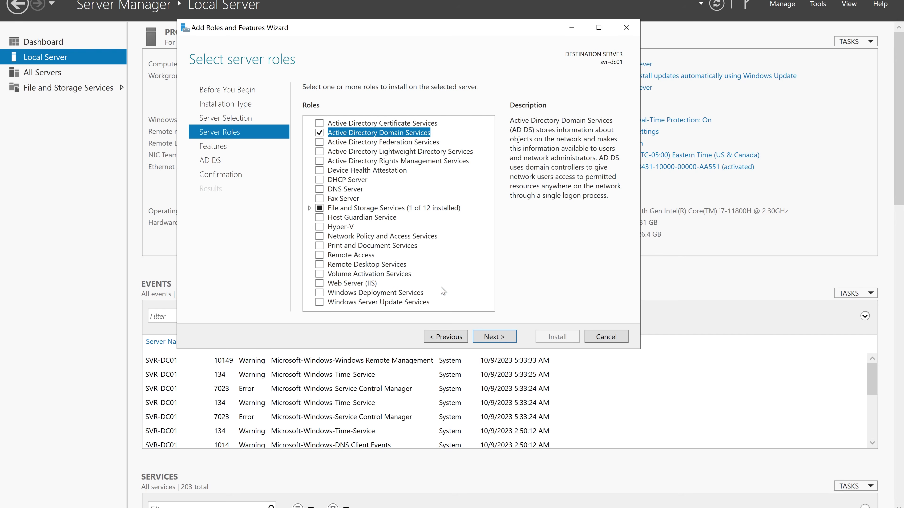
click(491, 338)
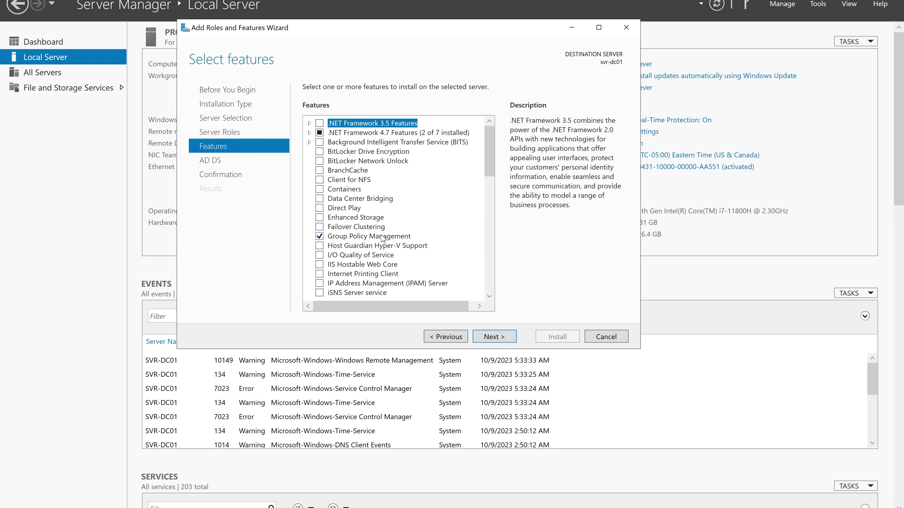
drag(492, 174, 489, 231)
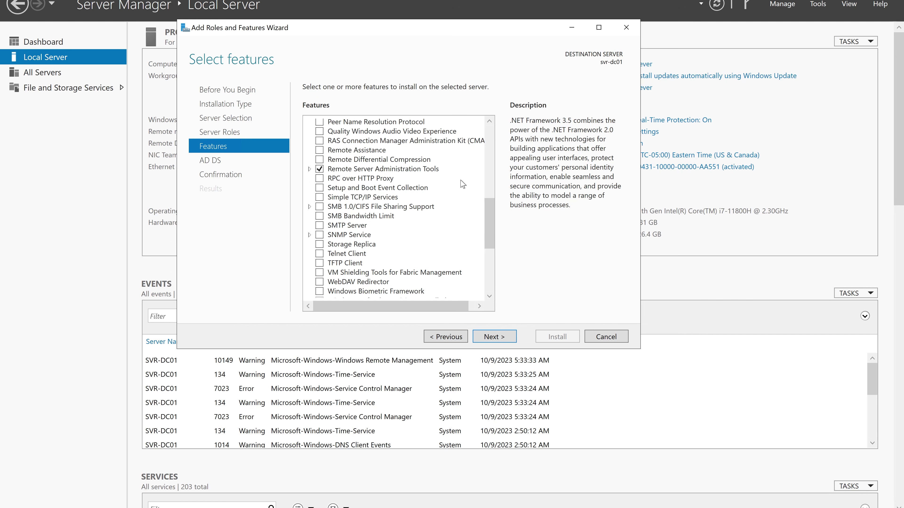
drag(490, 235, 487, 302)
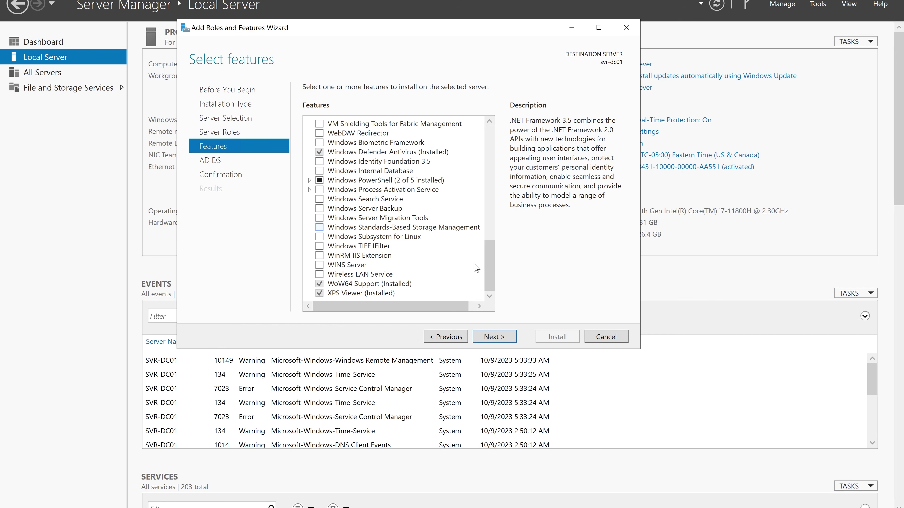
click(493, 337)
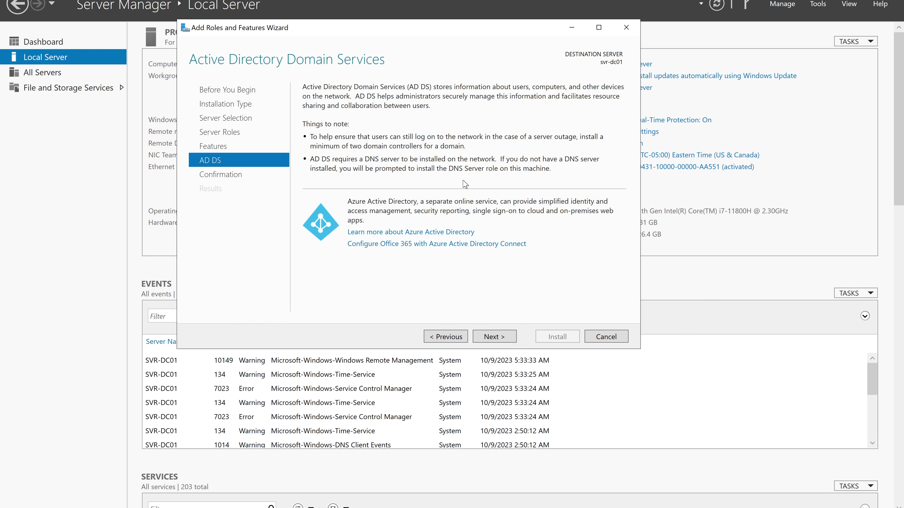
Move past the AD DS information page to Confirm installation selections.
click(503, 338)
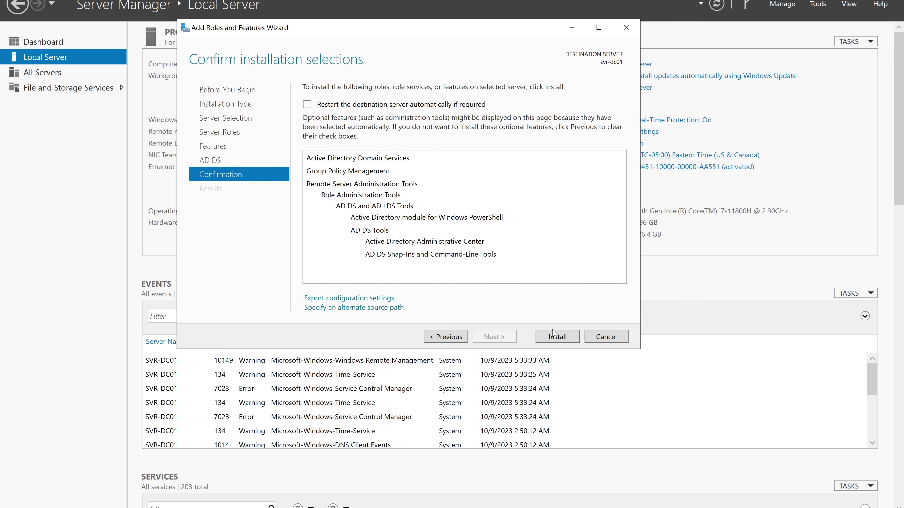
Install AD DS, Group Policy Management and the AD DS tools on svr-dc01.
click(557, 336)
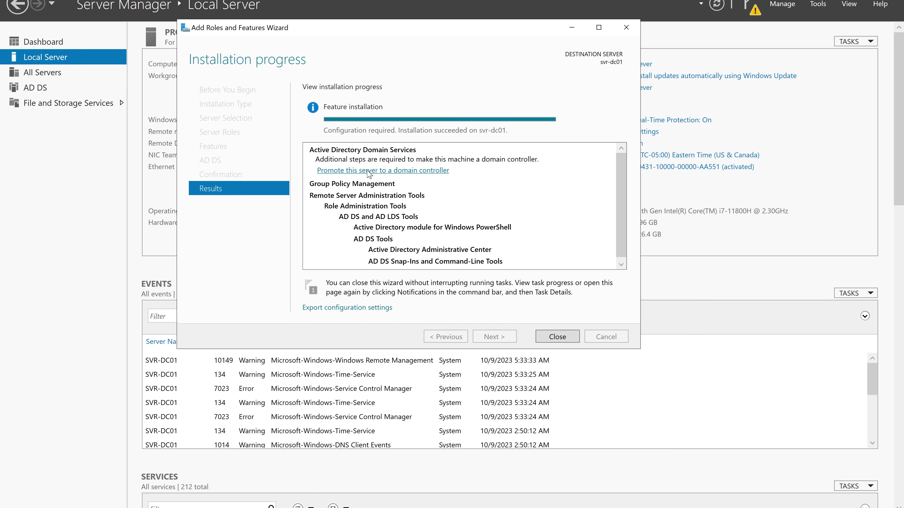
Launch domain controller promotion and choose a new forest with root domain koulouiseacademy.org.
click(378, 171)
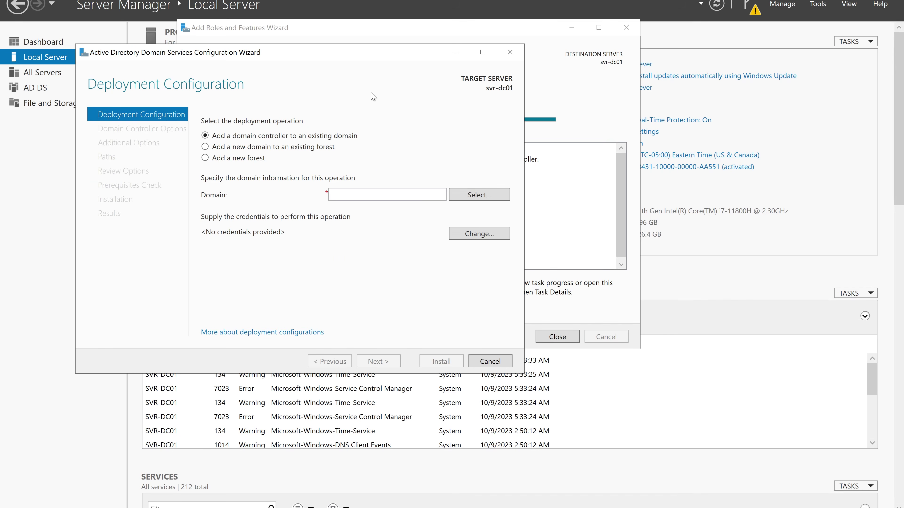
drag(370, 52, 455, 39)
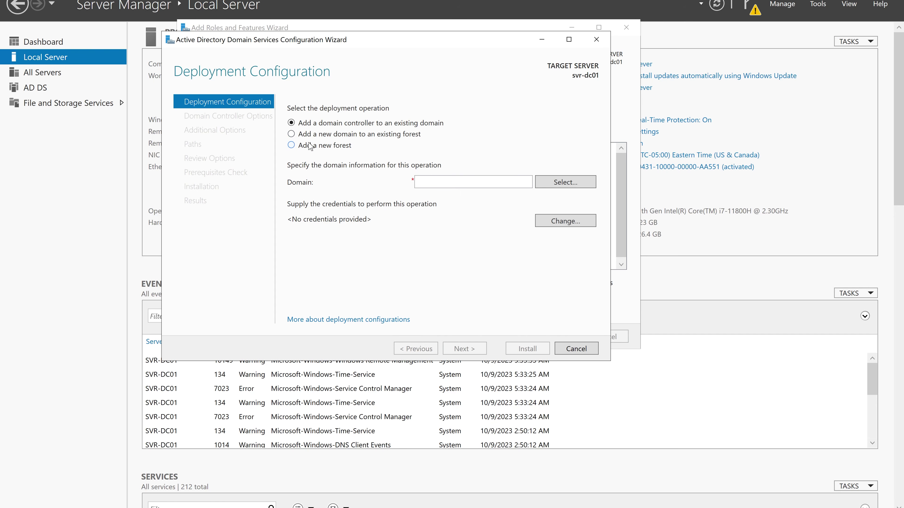
click(291, 145)
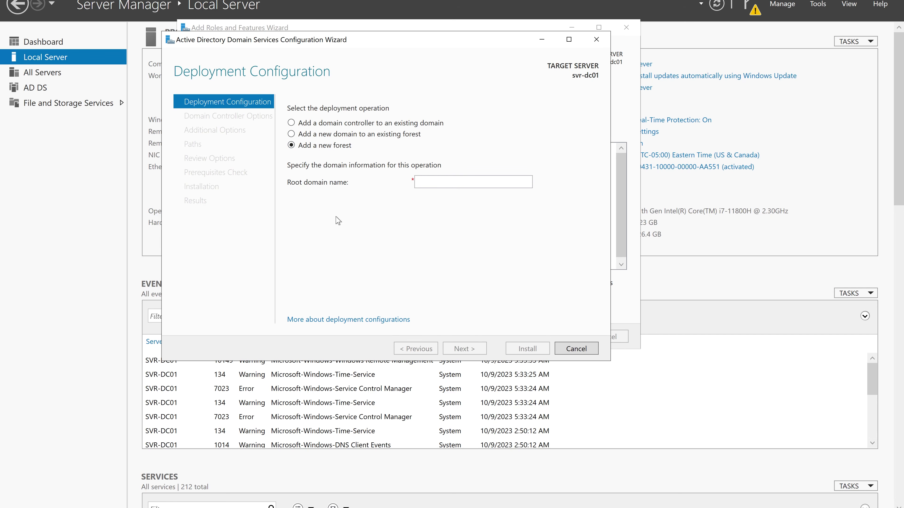
click(454, 183)
text(koulouiseacademy.org)
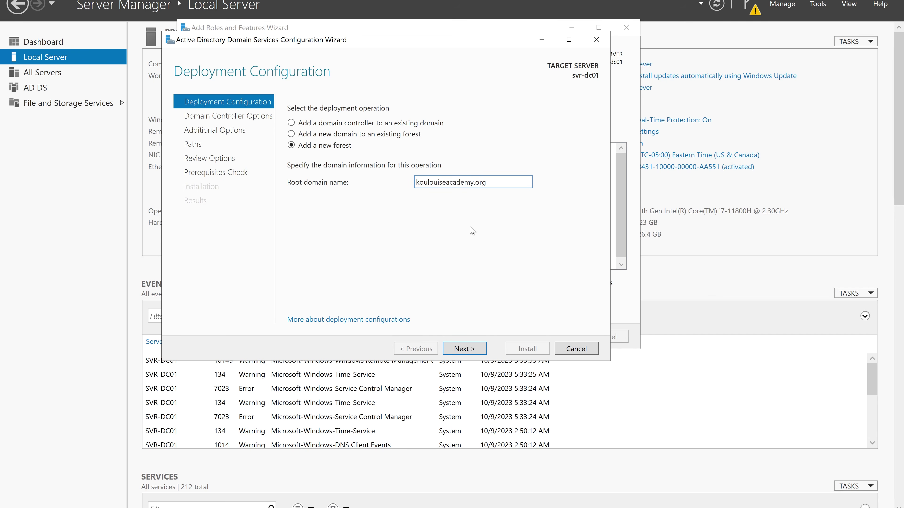
Enter and confirm the DSRM password, keeping Windows Server 2016 functional levels, and continue to DNS Options.
click(464, 349)
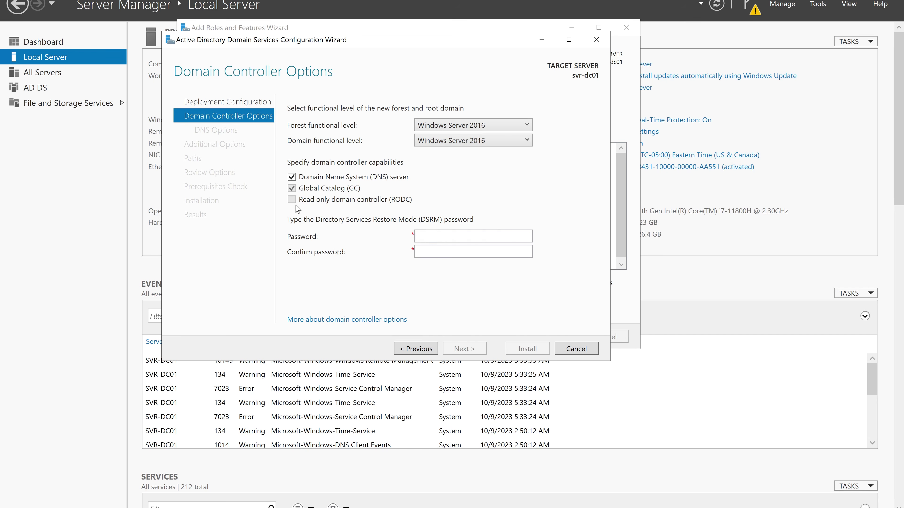
click(457, 234)
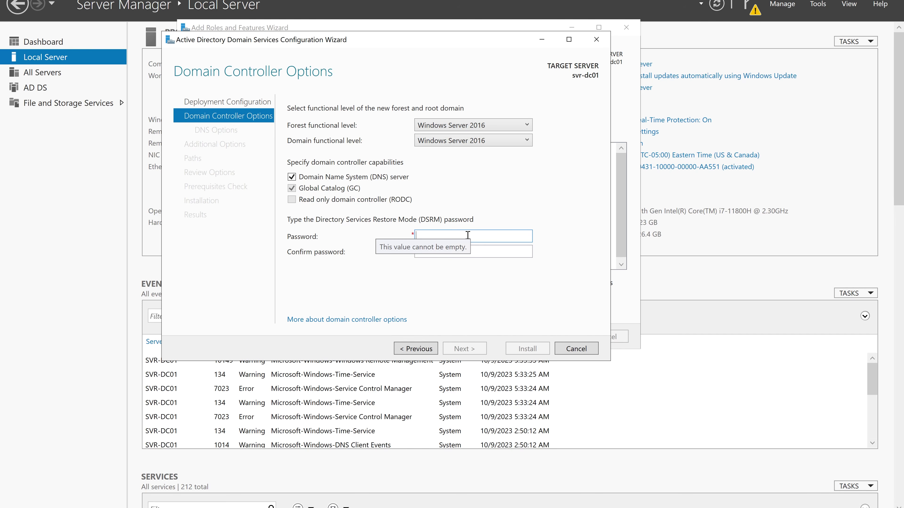
text(P)
text(●●●●●●●)
key(Caps_Lock)
text(●)
key(Caps_Lock)
text(●)
key(Tab)
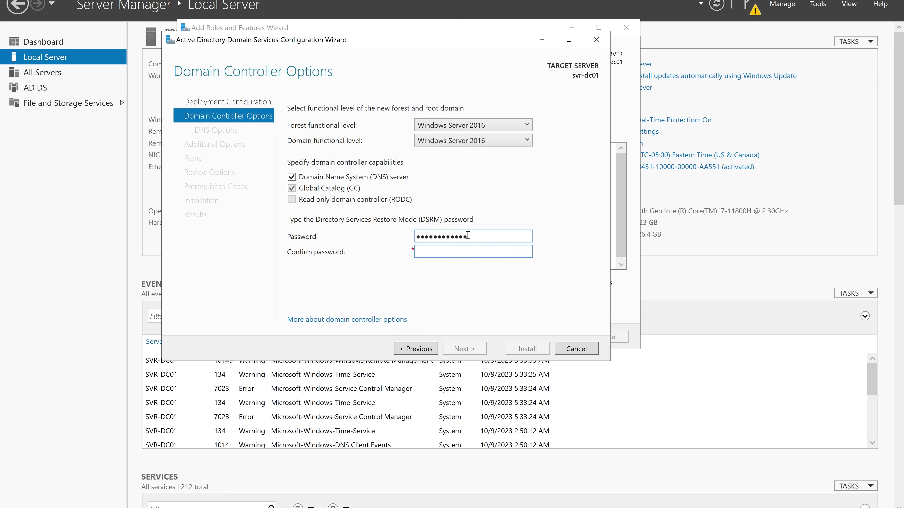
text(●●●●)
key(Caps_Lock)
text(●)
key(Caps_Lock)
text(●)
text(●●)
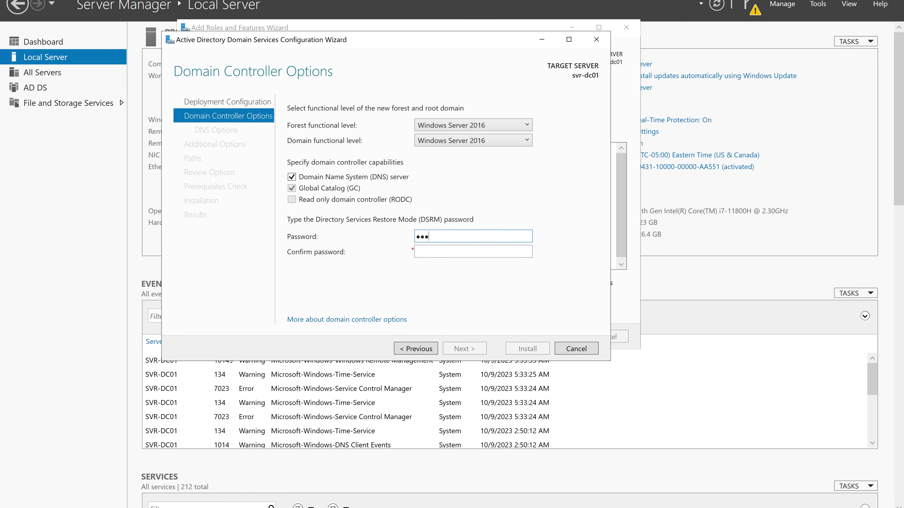
text(●●)
key(Caps_Lock)
text(●)
key(Caps_Lock)
text(●)
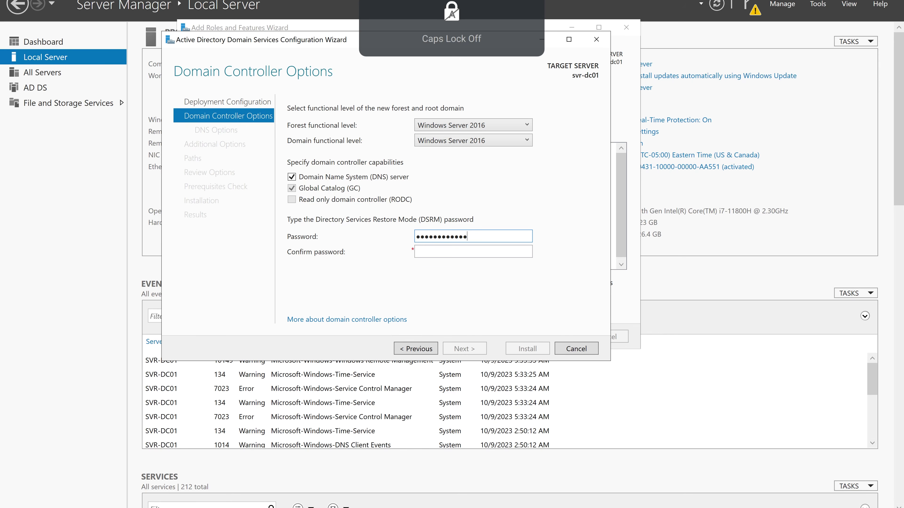
text(●●)
key(Tab)
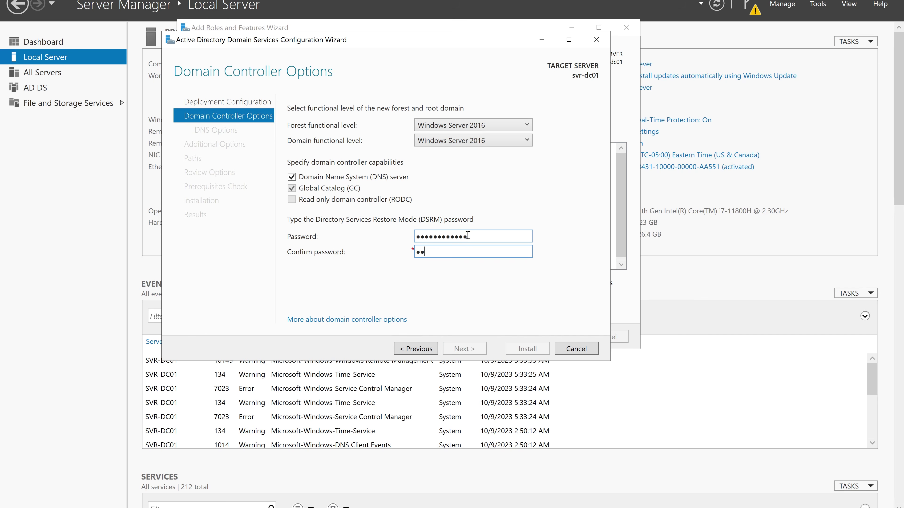
text(●●●●)
key(Caps_Lock)
text(●)
key(Caps_Lock)
text(●)
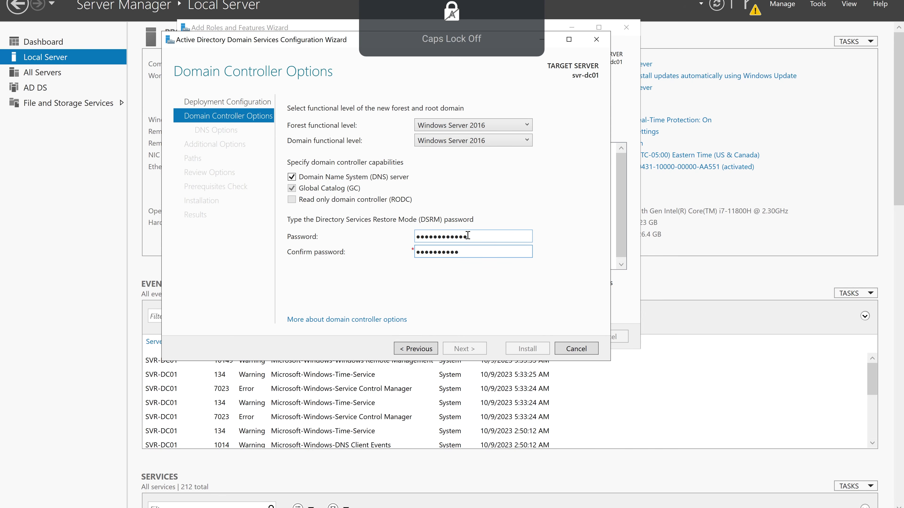
text(●●)
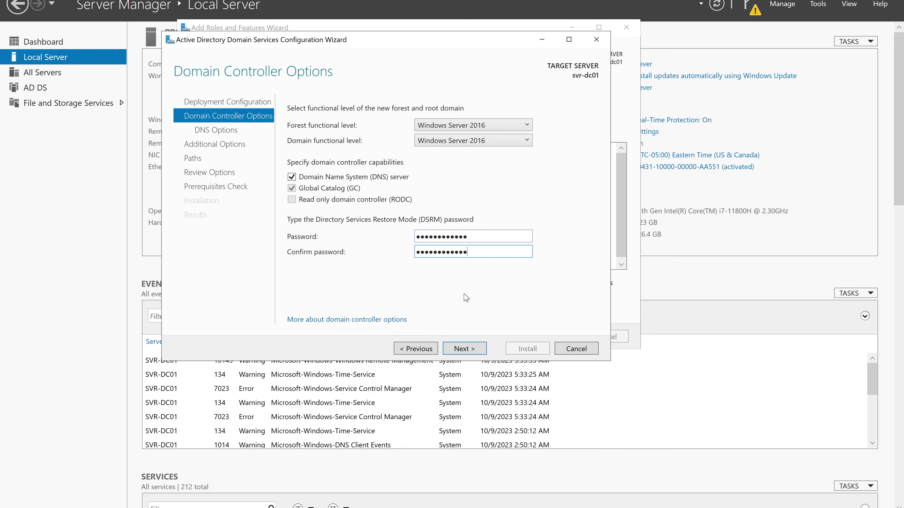
click(471, 348)
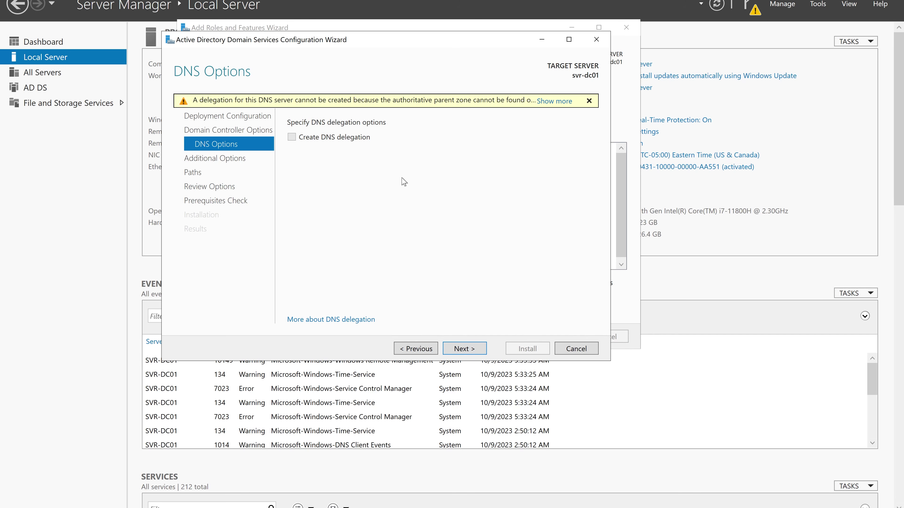
Accept default DNS options, NetBIOS name KOULOUISEACADEM and the default NTDS and SYSVOL paths.
click(476, 350)
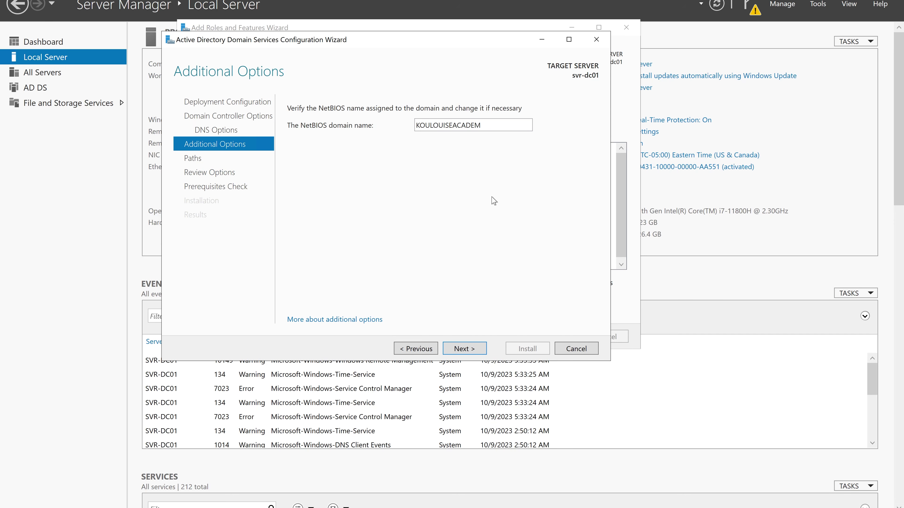
click(471, 351)
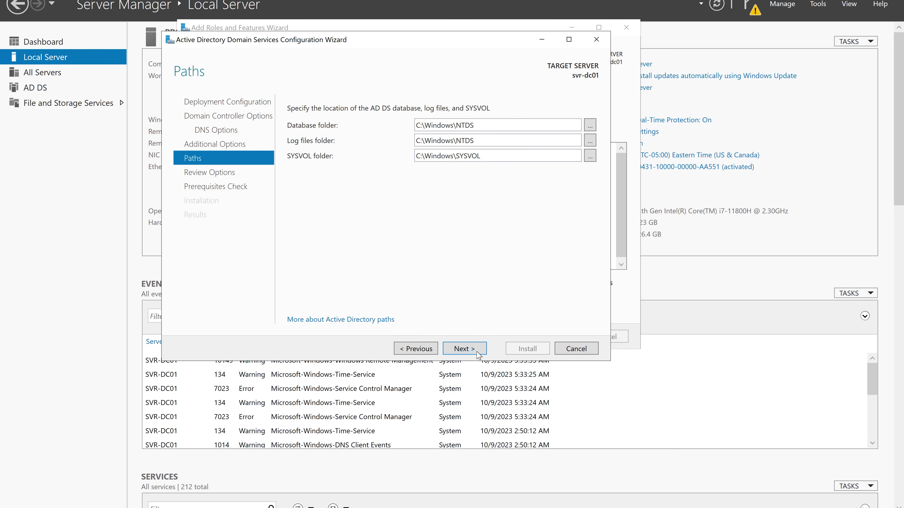
click(464, 349)
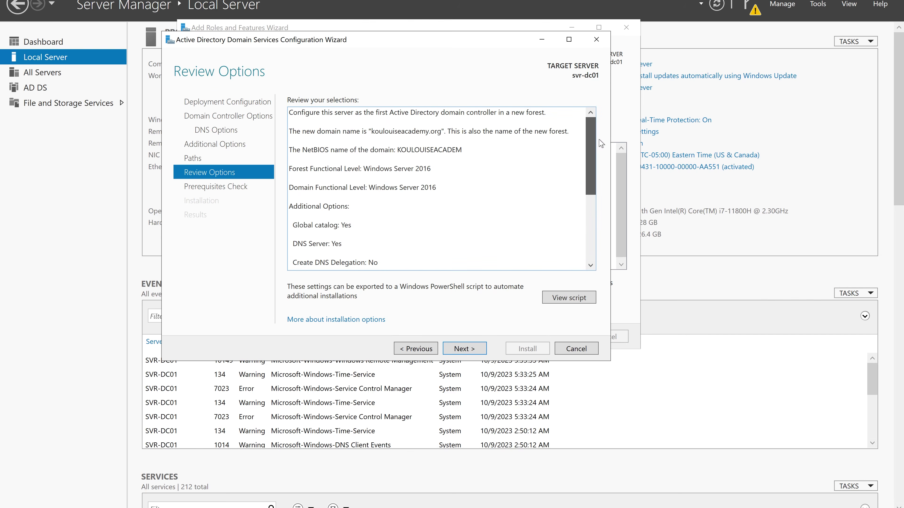
drag(590, 155, 586, 220)
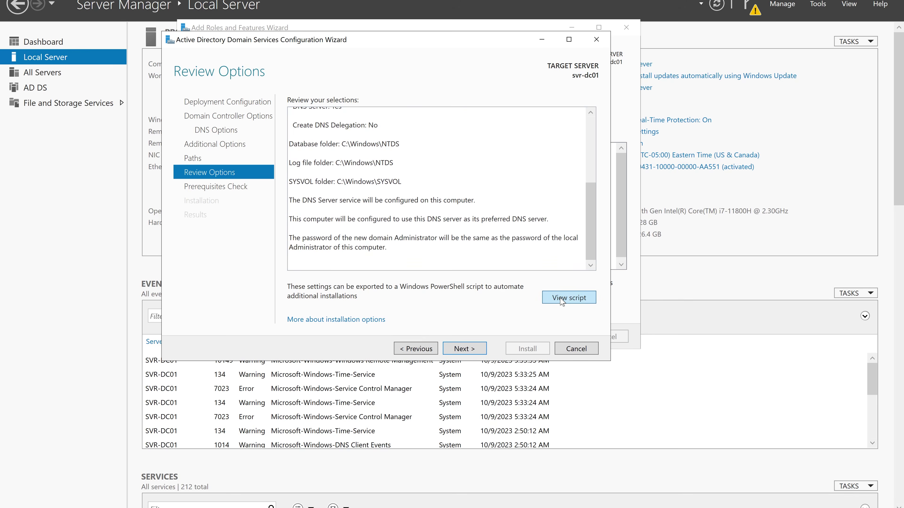
click(561, 300)
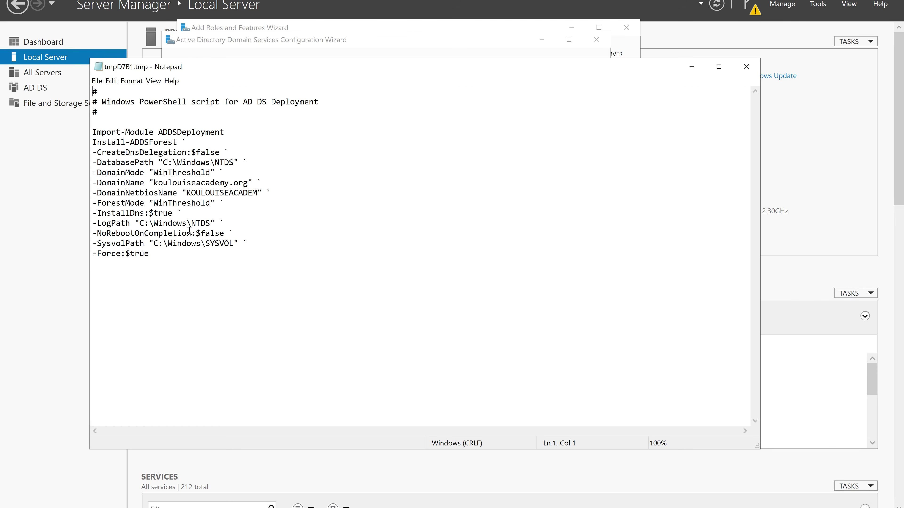
click(692, 76)
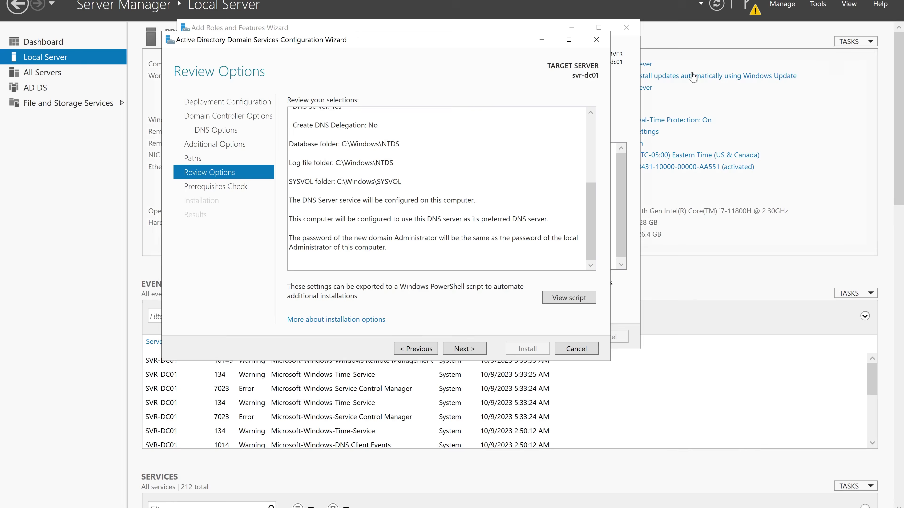
Pass the prerequisites check and install AD DS, letting svr-dc01 restart as domain controller.
click(462, 348)
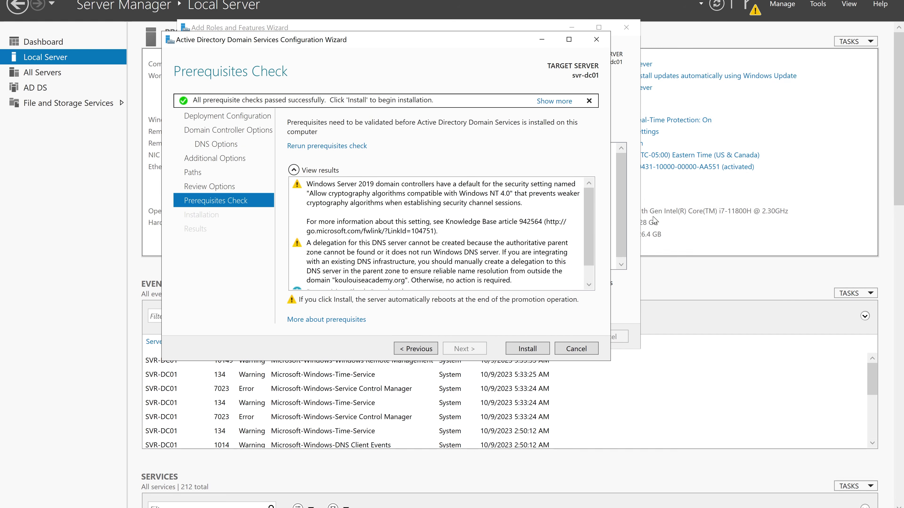
drag(592, 225, 593, 277)
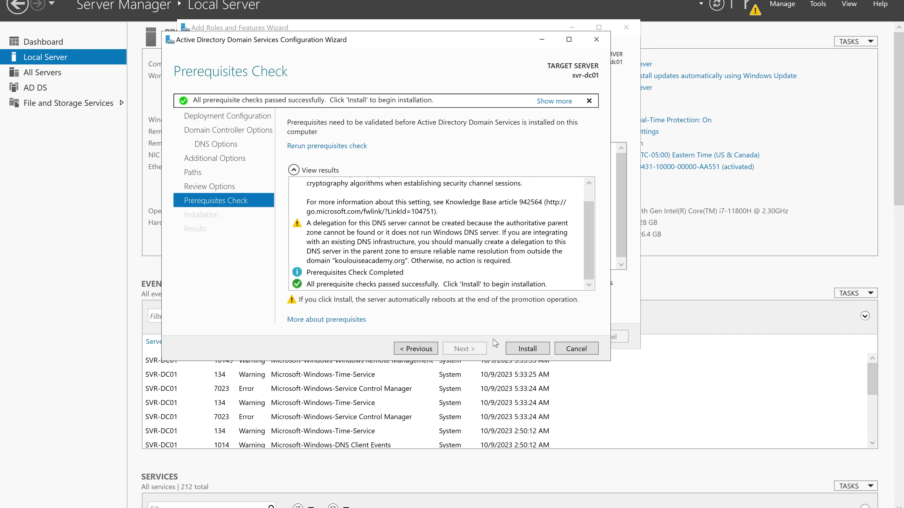
click(532, 351)
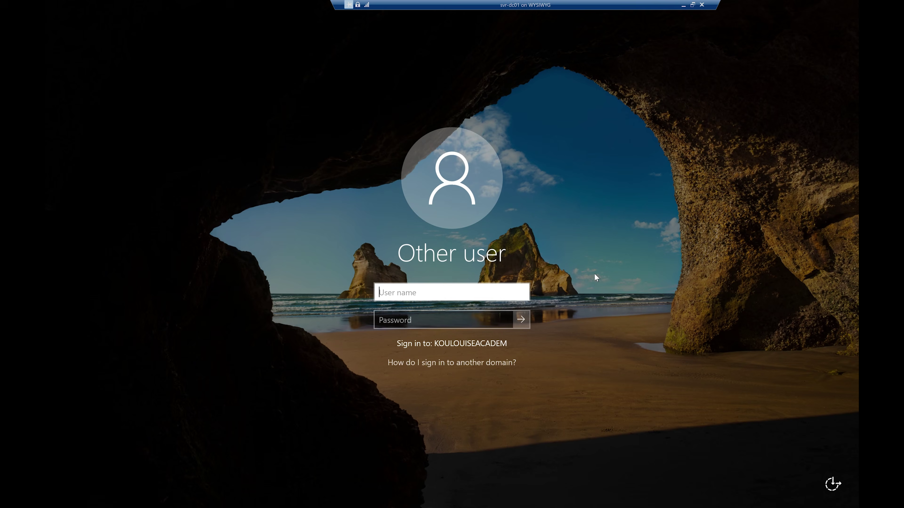
Sign in to the KOULOUISEACADEM domain as Administrator with the account password.
text(Administrator)
key(Tab)
text(••••••••)
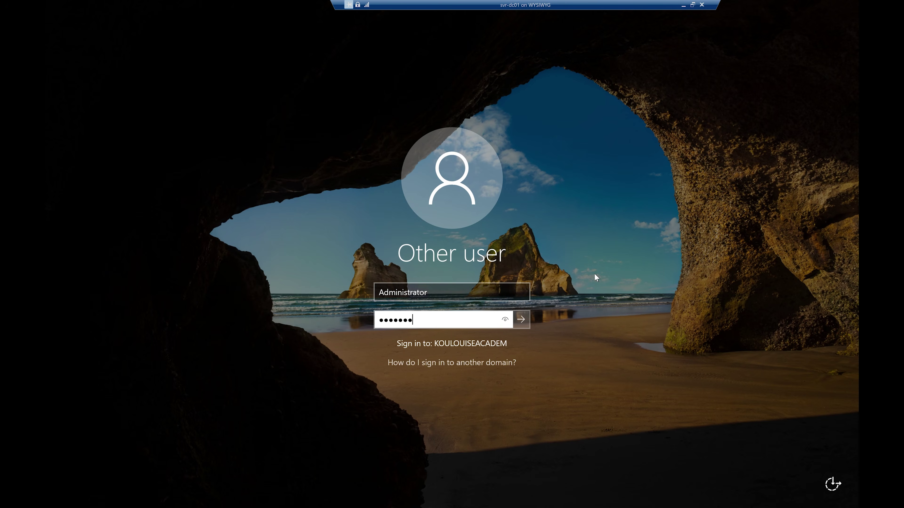
text(••)
key(Return)
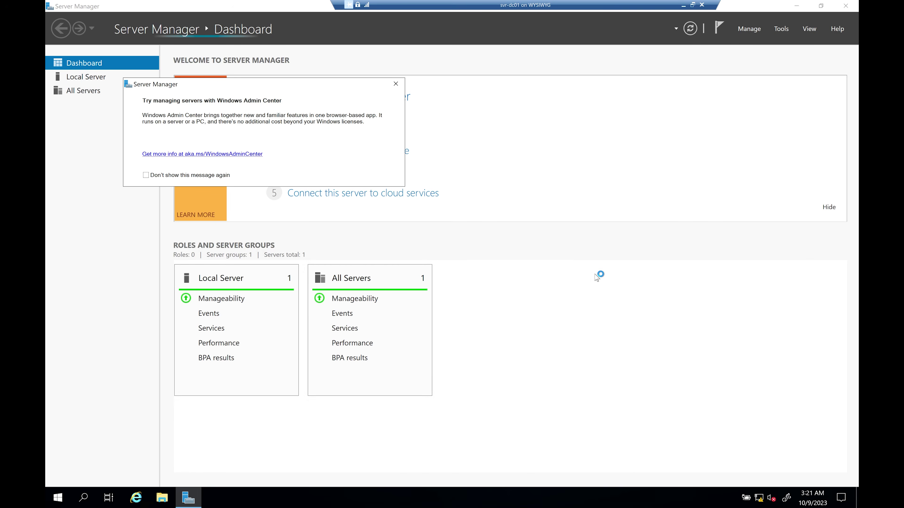
Close the Windows Admin Center notice and open Active Directory Users and Computers from Windows Administrative Tools.
click(402, 87)
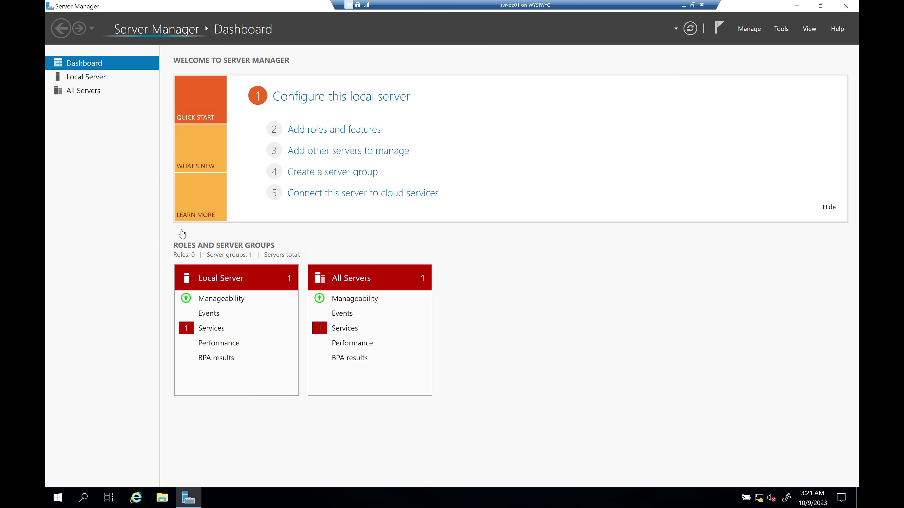
click(57, 498)
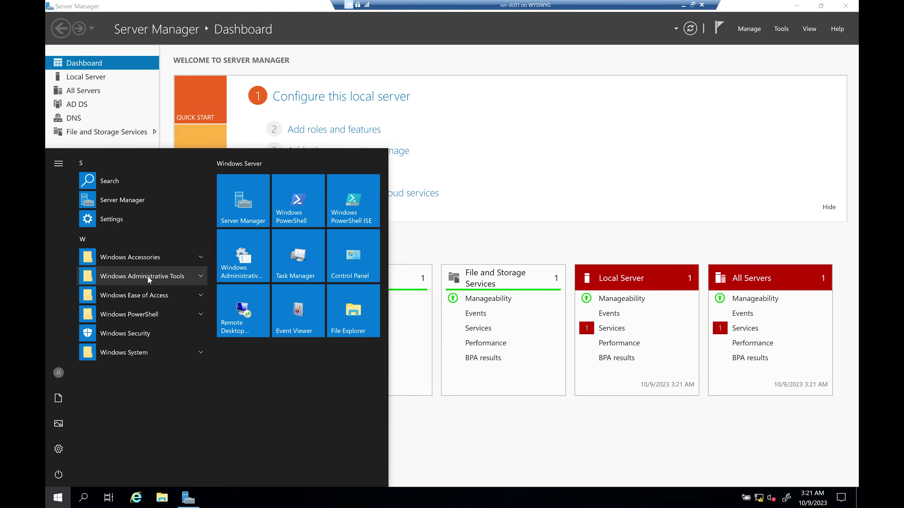
click(201, 281)
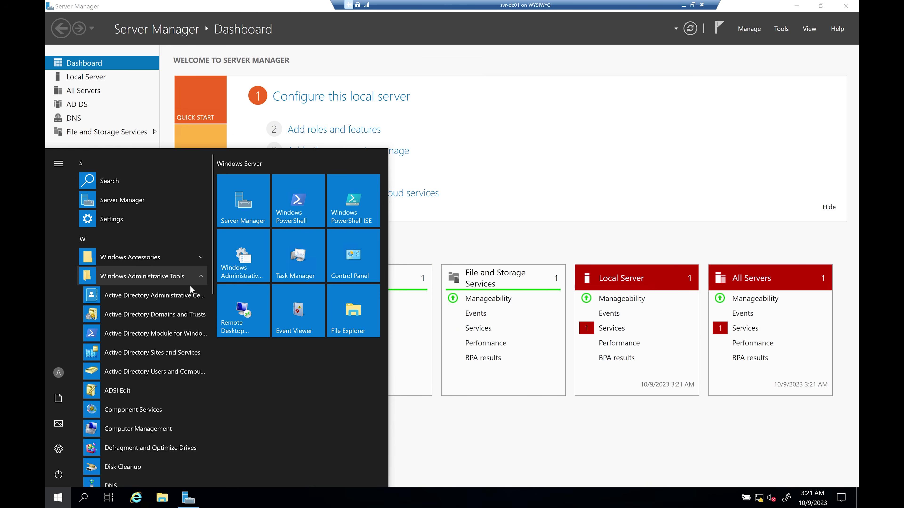
click(175, 372)
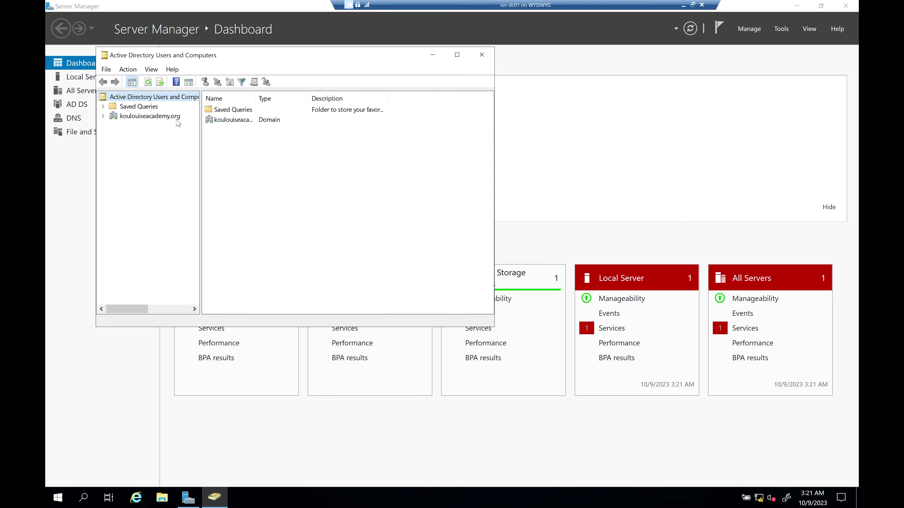
Maximize Active Directory Users and Computers and expand koulouiseacademy.org to list Builtin, Computers, Domain Controllers and Users.
click(142, 119)
key(super+Up)
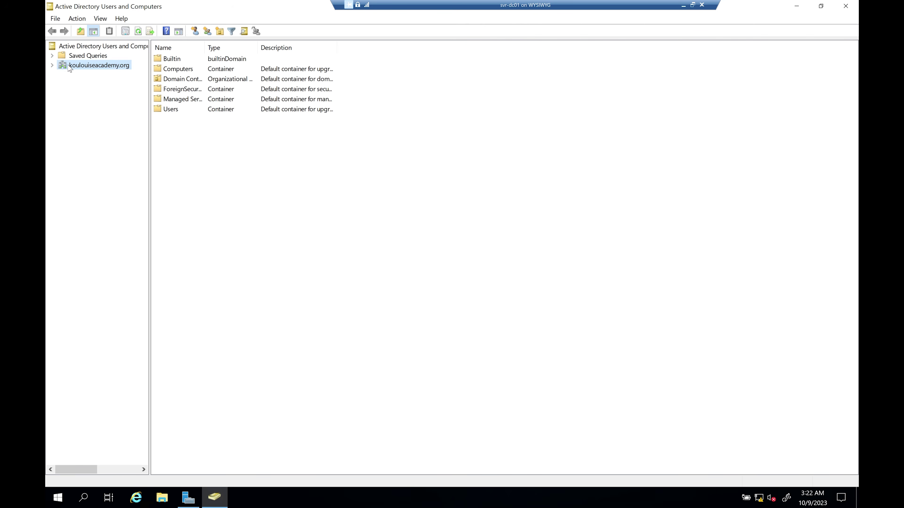
click(52, 65)
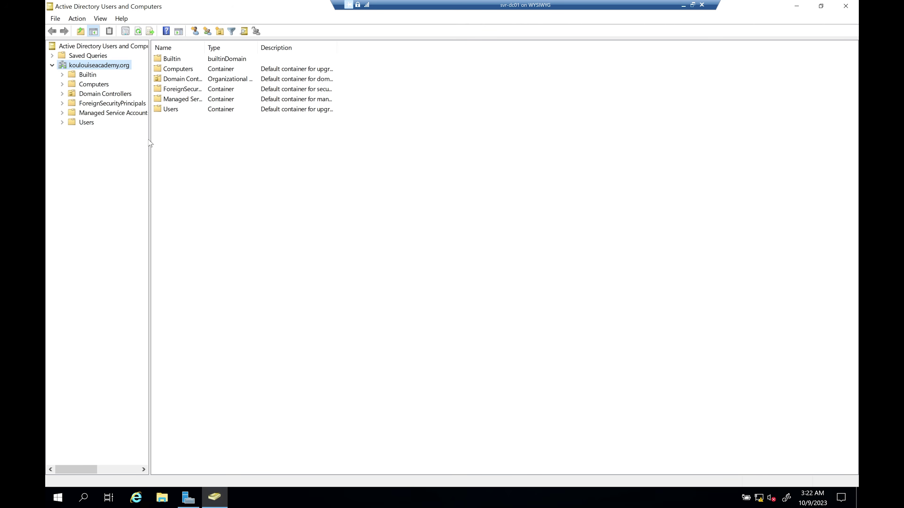
drag(150, 143, 174, 143)
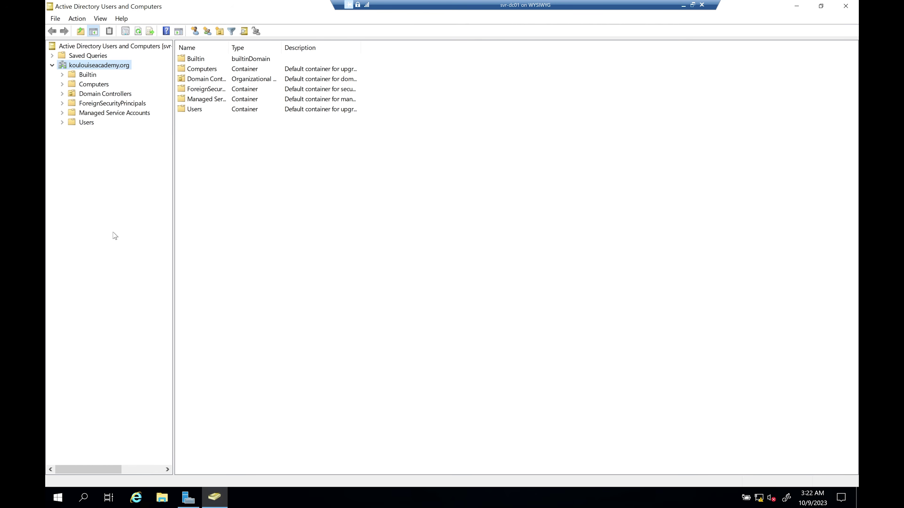